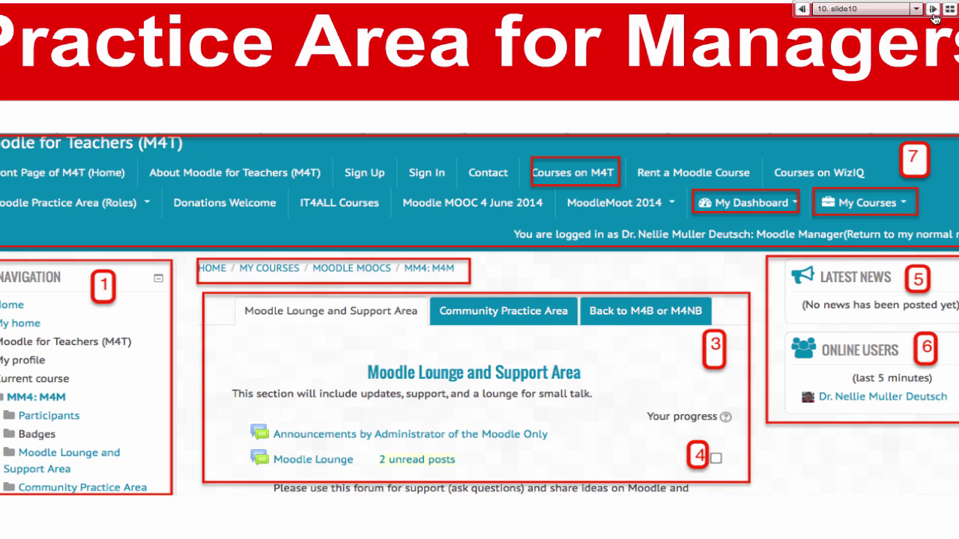
# Step: Advance the WizIQ slides through 11–13 to slide 14, 'Manager Administration'
pyautogui.click(933, 9)
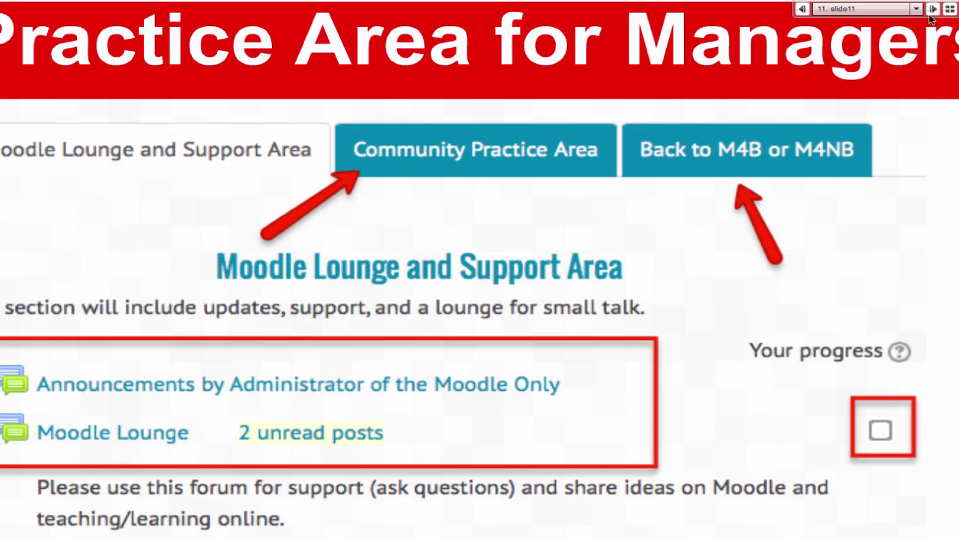
pyautogui.click(932, 9)
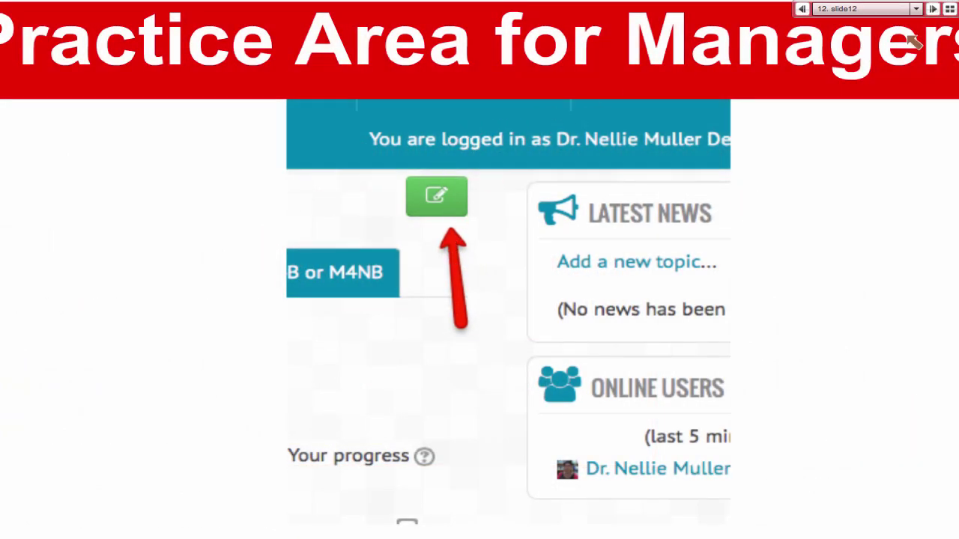
pyautogui.click(936, 9)
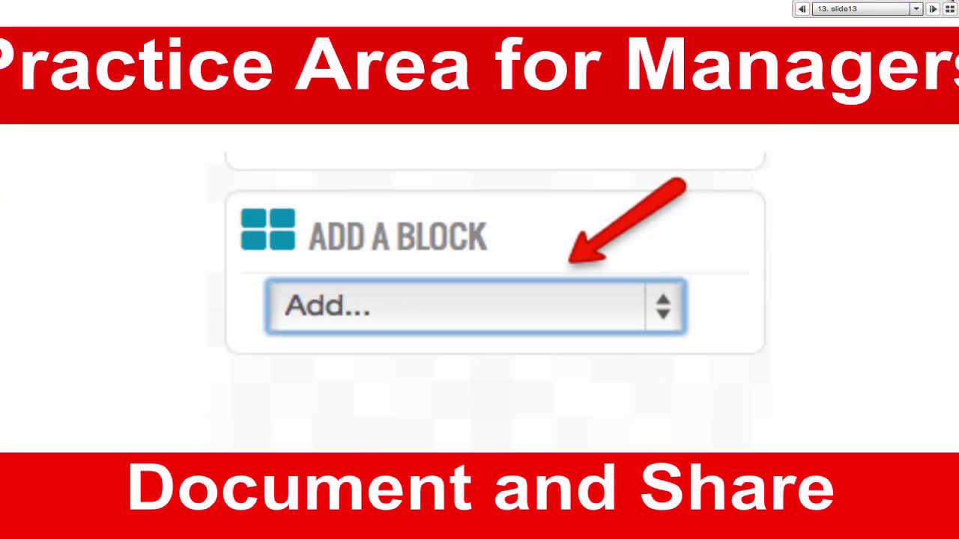
pyautogui.click(933, 11)
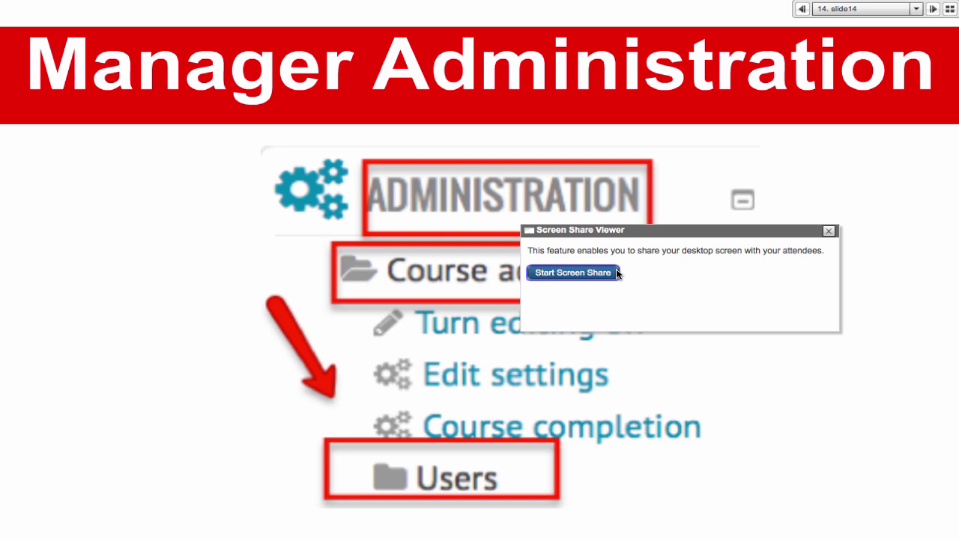
# Step: Start WizIQ desktop sharing, accepting the risk and allowing the screen-share app to run
pyautogui.click(616, 273)
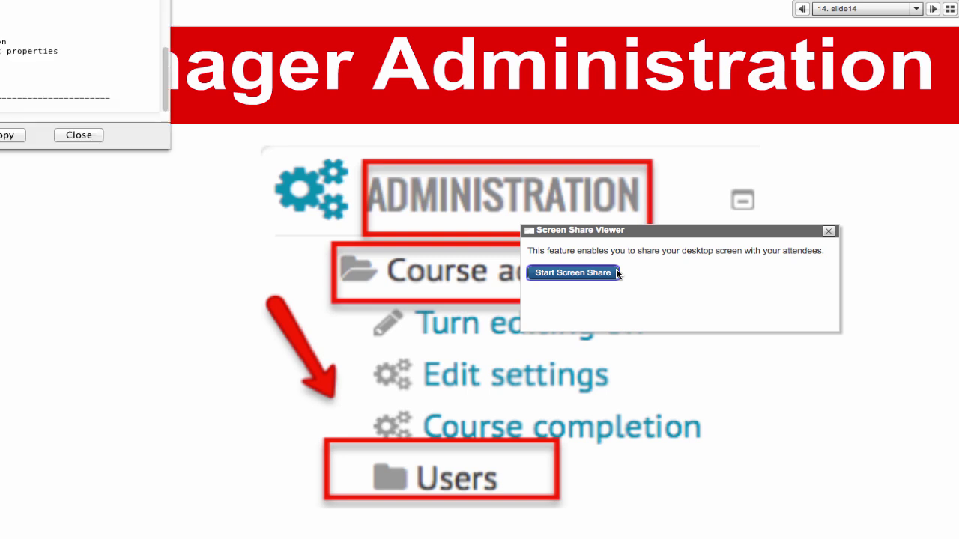
pyautogui.click(79, 134)
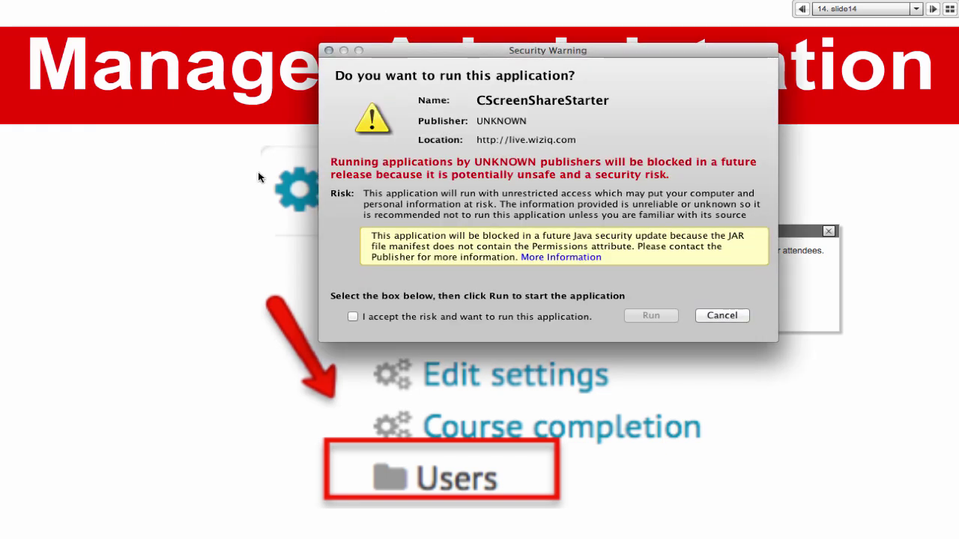
pyautogui.click(353, 318)
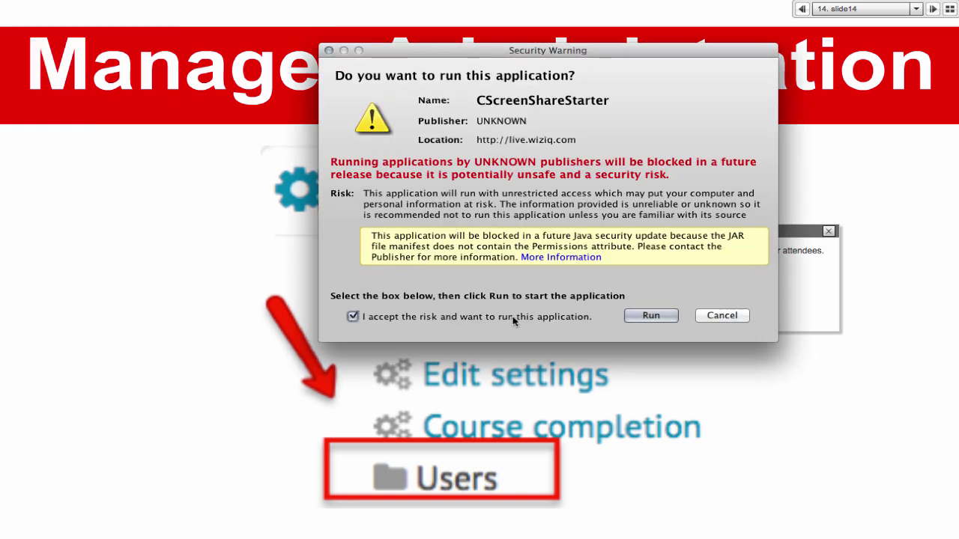
pyautogui.click(650, 318)
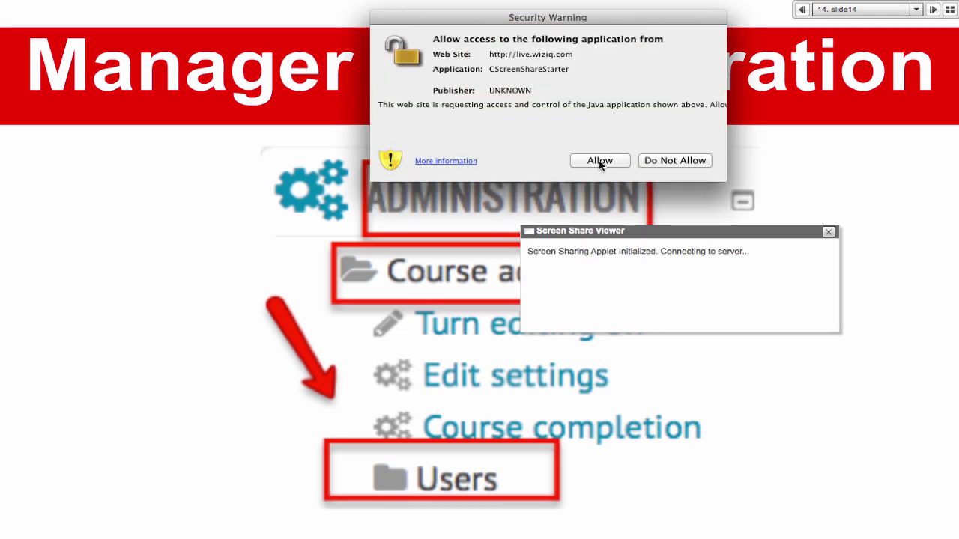
pyautogui.click(599, 162)
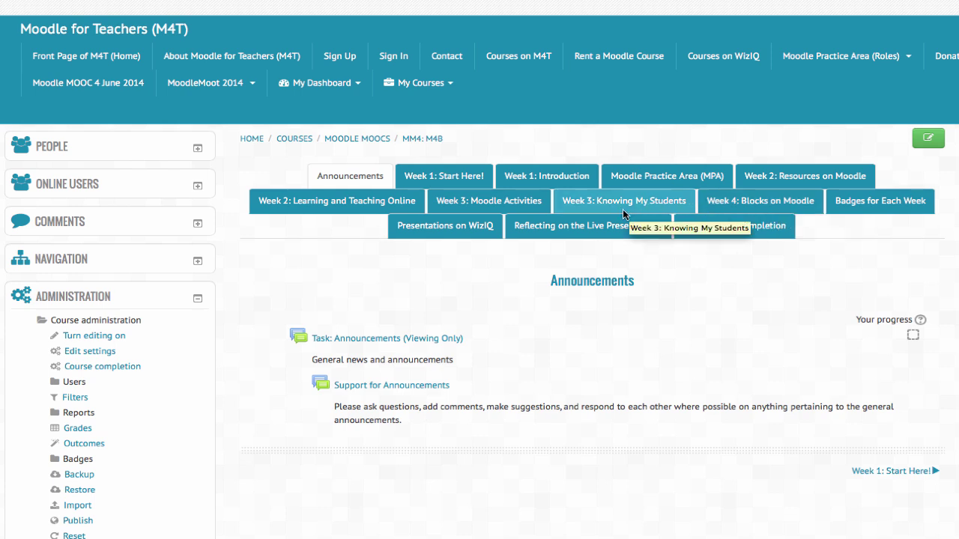
# Step: Go via Week 4: Blocks on Moodle and its Response Area forum to the Moodle for Managers course
pyautogui.click(764, 207)
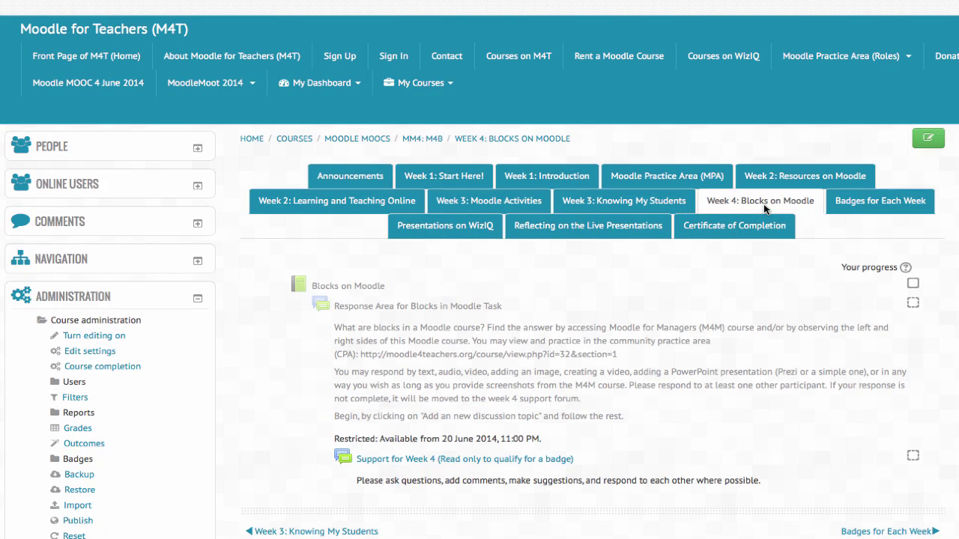
pyautogui.scroll(-1, 651, 208)
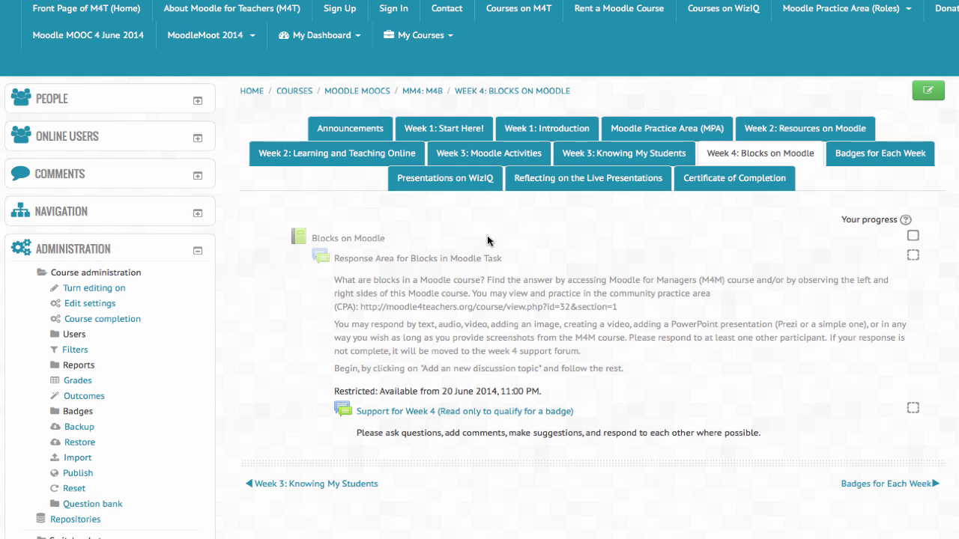
pyautogui.scroll(-1, 445, 264)
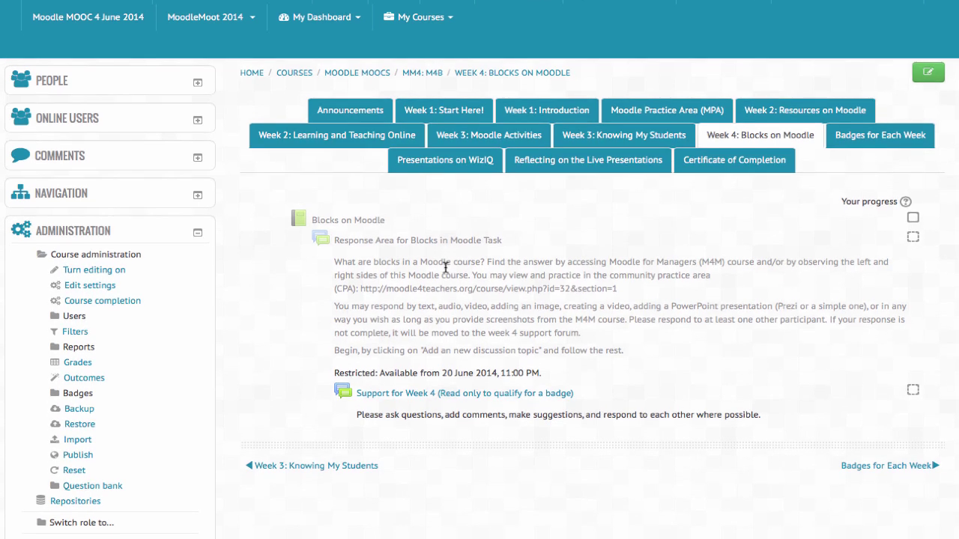
pyautogui.scroll(-1, 447, 285)
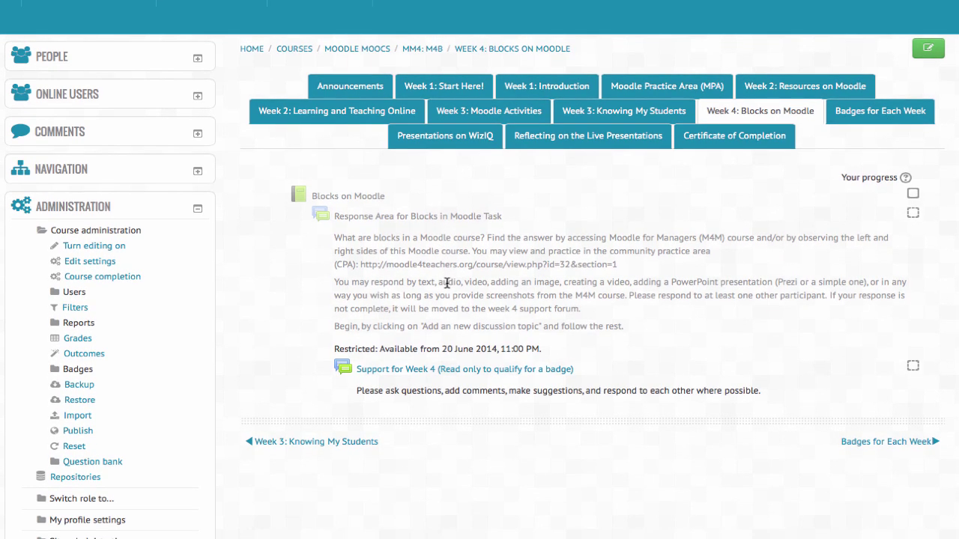
pyautogui.scroll(-1, 474, 215)
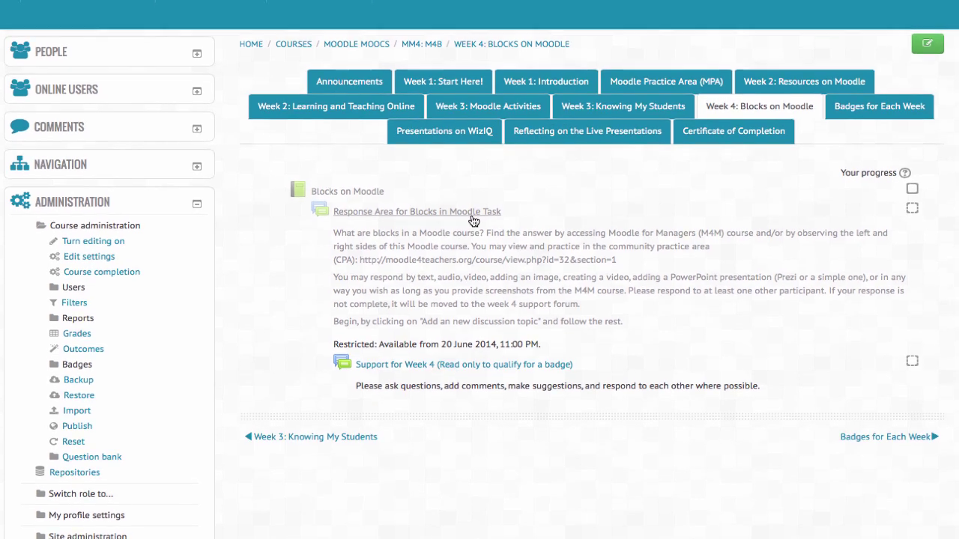
pyautogui.click(471, 215)
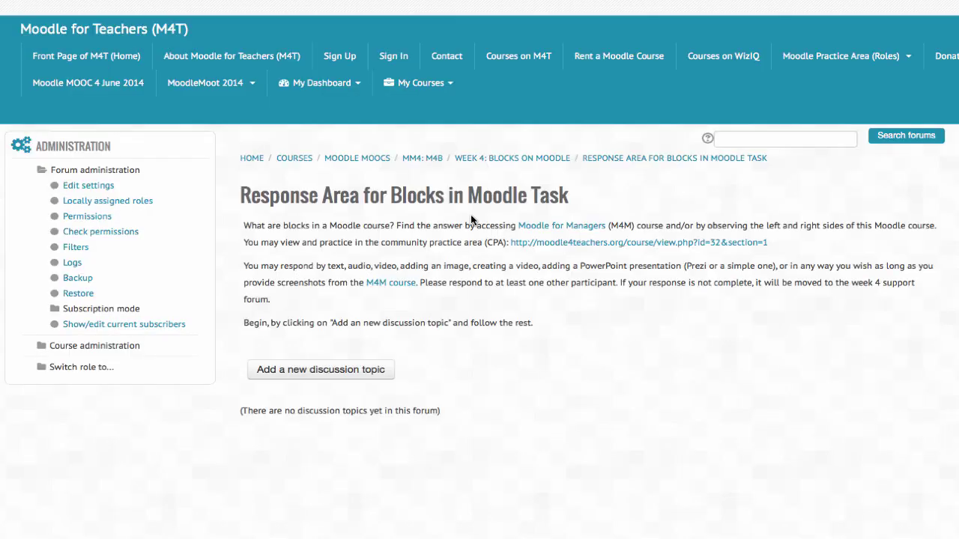
pyautogui.click(575, 226)
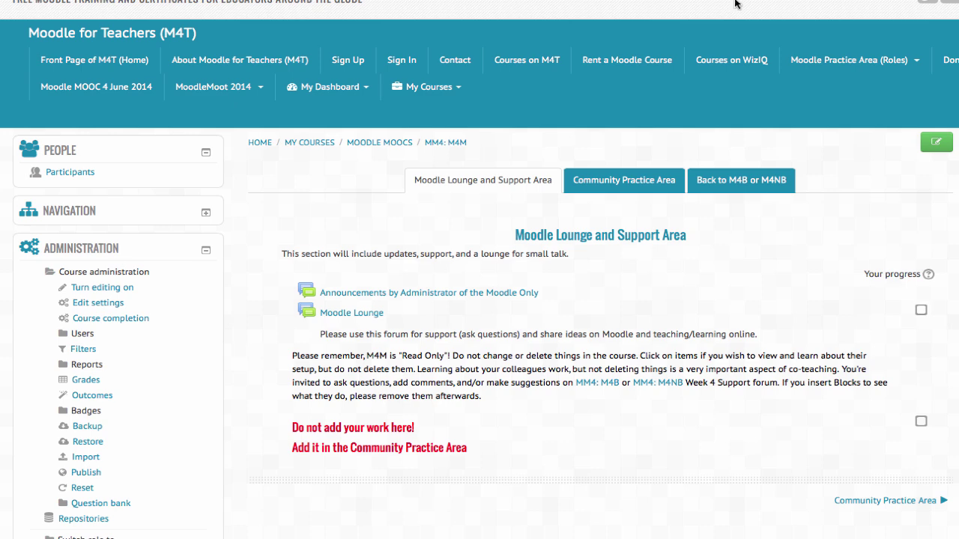
# Step: Switch the course view to the Manager role
pyautogui.scroll(-5, 167, 338)
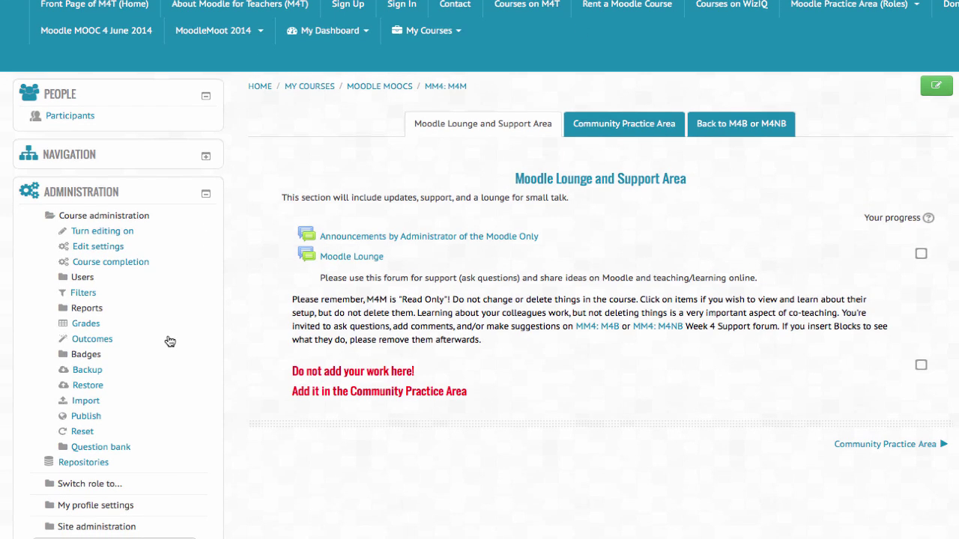
pyautogui.click(91, 380)
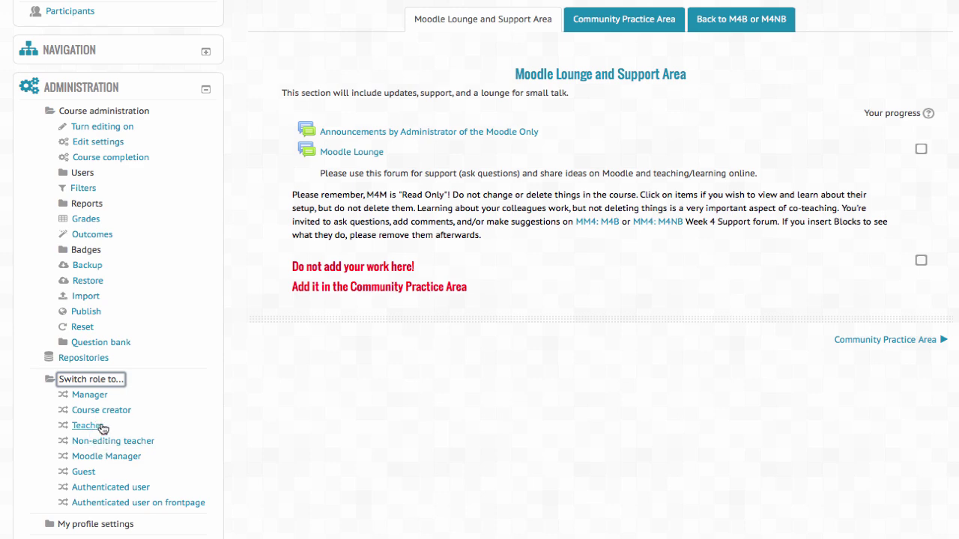
pyautogui.click(101, 400)
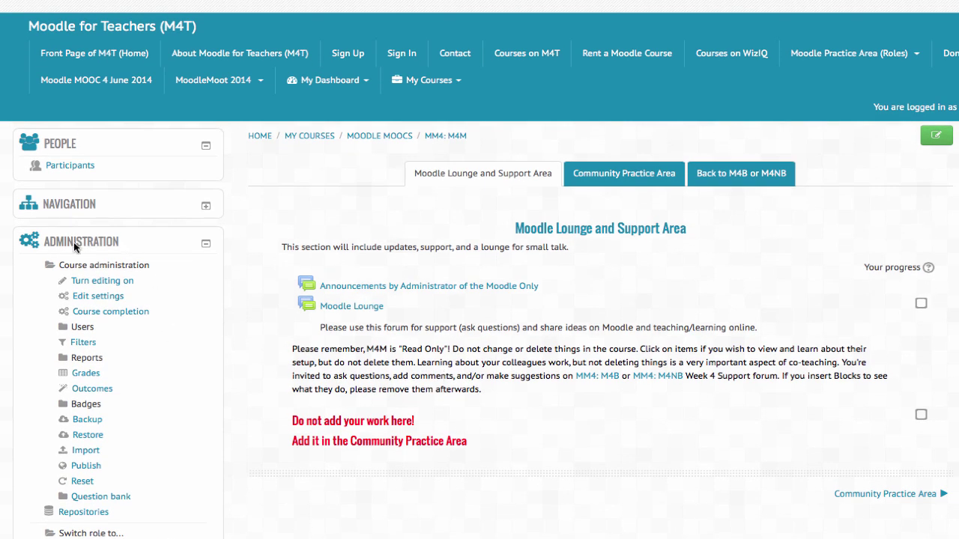
# Step: Expand Course administration > Users to list enrolled users, enrolment methods, groups and permissions
pyautogui.scroll(-1, 67, 255)
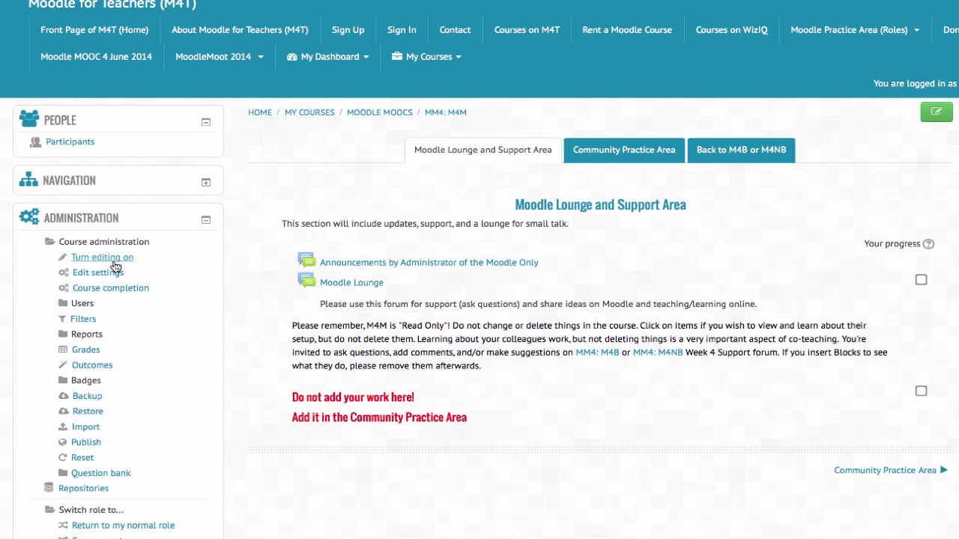
pyautogui.scroll(-1, 102, 279)
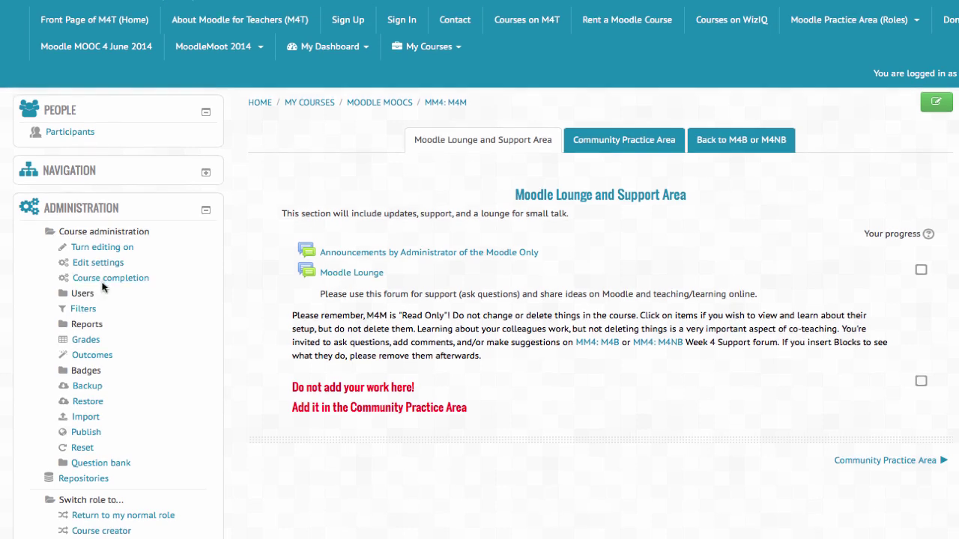
pyautogui.scroll(-1, 89, 293)
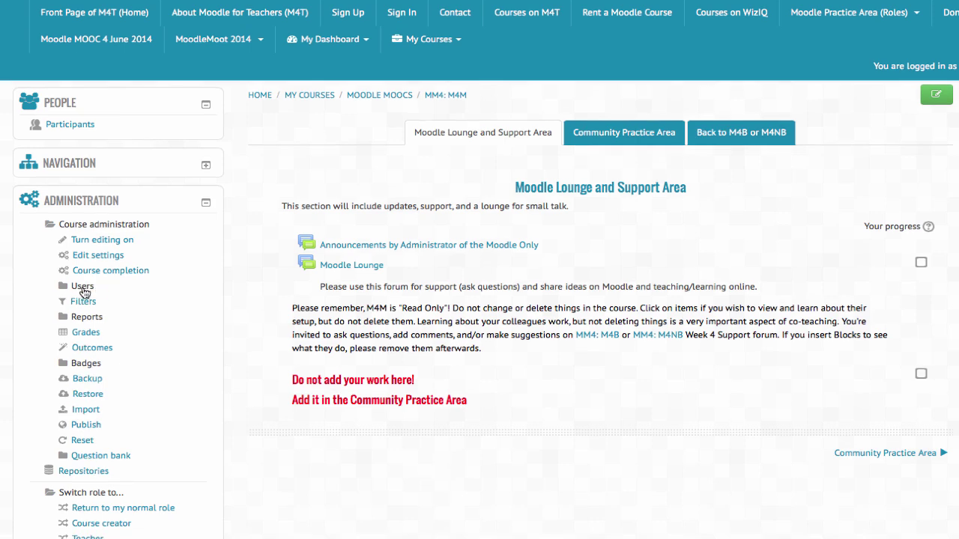
pyautogui.scroll(-1, 73, 285)
pyautogui.scroll(-1, 73, 285)
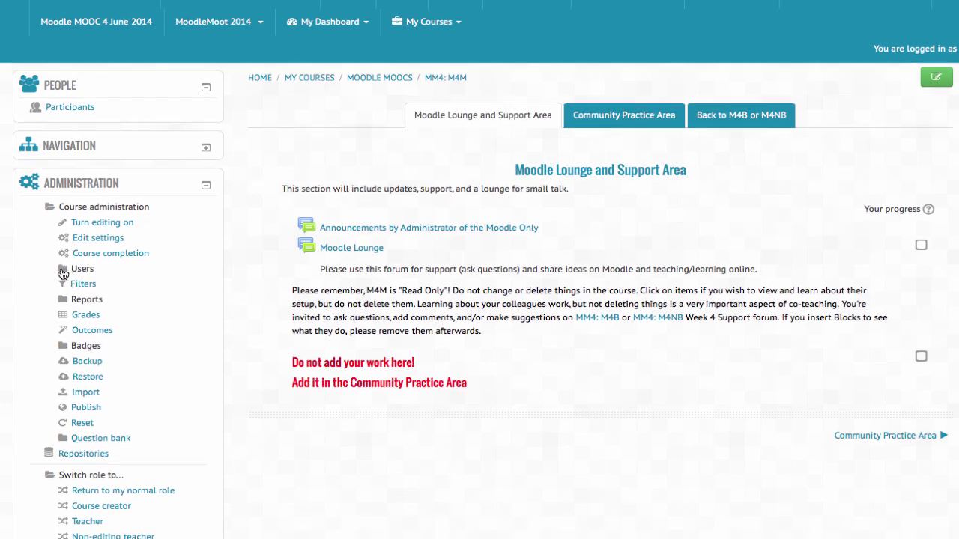
pyautogui.click(64, 271)
pyautogui.scroll(-3, 68, 270)
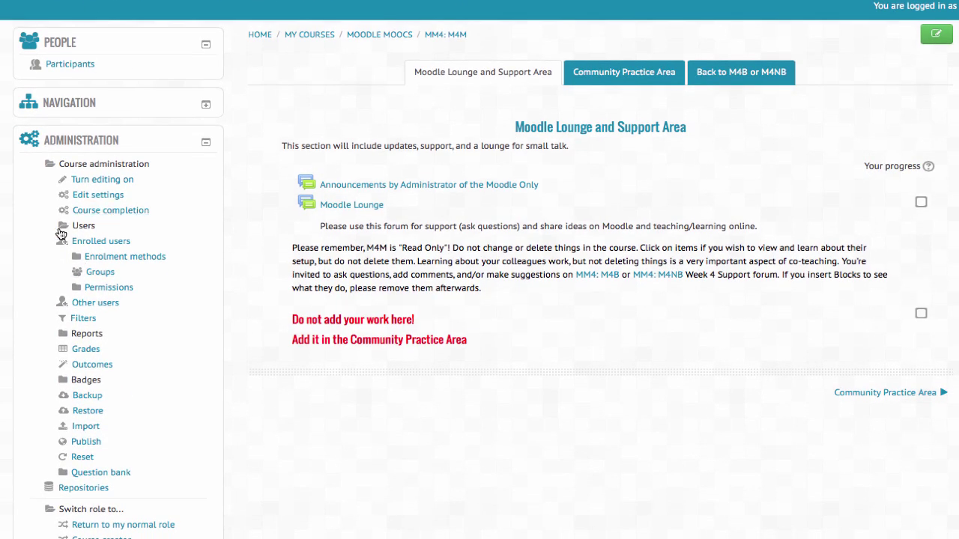
pyautogui.scroll(1, 105, 226)
pyautogui.scroll(-2, 83, 314)
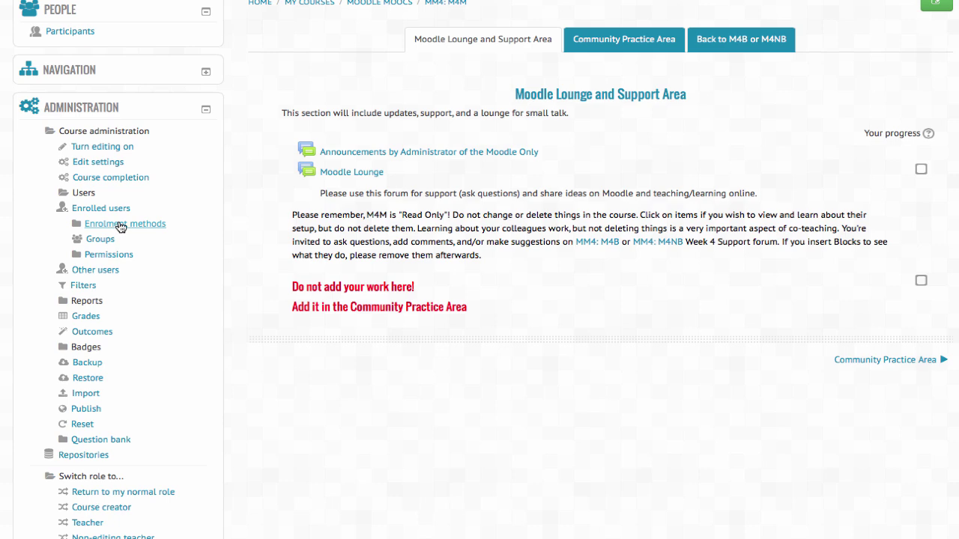
# Step: Open M4M's Enrolment methods and toggle guest access on, then back off
pyautogui.click(120, 225)
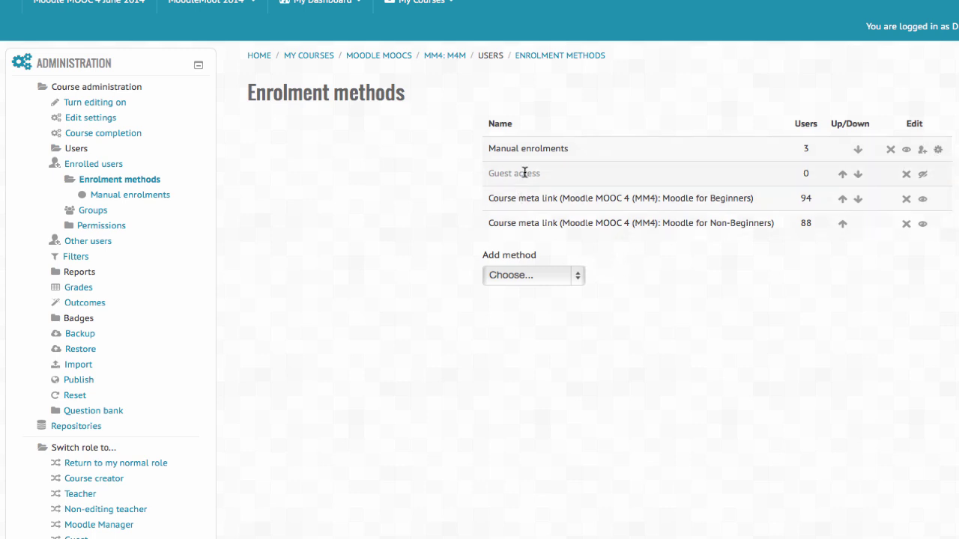
pyautogui.click(924, 179)
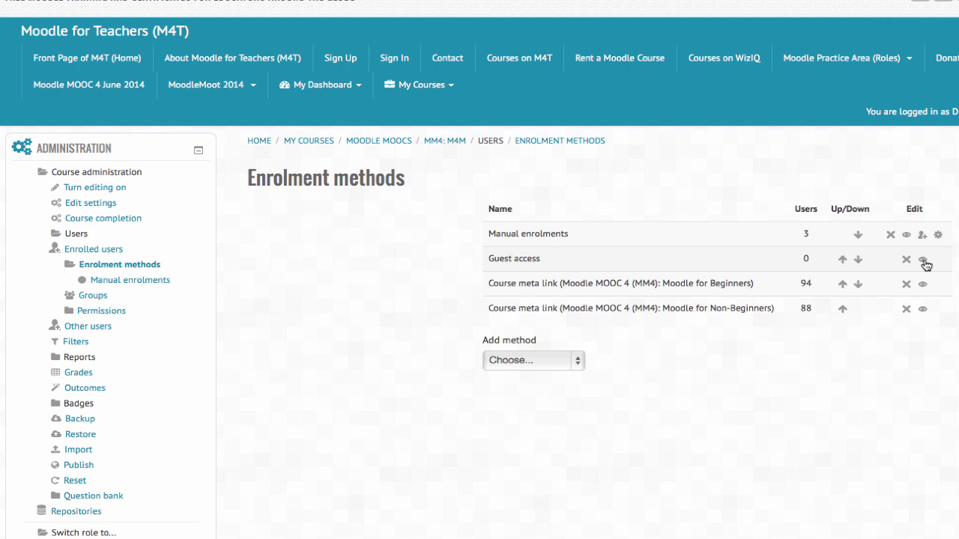
pyautogui.click(923, 260)
# Step: Open the Add method 'Choose...' list below the existing enrolment methods
pyautogui.scroll(-1, 924, 263)
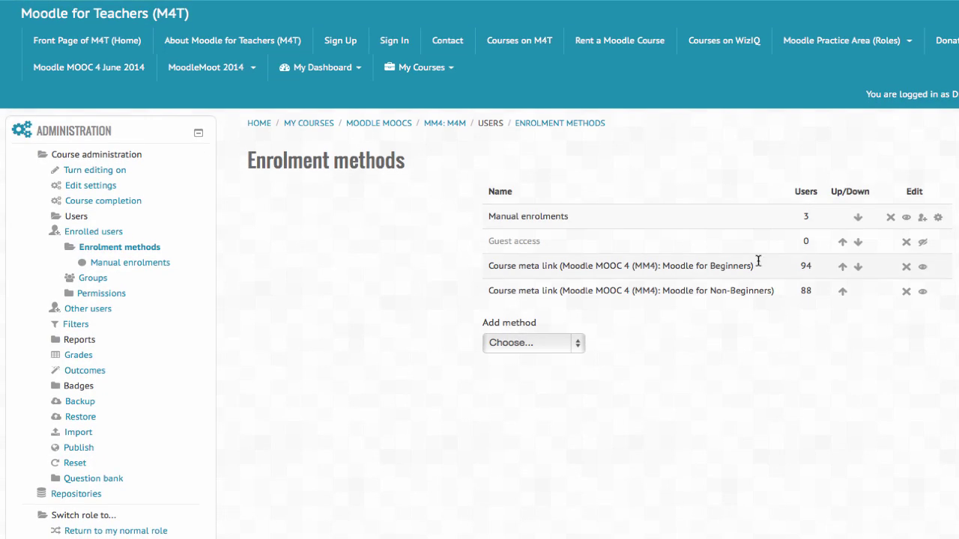
pyautogui.scroll(-3, 758, 260)
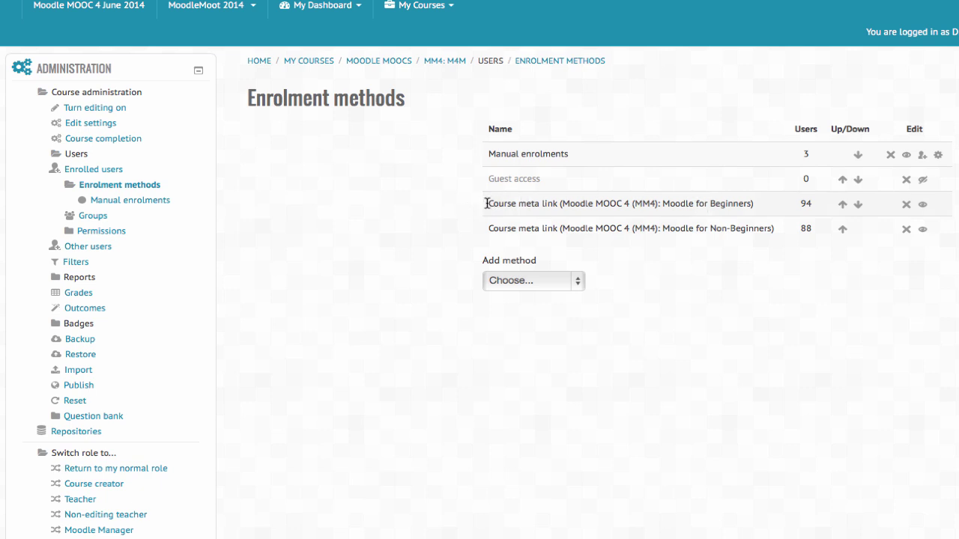
pyautogui.moveTo(486, 203); pyautogui.dragTo(769, 208)
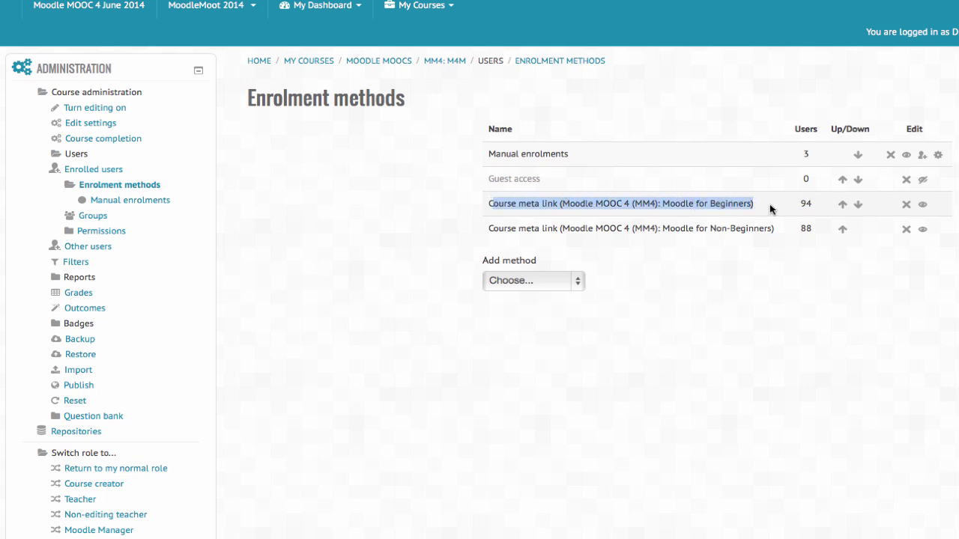
pyautogui.click(769, 208)
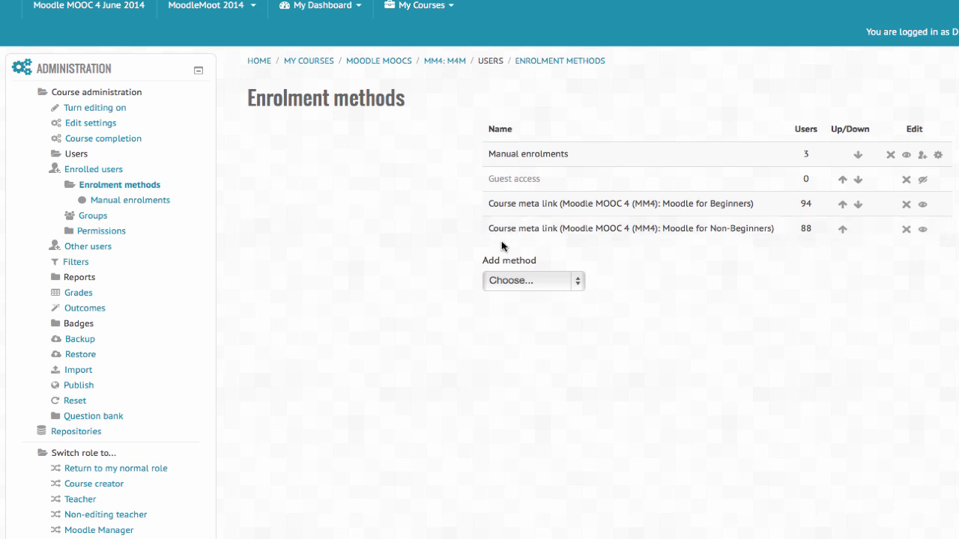
pyautogui.scroll(-1, 500, 246)
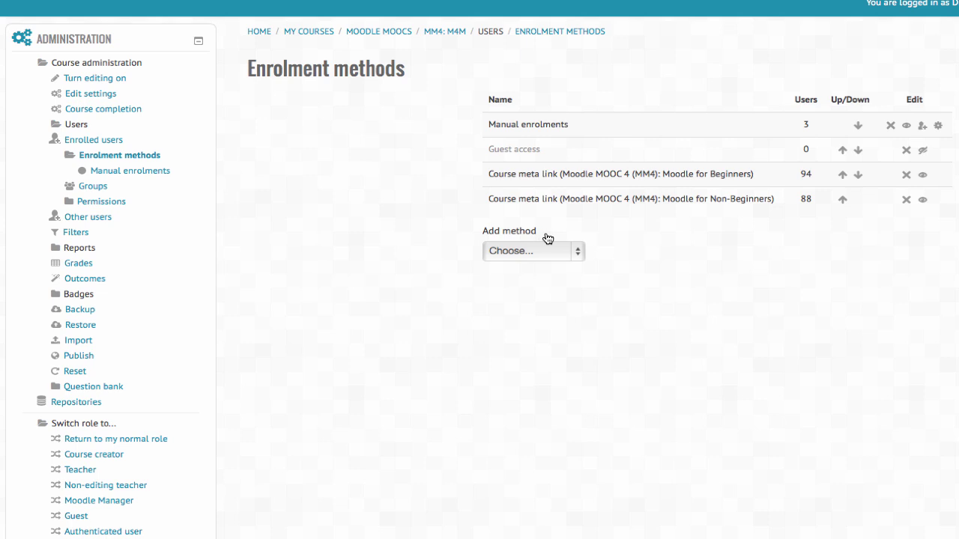
pyautogui.click(579, 257)
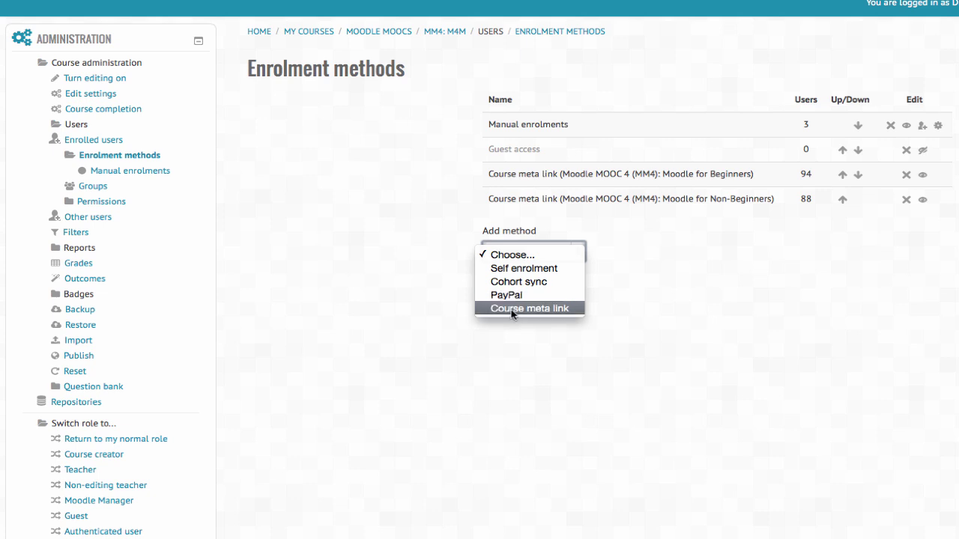
# Step: Choose Course meta link as the new method and select CO14 as the link course
pyautogui.click(514, 308)
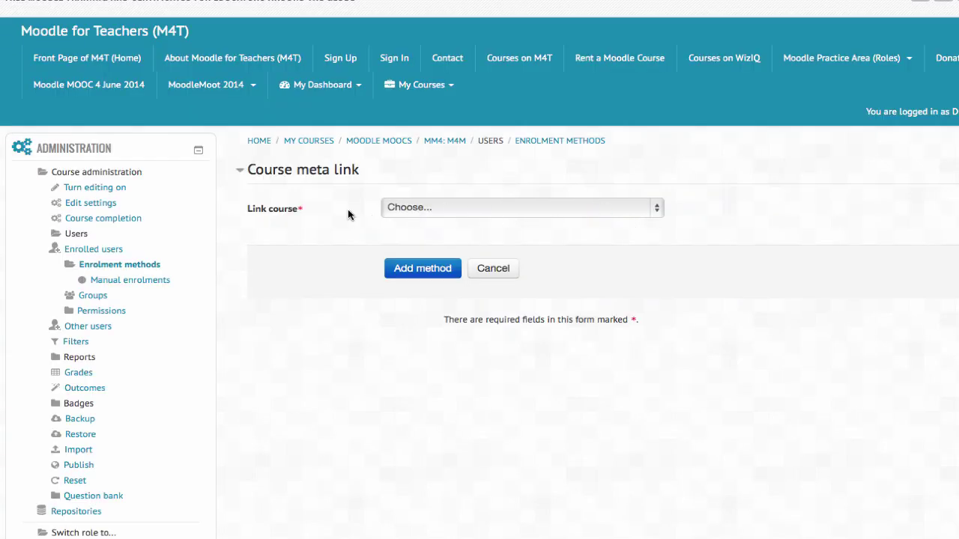
pyautogui.click(659, 212)
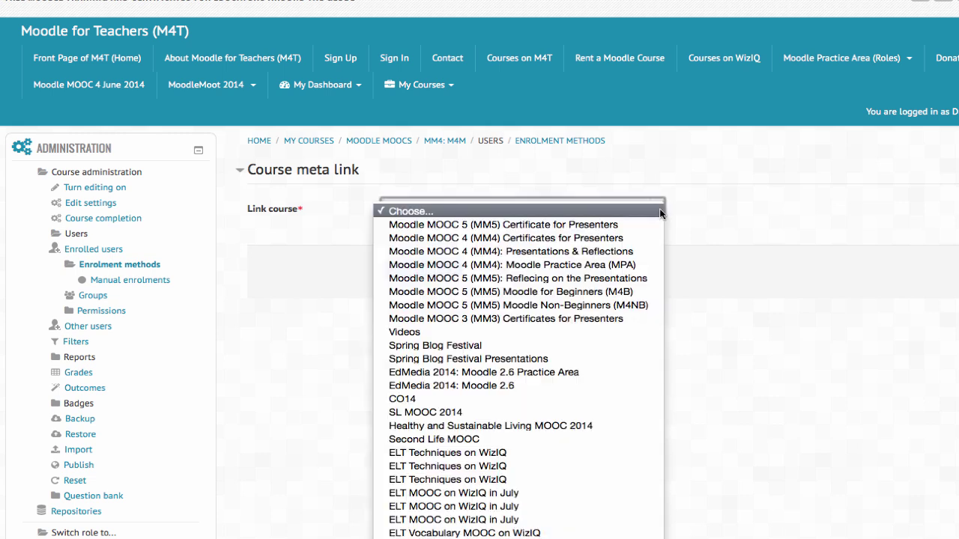
pyautogui.click(815, 216)
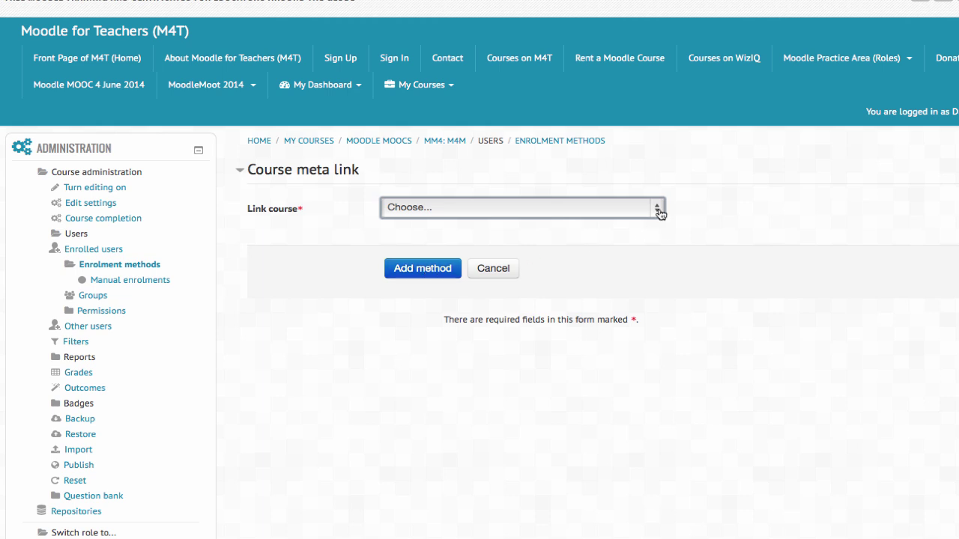
pyautogui.click(659, 212)
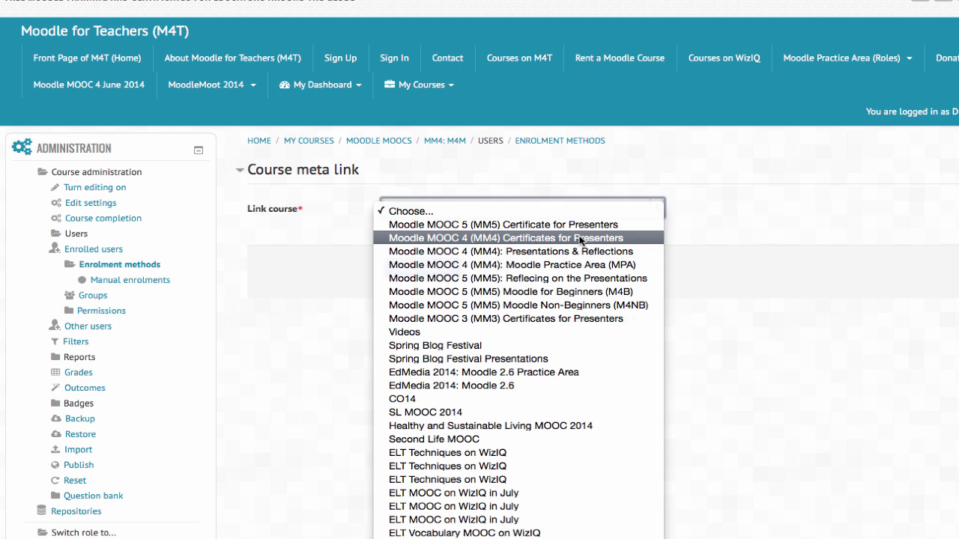
pyautogui.click(475, 401)
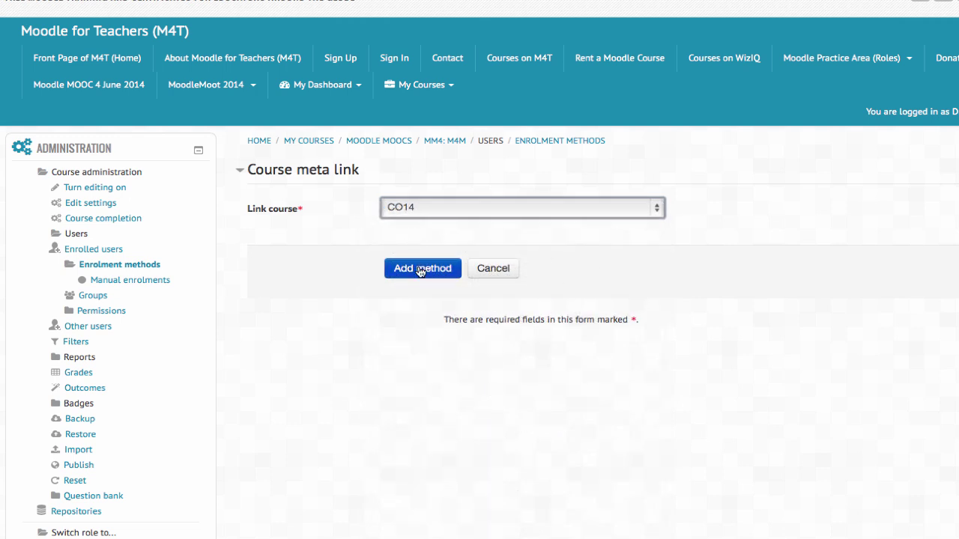
# Step: Add the CO14 course meta link (7 users), then delete it and confirm
pyautogui.click(420, 271)
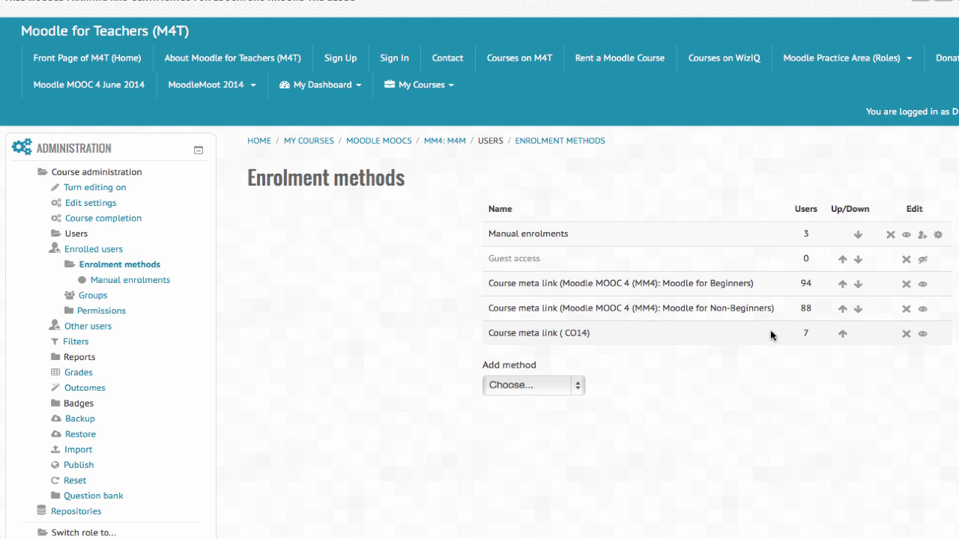
pyautogui.click(907, 334)
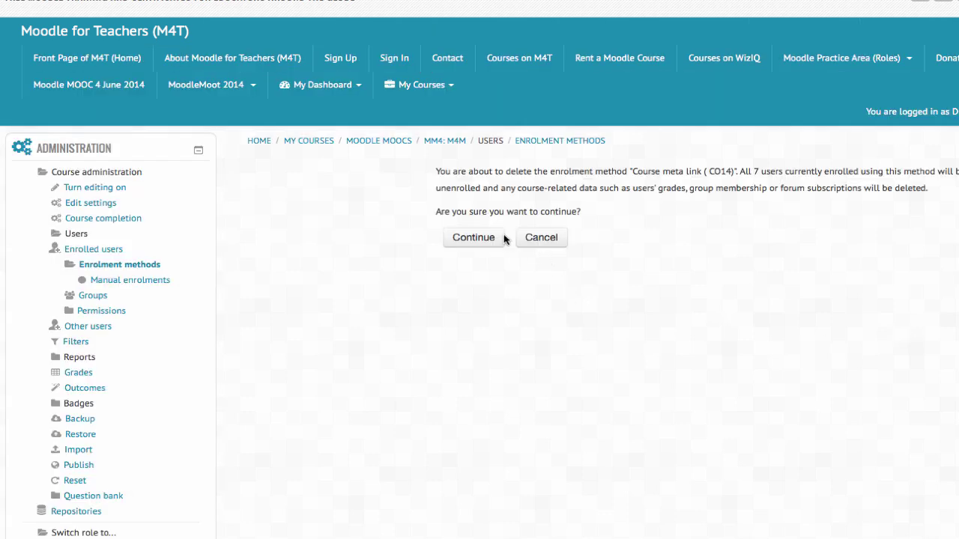
pyautogui.click(490, 238)
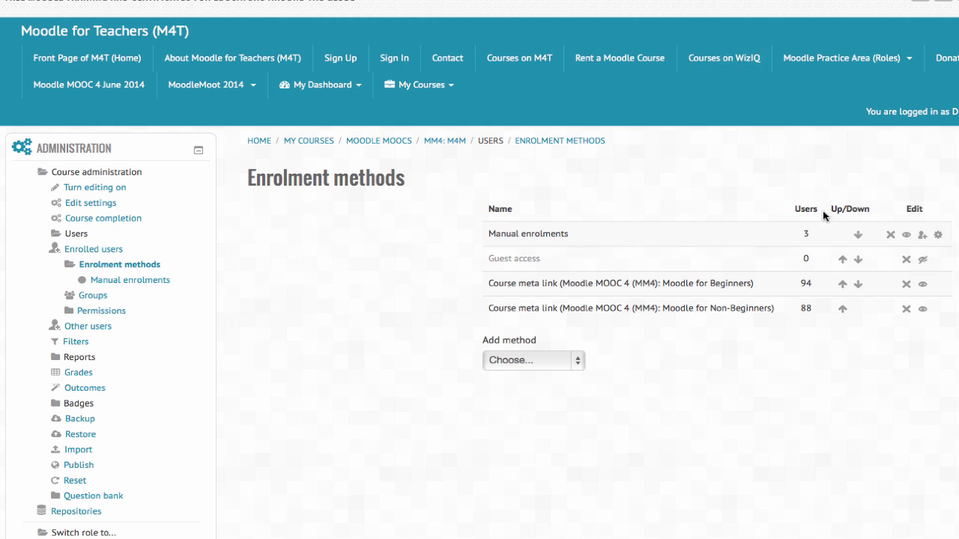
# Step: Open Manual enrolments settings, keeping it enabled with Moodle Manager (Student) as default role
pyautogui.click(940, 236)
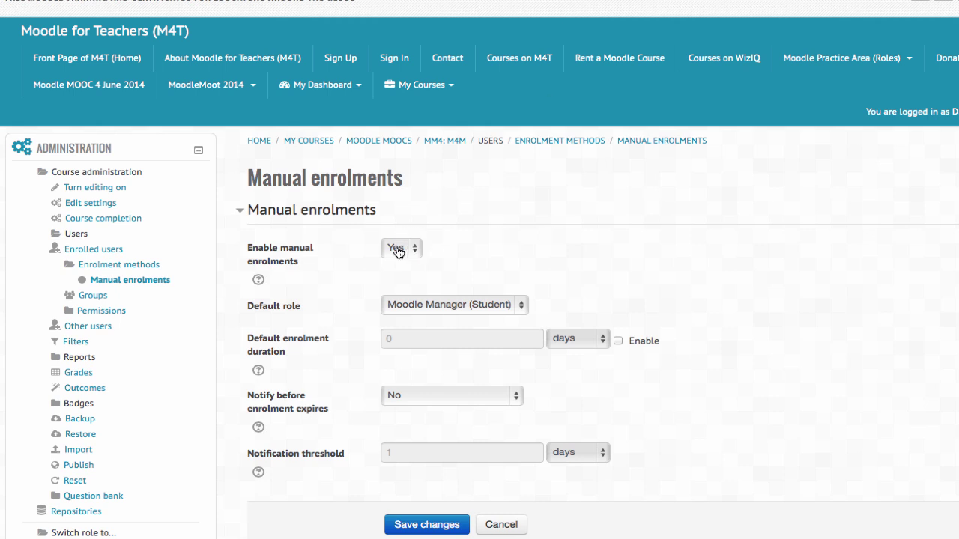
pyautogui.click(417, 251)
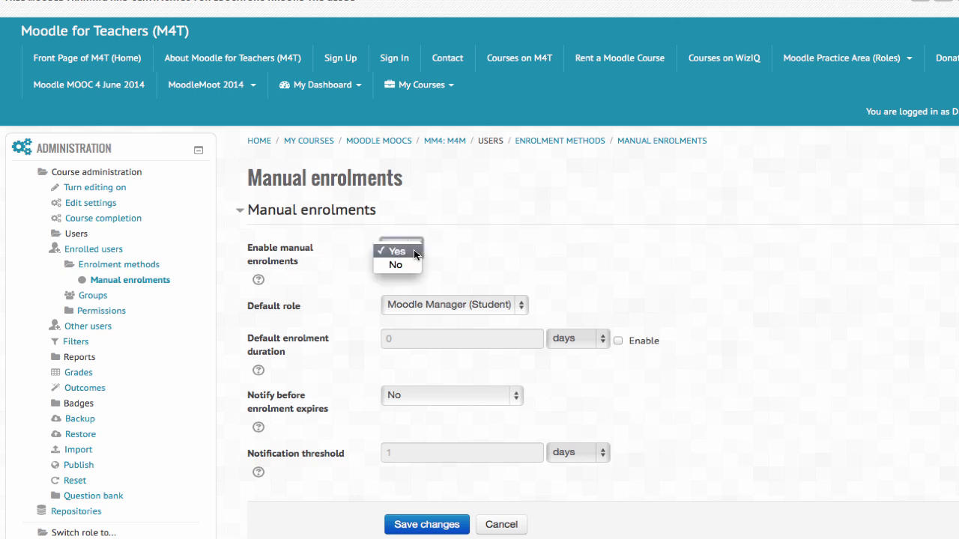
pyautogui.click(414, 252)
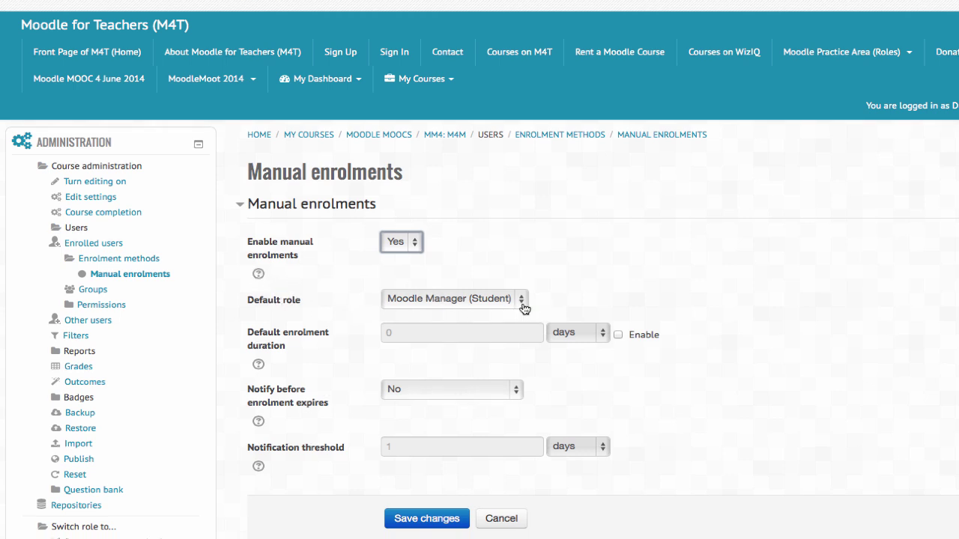
pyautogui.click(523, 303)
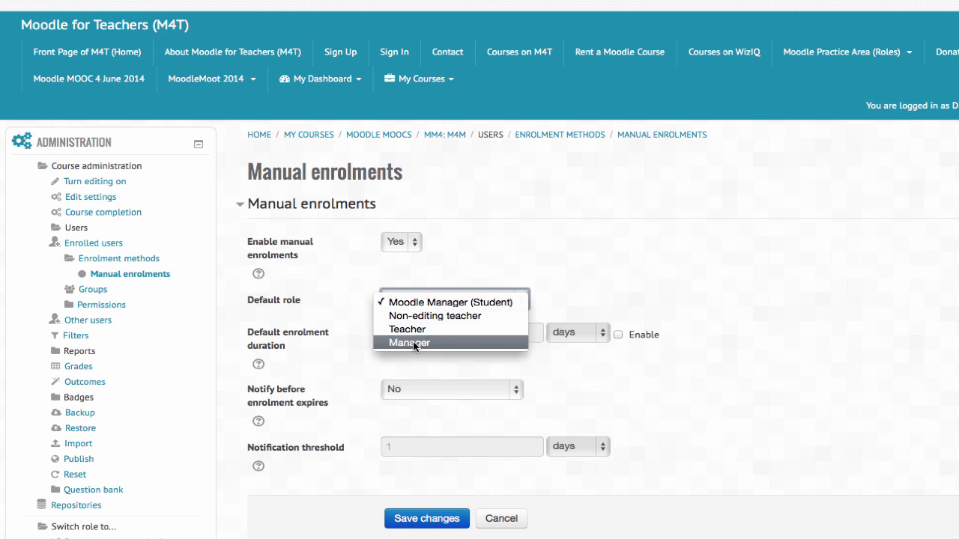
pyautogui.click(589, 303)
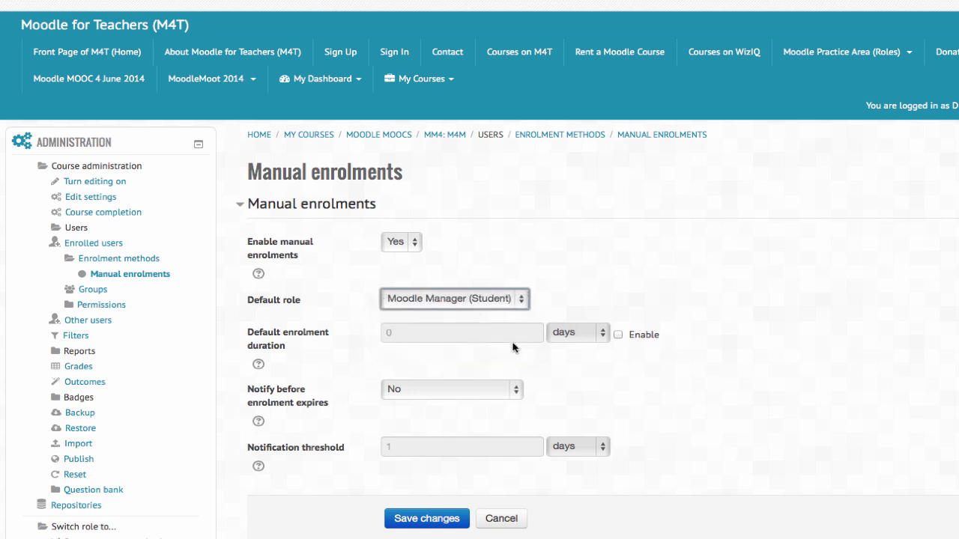
# Step: Leave enrolment duration off and expiry notification at No, then cancel without saving
pyautogui.scroll(-2, 538, 338)
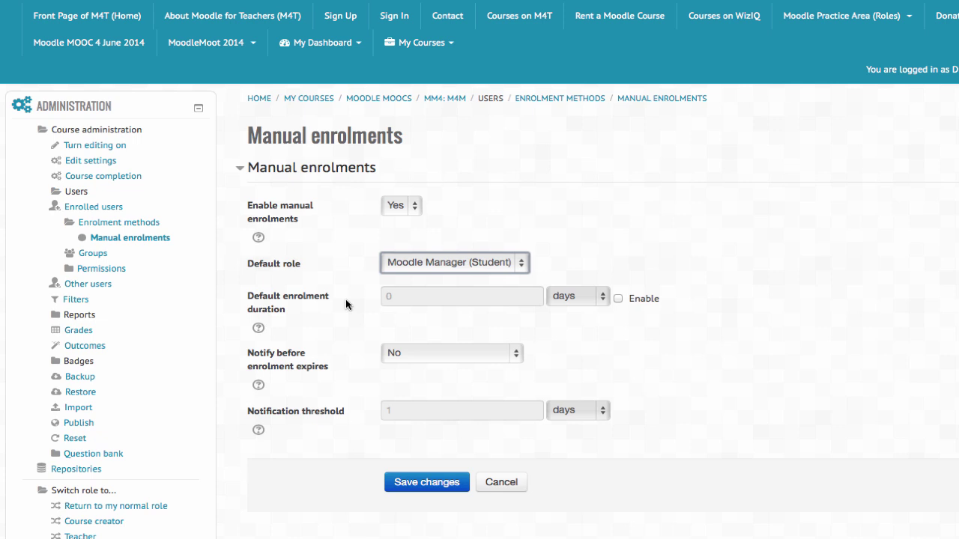
pyautogui.click(619, 298)
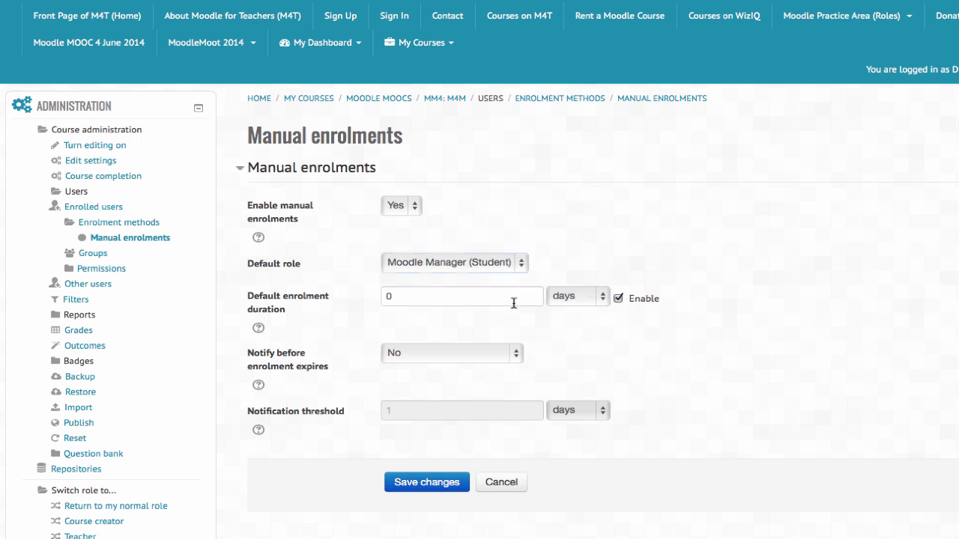
pyautogui.click(619, 299)
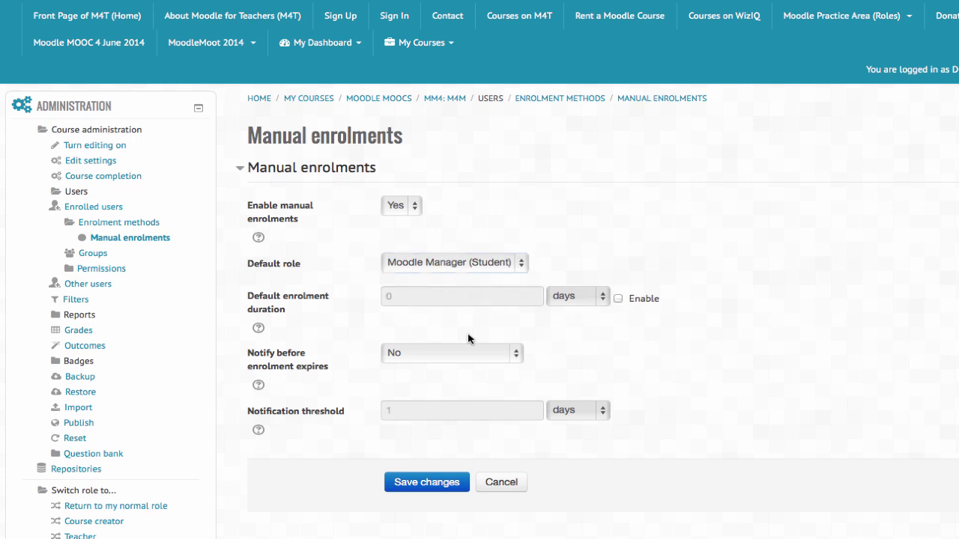
pyautogui.scroll(-2, 468, 338)
pyautogui.scroll(-2, 468, 338)
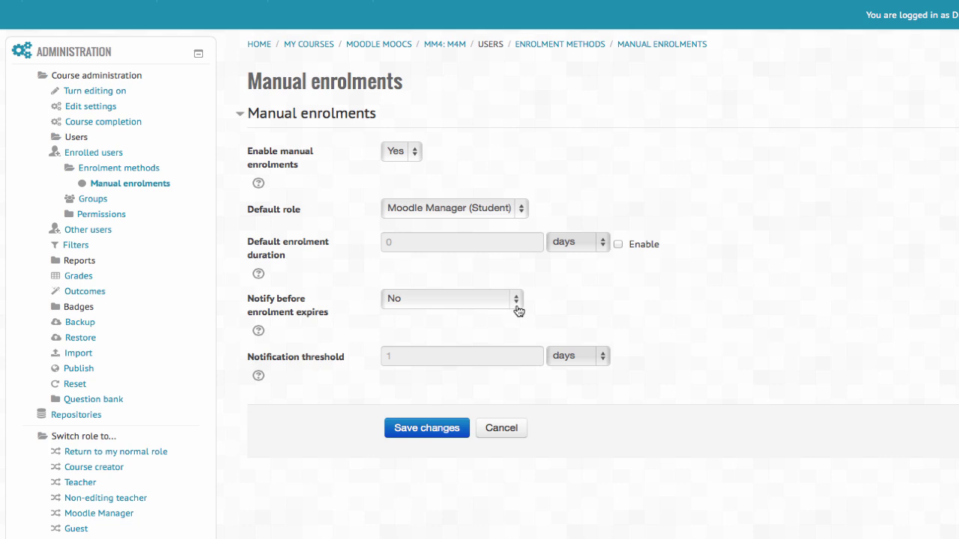
pyautogui.click(517, 307)
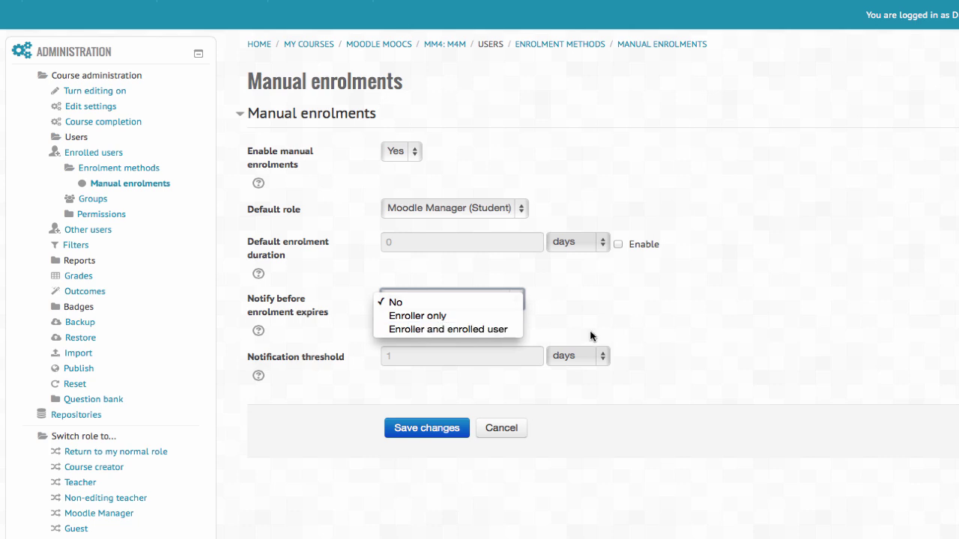
pyautogui.click(569, 321)
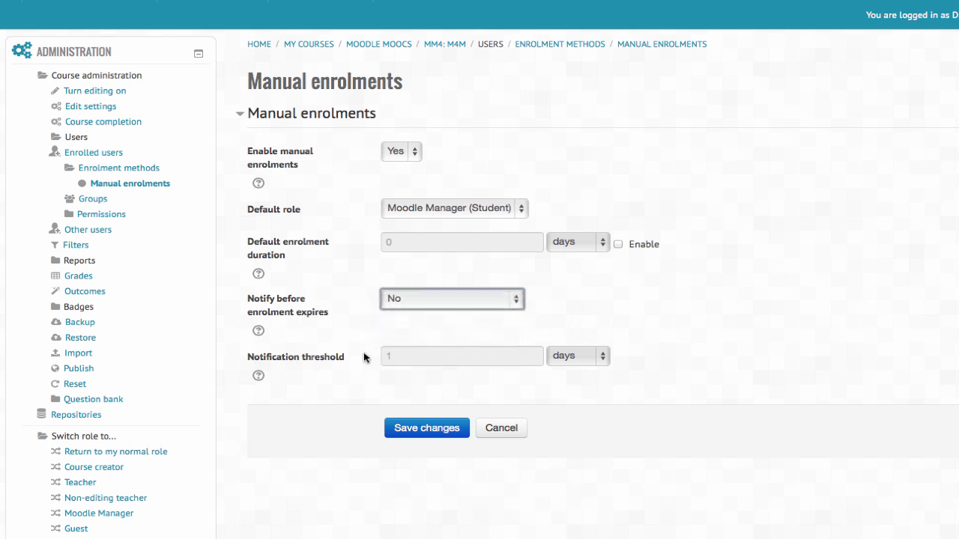
pyautogui.scroll(-1, 375, 365)
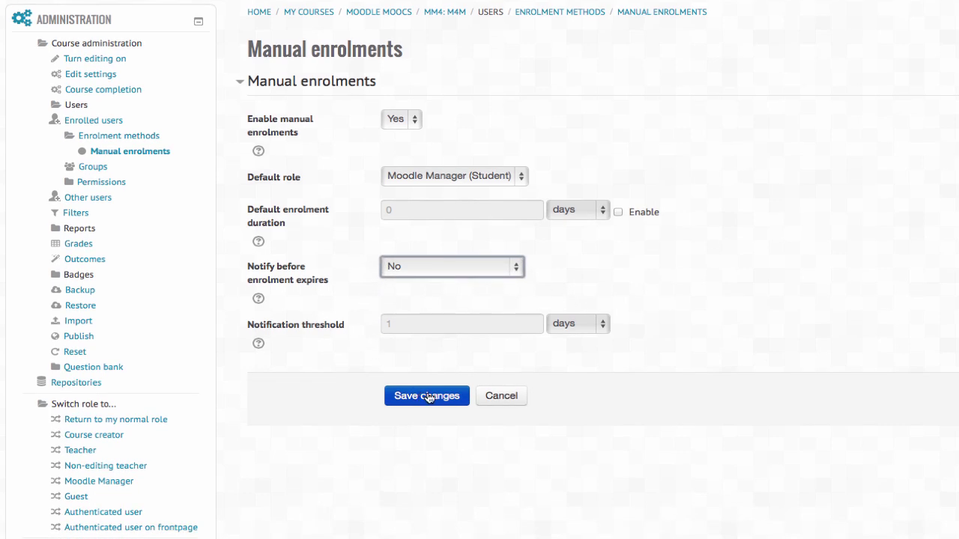
pyautogui.click(507, 396)
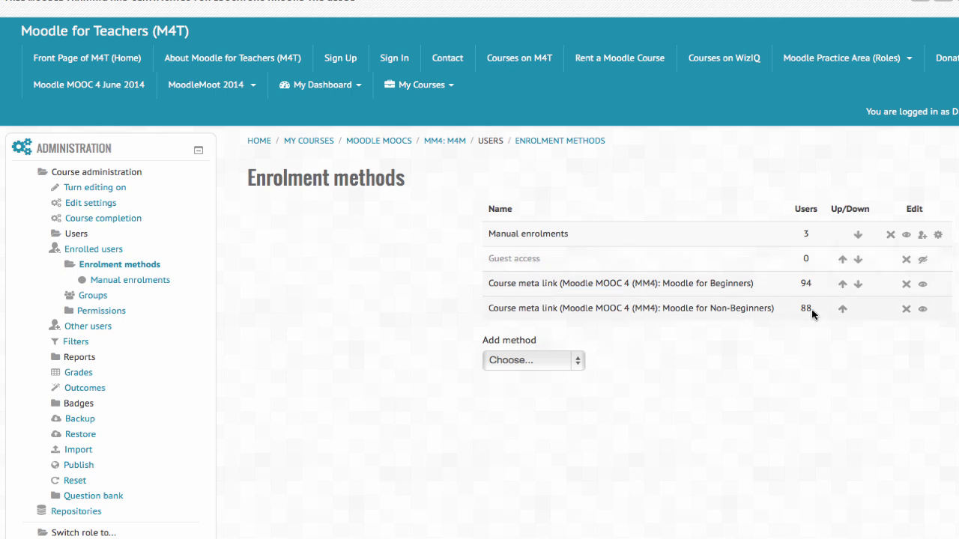
# Step: Start adding a Self enrolment named 'Tesst' with new enrolments allowed
pyautogui.click(574, 361)
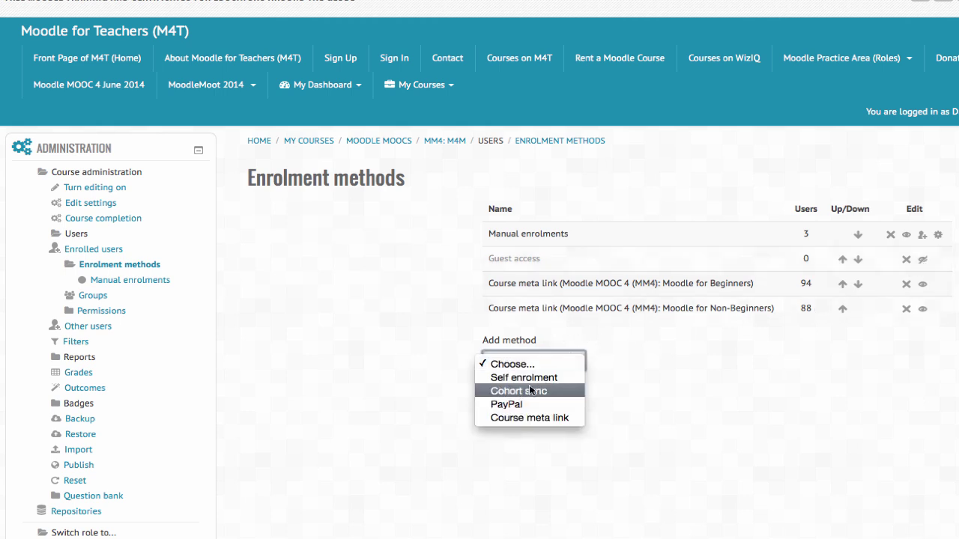
pyautogui.click(563, 378)
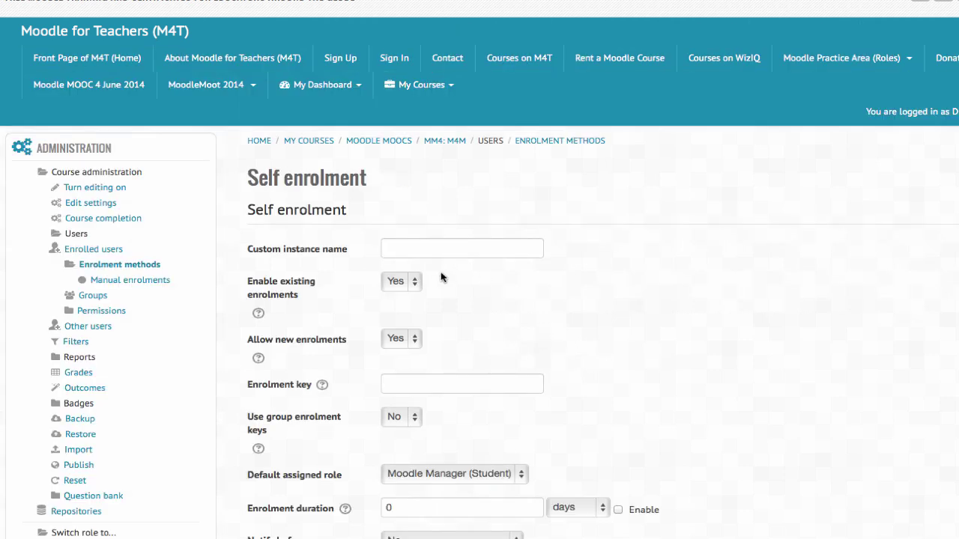
pyautogui.click(406, 254)
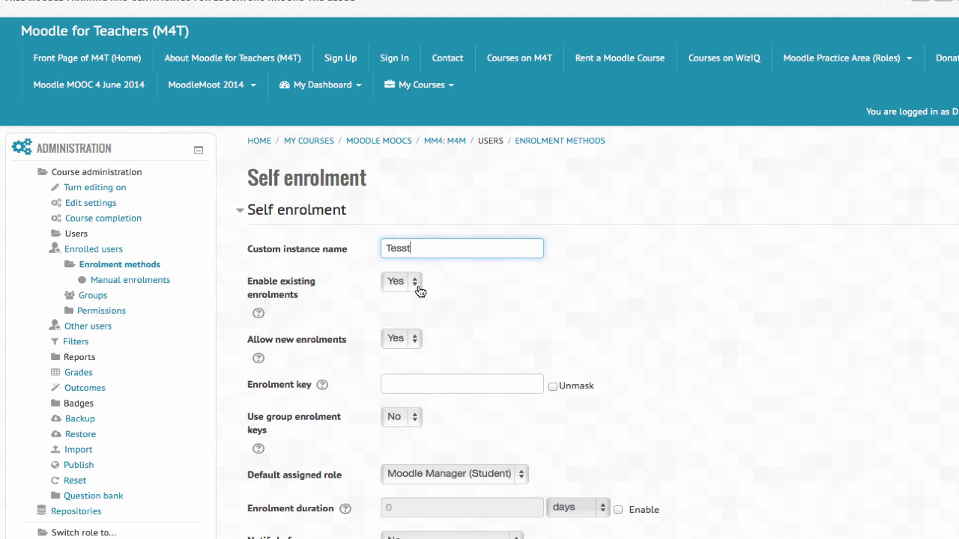
pyautogui.scroll(-2, 416, 321)
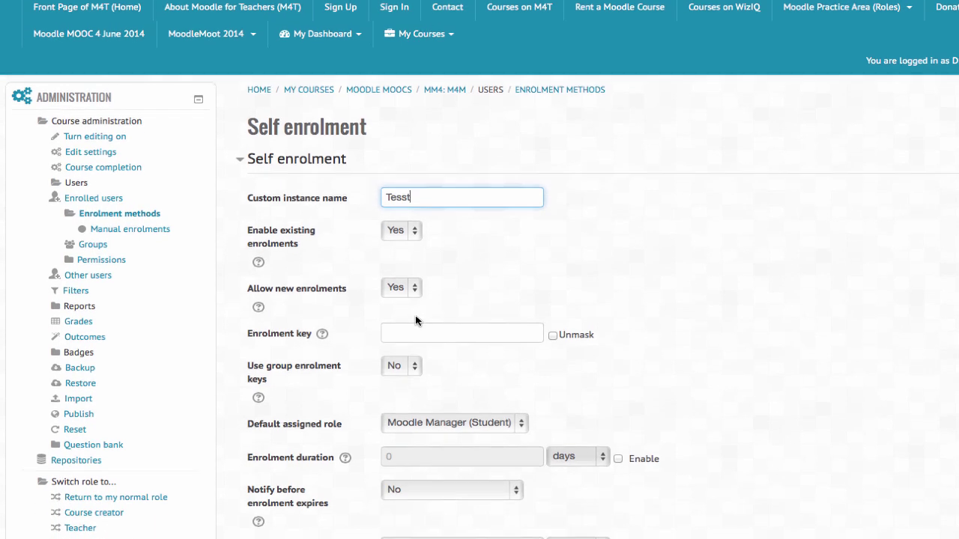
pyautogui.click(416, 291)
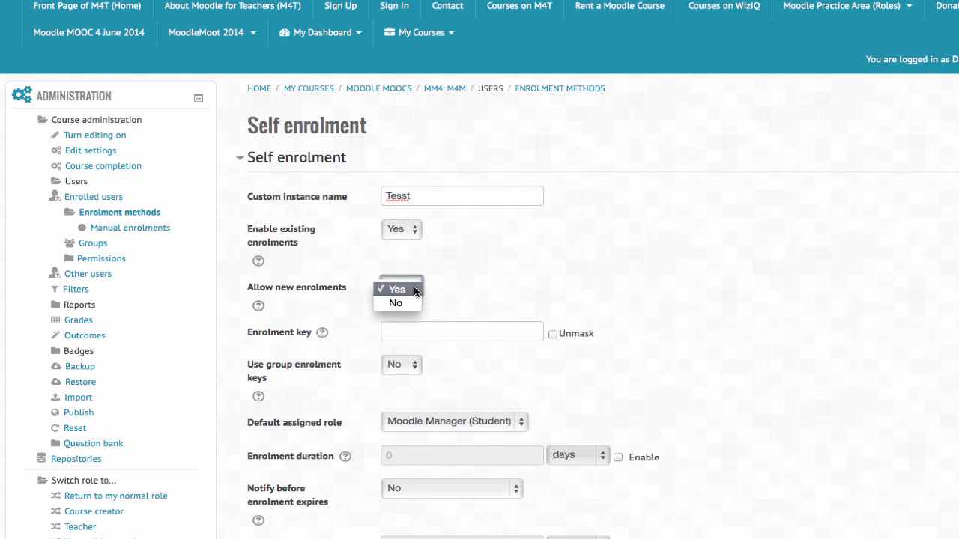
pyautogui.click(498, 288)
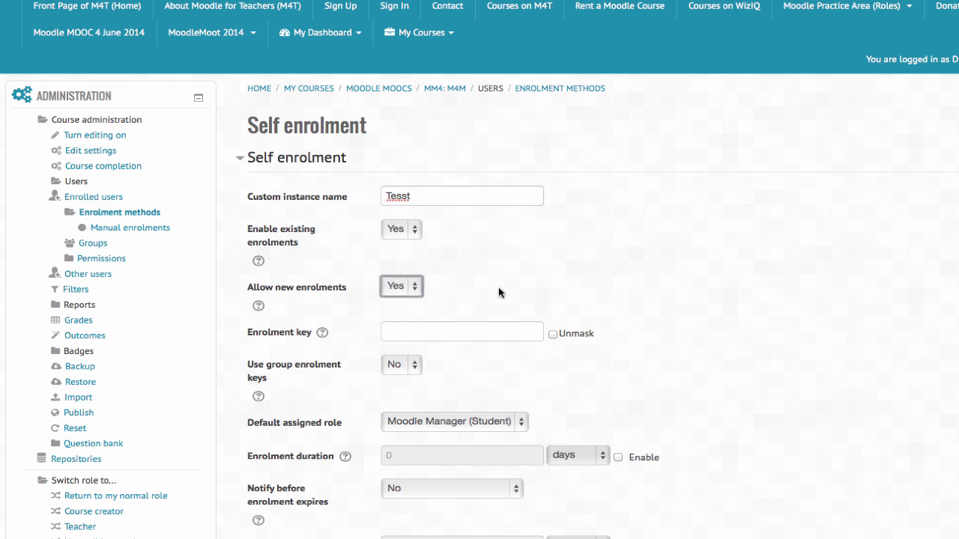
# Step: Unmask the enrolment key field and enter an enrolment key
pyautogui.click(553, 334)
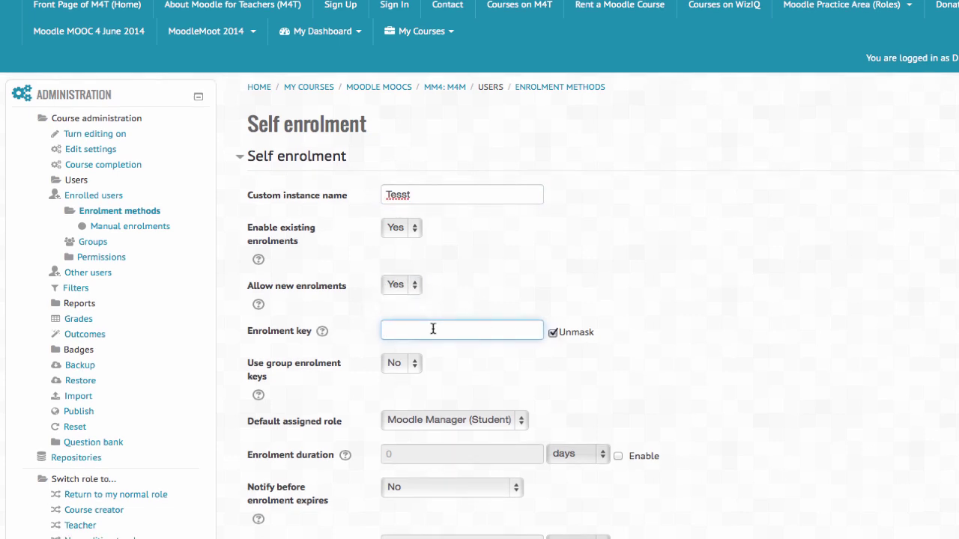
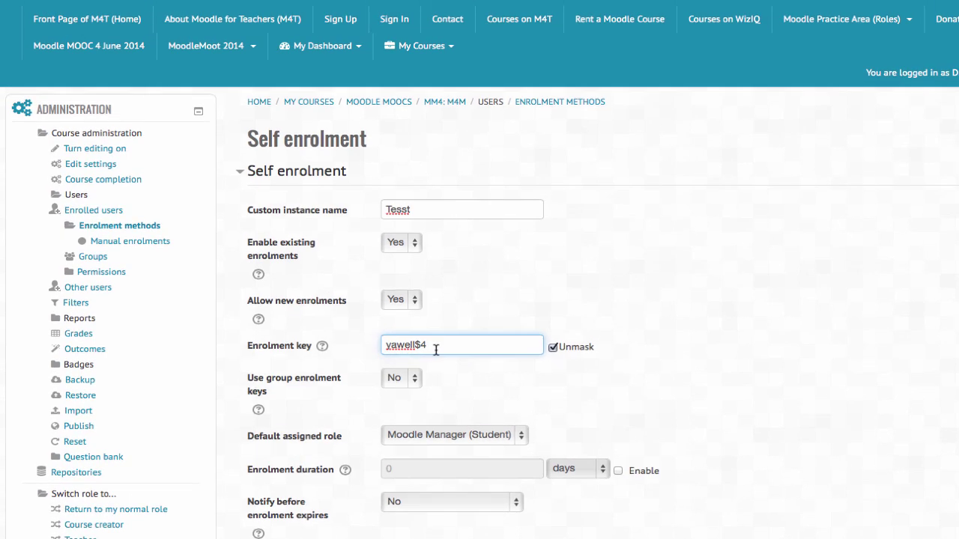
pyautogui.scroll(-2, 425, 354)
pyautogui.scroll(-2, 437, 340)
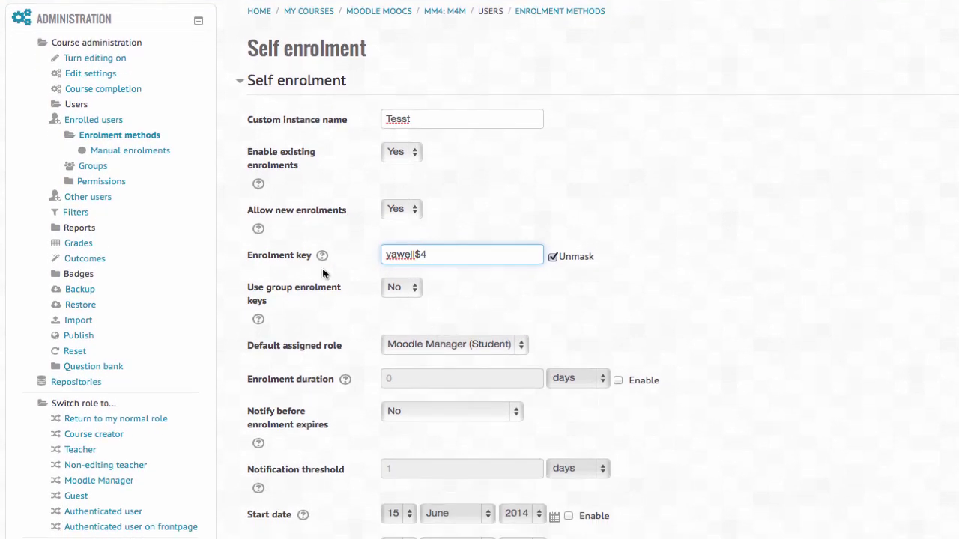
# Step: Set Use group enrolment keys to Yes and Default assigned role to Manager
pyautogui.click(413, 294)
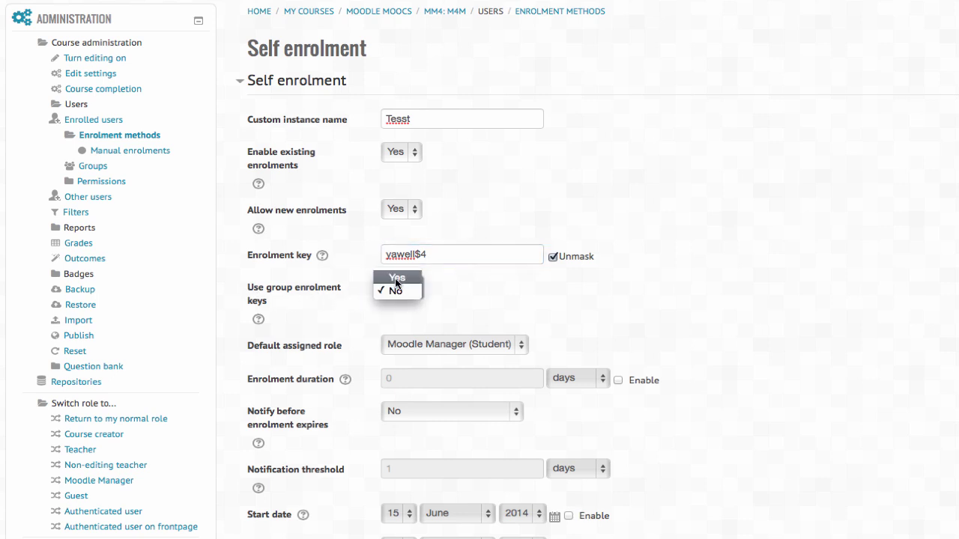
pyautogui.click(397, 278)
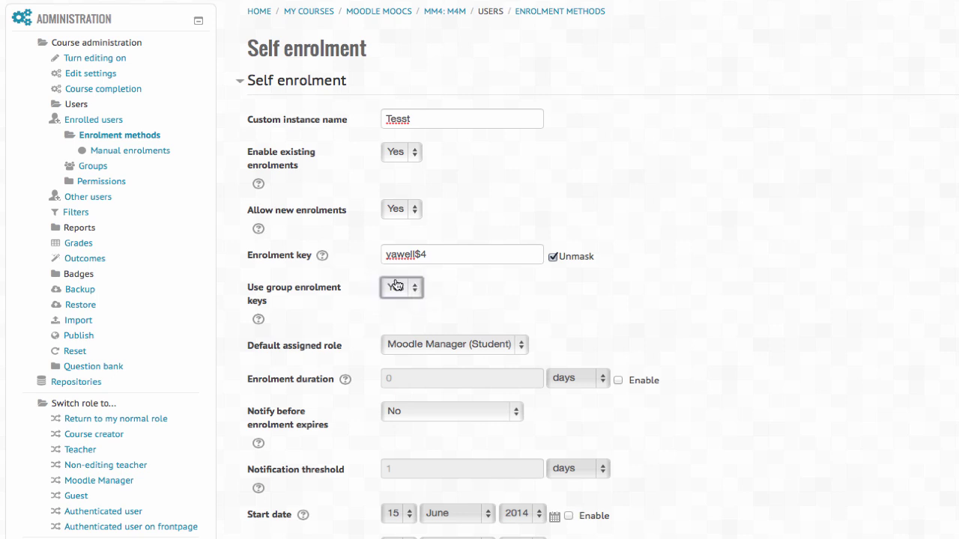
pyautogui.scroll(-2, 396, 296)
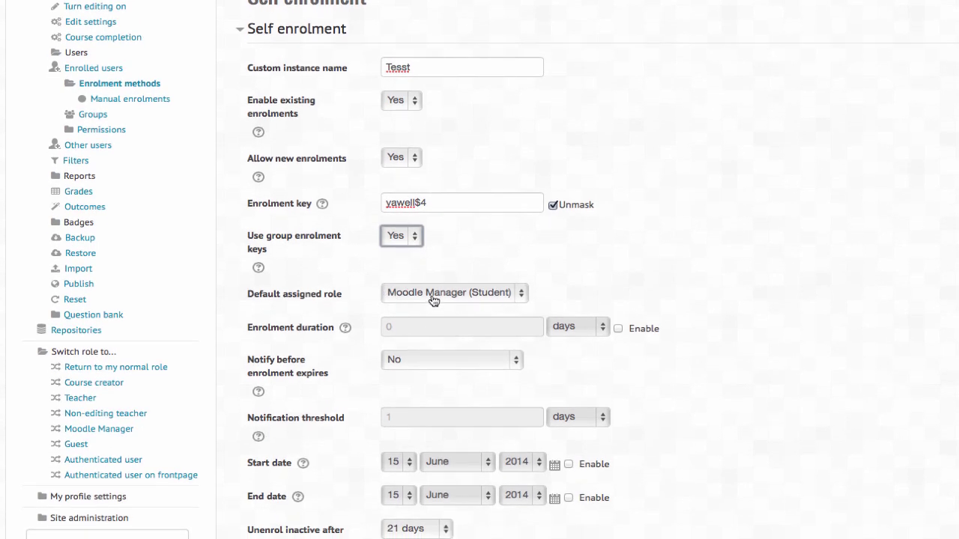
pyautogui.click(505, 296)
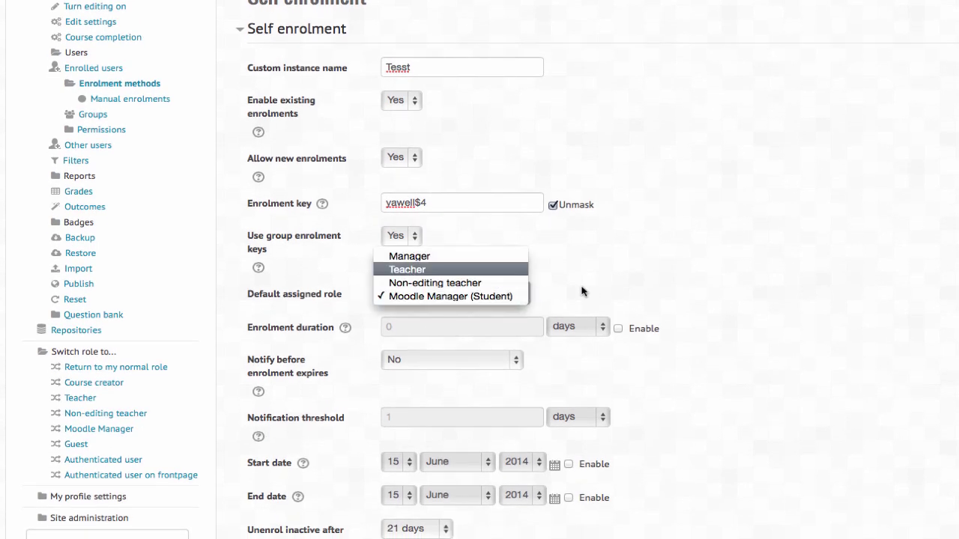
pyautogui.click(424, 259)
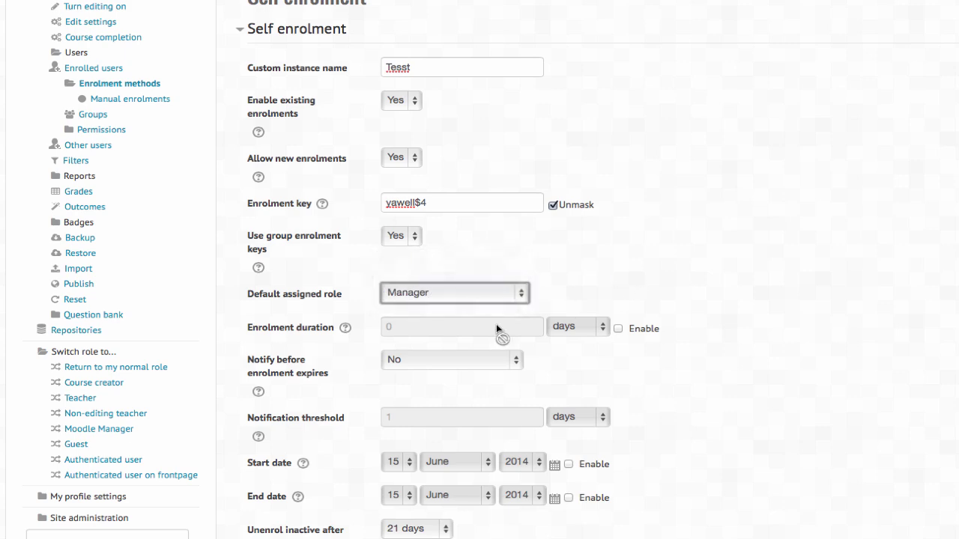
# Step: Begin a custom welcome message, then cancel the self enrolment without adding it
pyautogui.scroll(-2, 475, 337)
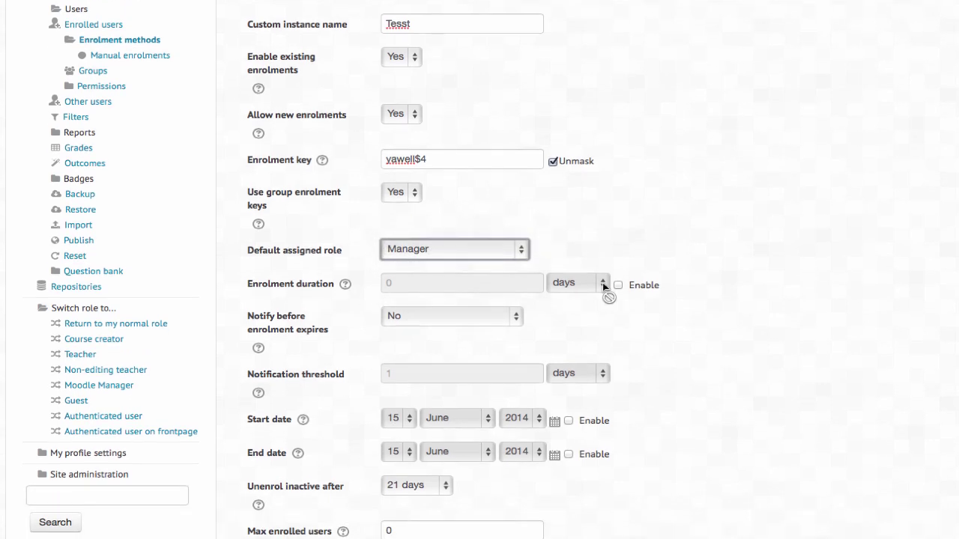
pyautogui.scroll(-5, 484, 323)
pyautogui.scroll(-6, 521, 305)
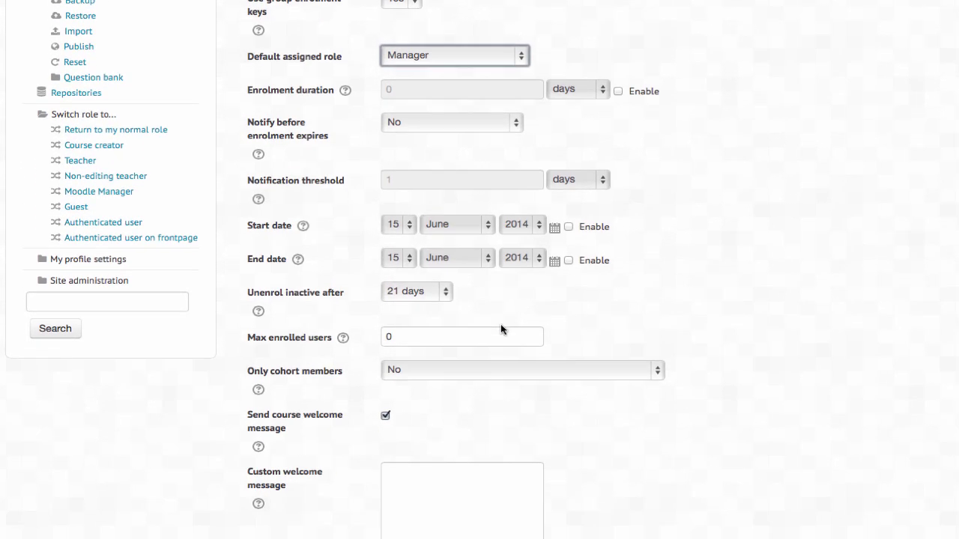
pyautogui.click(450, 370)
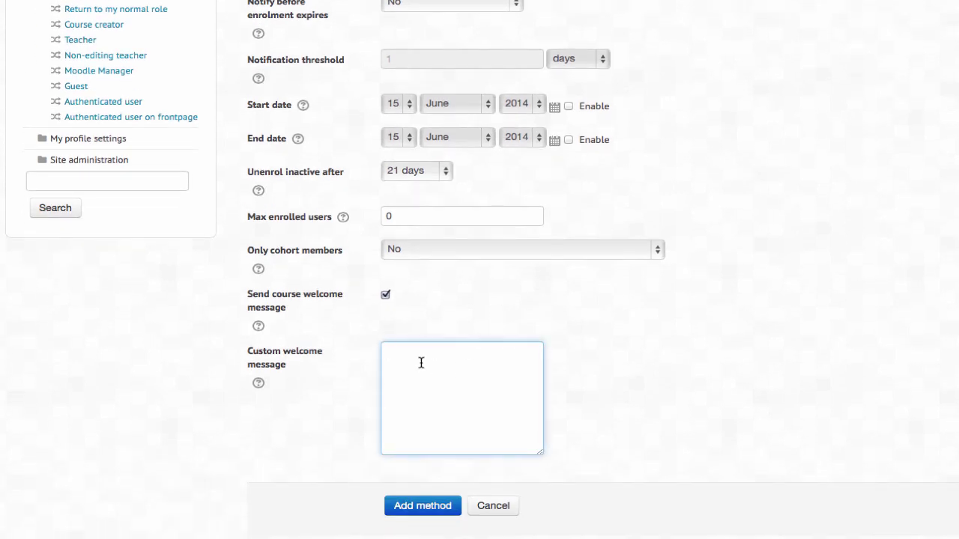
pyautogui.scroll(3, 425, 364)
pyautogui.scroll(-2, 470, 381)
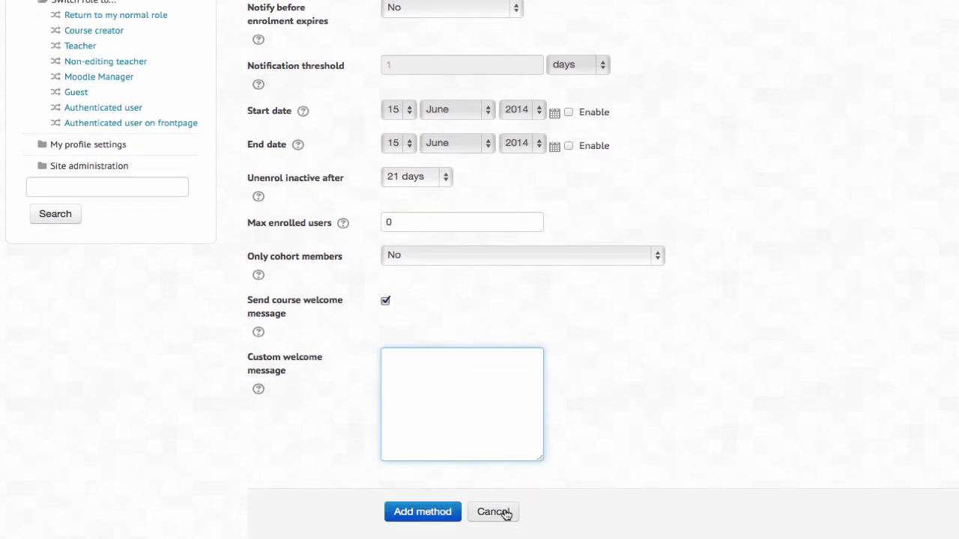
pyautogui.click(505, 513)
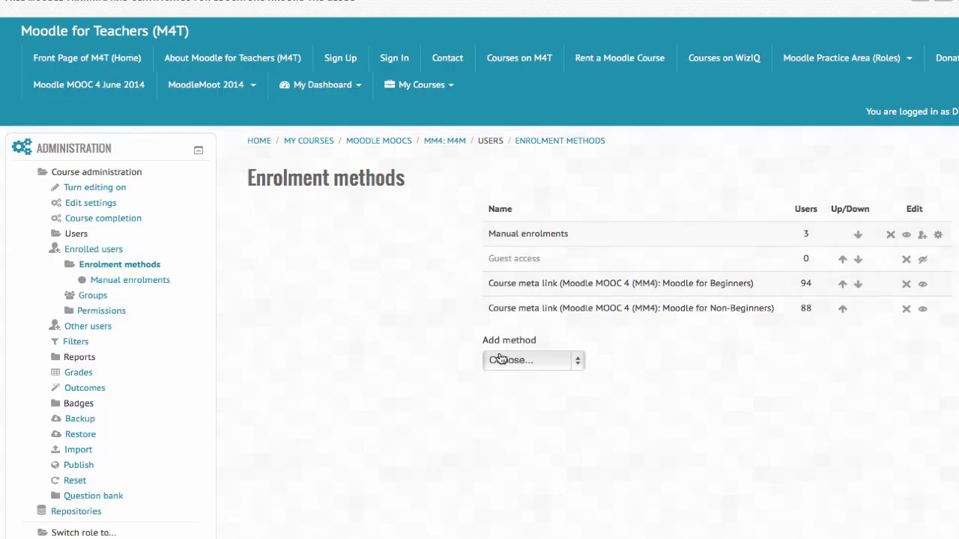
# Step: Scroll the Response Area for Blocks in Moodle Task forum and clear an accidental text selection
pyautogui.scroll(-1, 212, 298)
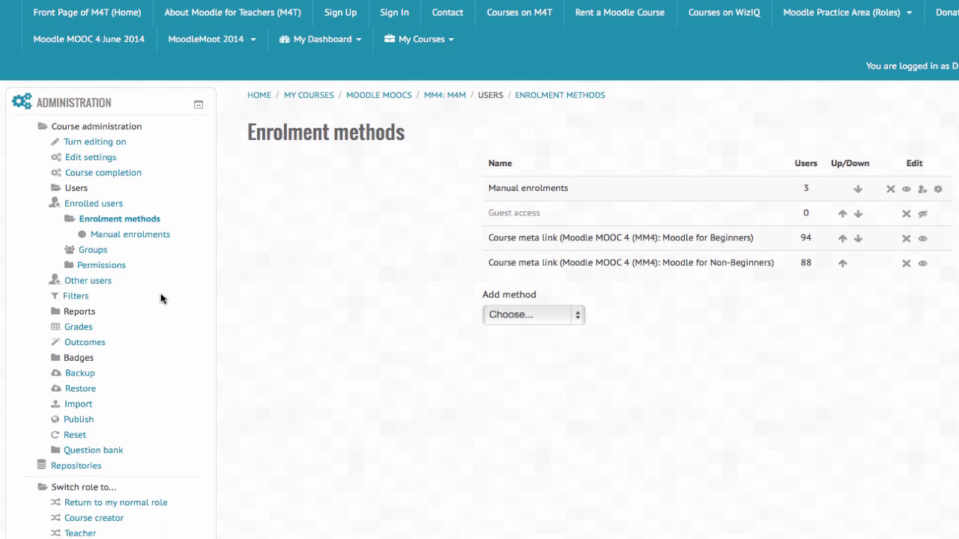
pyautogui.scroll(-2, 115, 291)
pyautogui.scroll(-1, 65, 309)
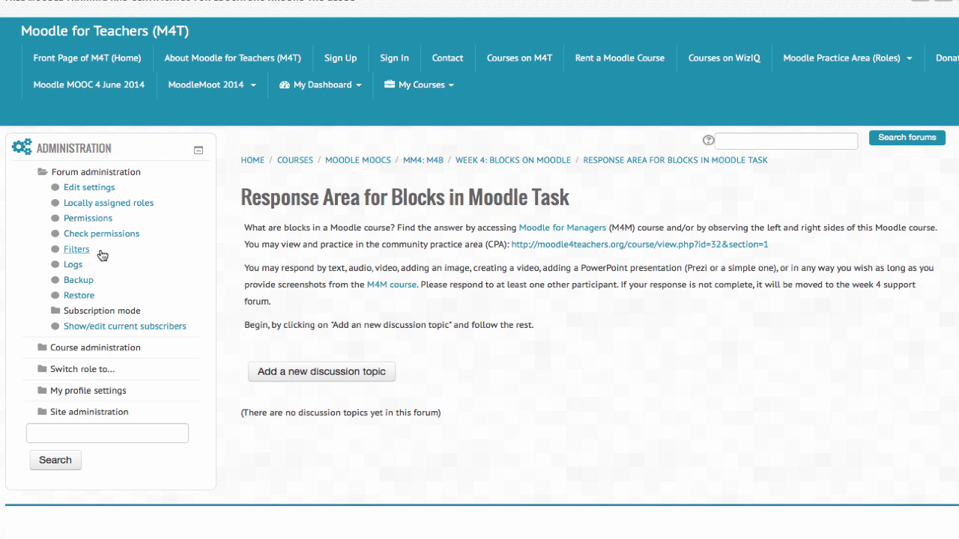
pyautogui.scroll(-1, 78, 275)
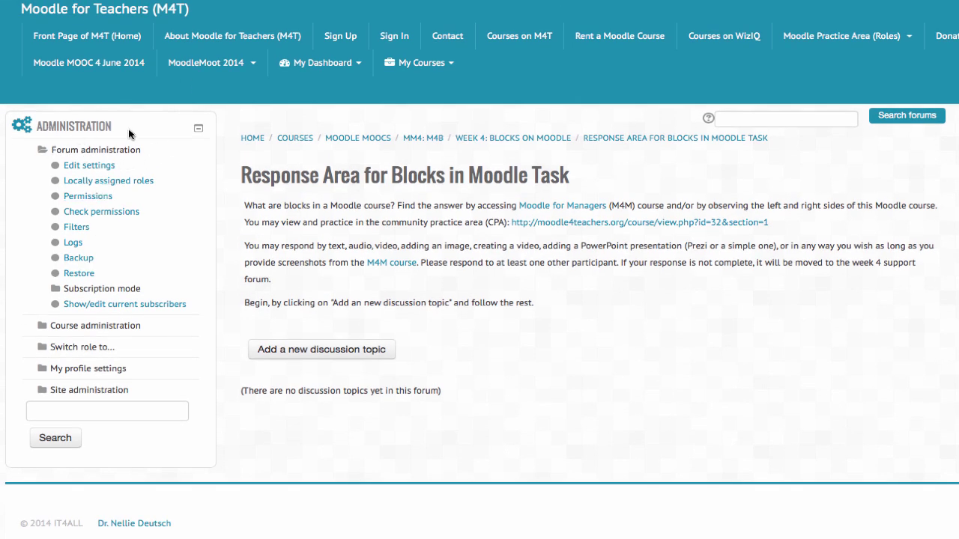
pyautogui.moveTo(98, 126); pyautogui.dragTo(36, 125)
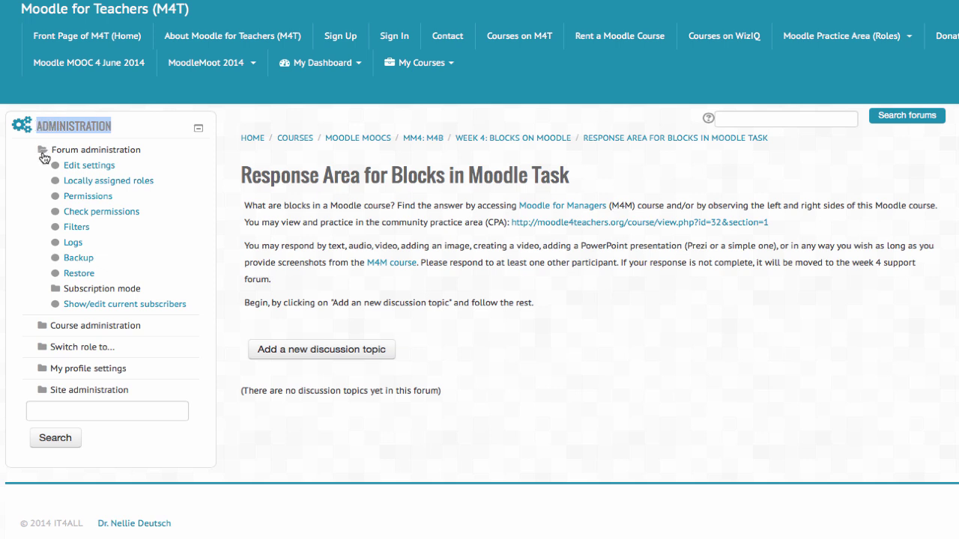
pyautogui.click(127, 129)
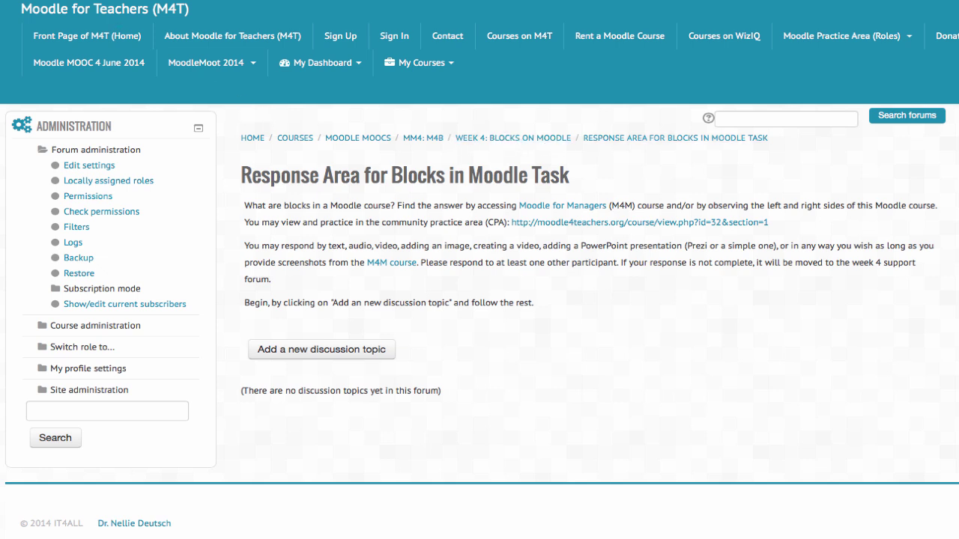
# Step: Go up to the Moodle MOOCs category and open the Moodle Practice Area (MPA) course
pyautogui.click(368, 135)
pyautogui.scroll(-3, 511, 185)
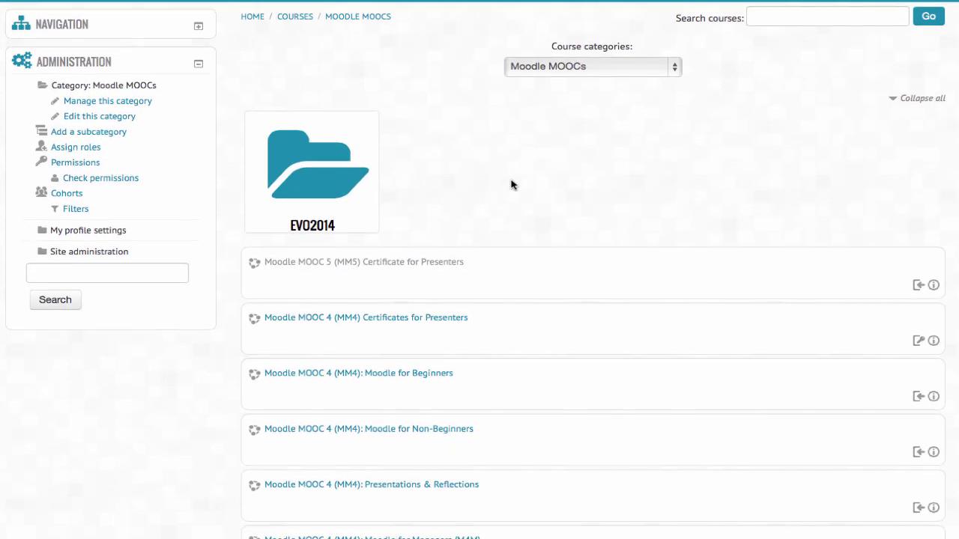
pyautogui.scroll(-5, 512, 184)
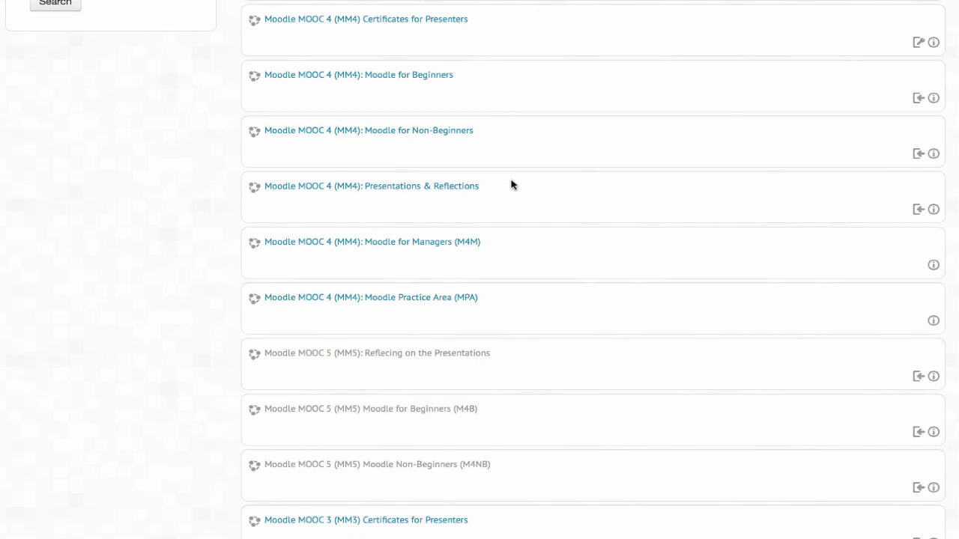
pyautogui.scroll(-1, 511, 185)
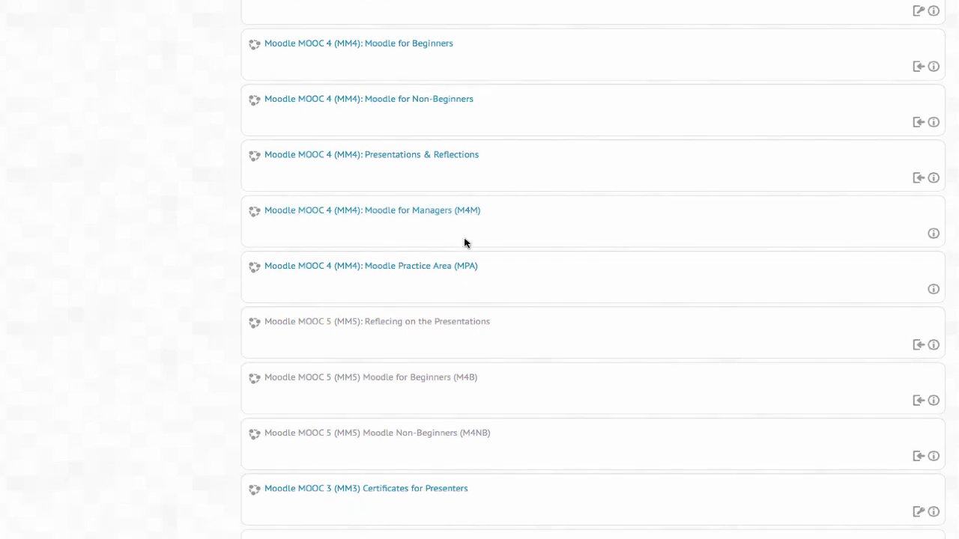
pyautogui.click(413, 268)
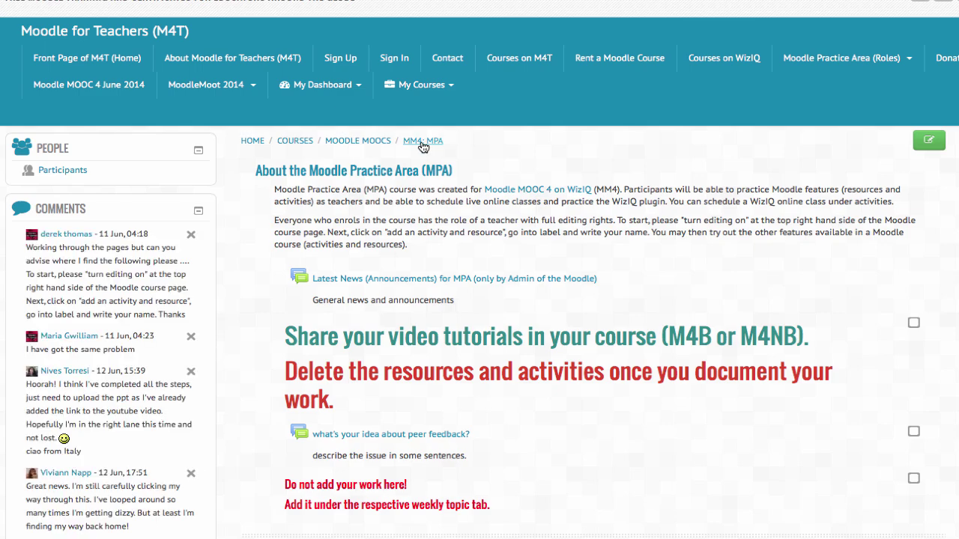
# Step: Go through Course administration > Users > Enrolment methods to reach the Enrolled users page
pyautogui.scroll(-1, 422, 143)
pyautogui.scroll(-3, 473, 404)
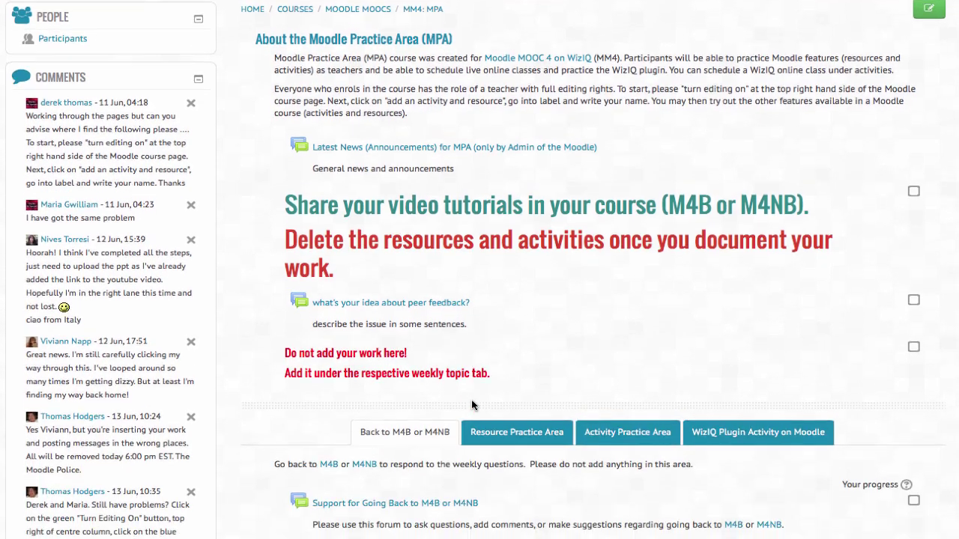
pyautogui.scroll(-7, 192, 398)
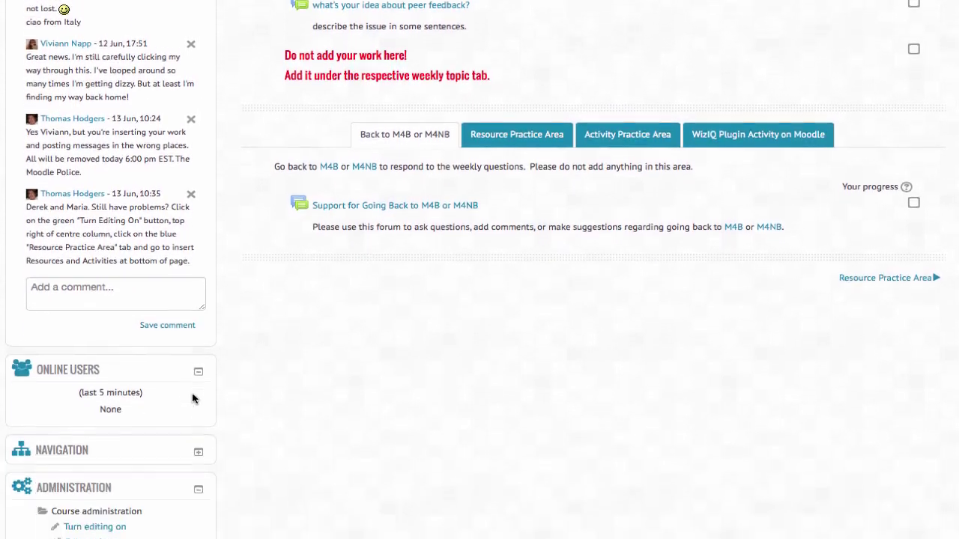
pyautogui.scroll(-2, 128, 390)
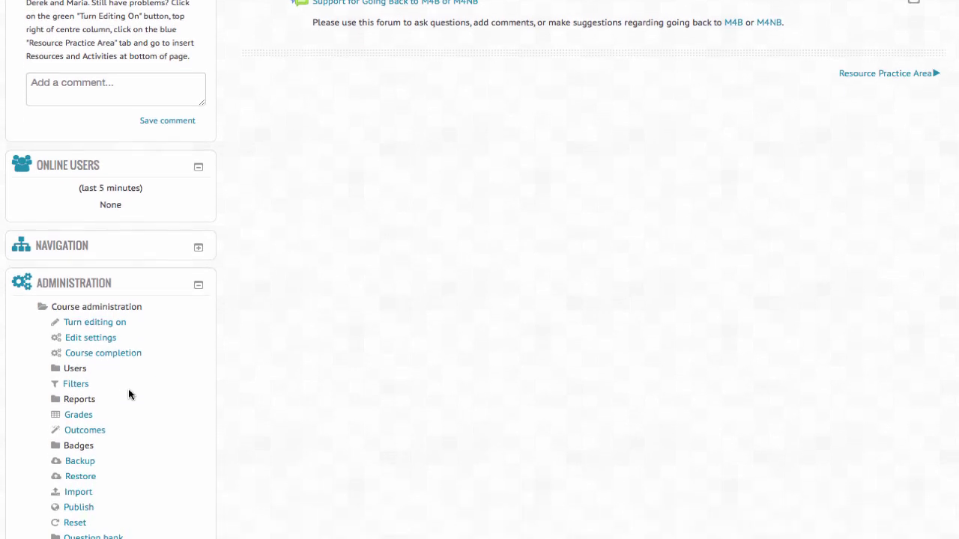
pyautogui.click(75, 353)
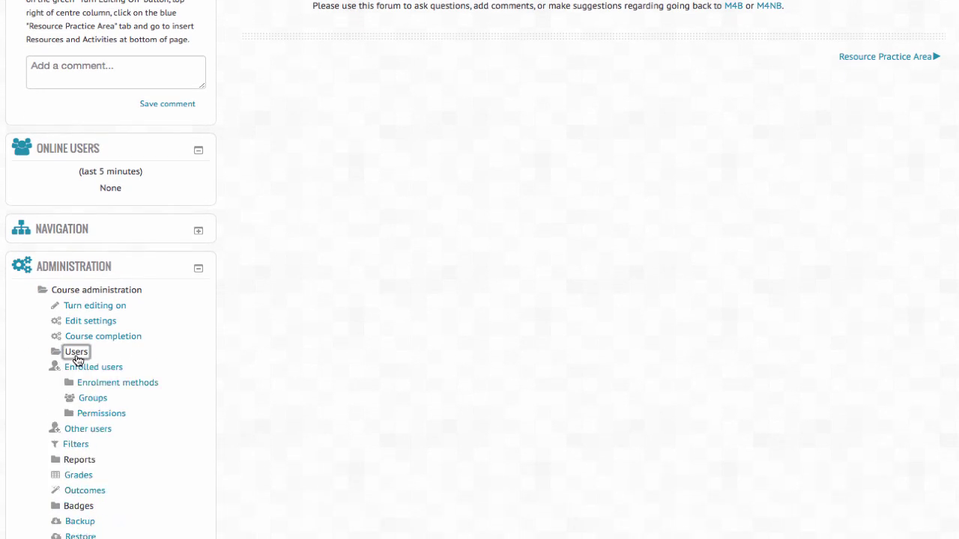
pyautogui.scroll(-2, 78, 361)
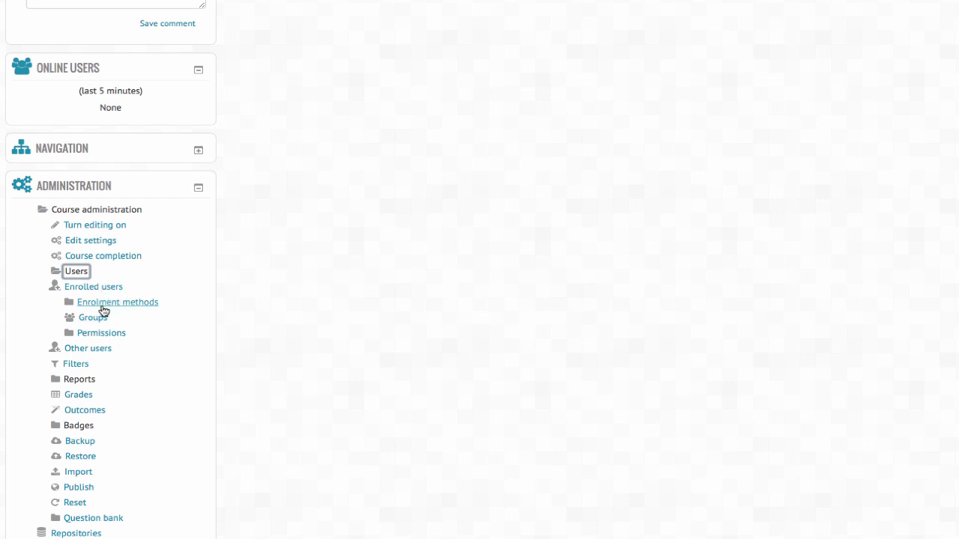
pyautogui.click(114, 306)
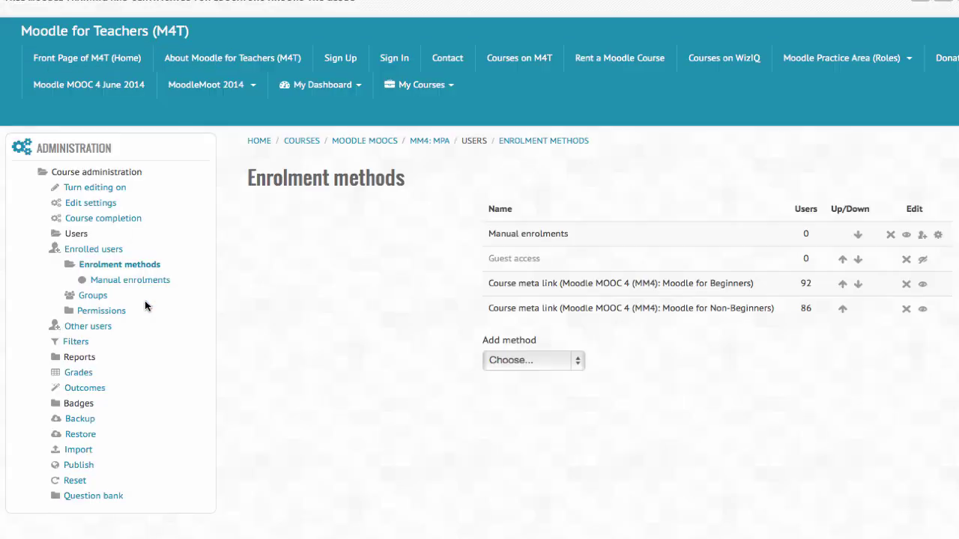
pyautogui.scroll(-3, 114, 367)
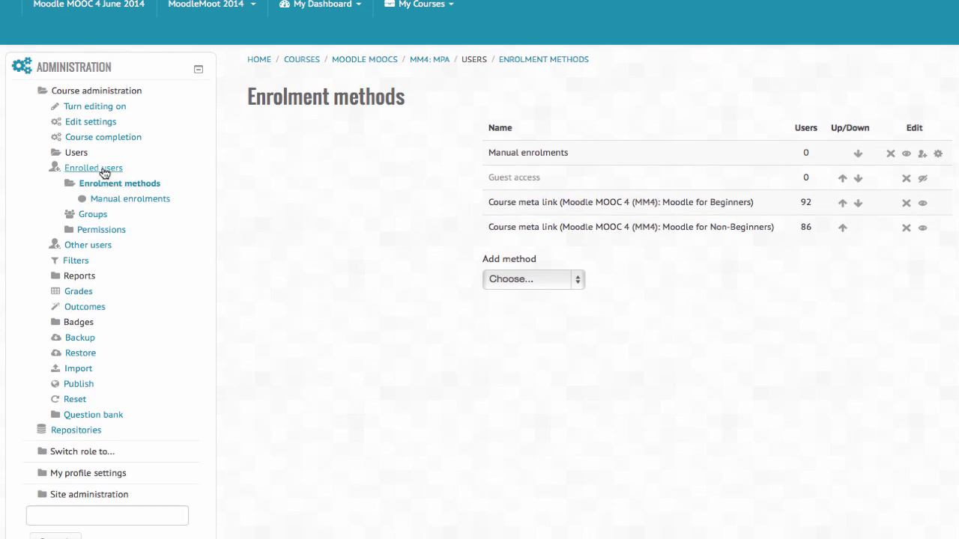
pyautogui.click(104, 170)
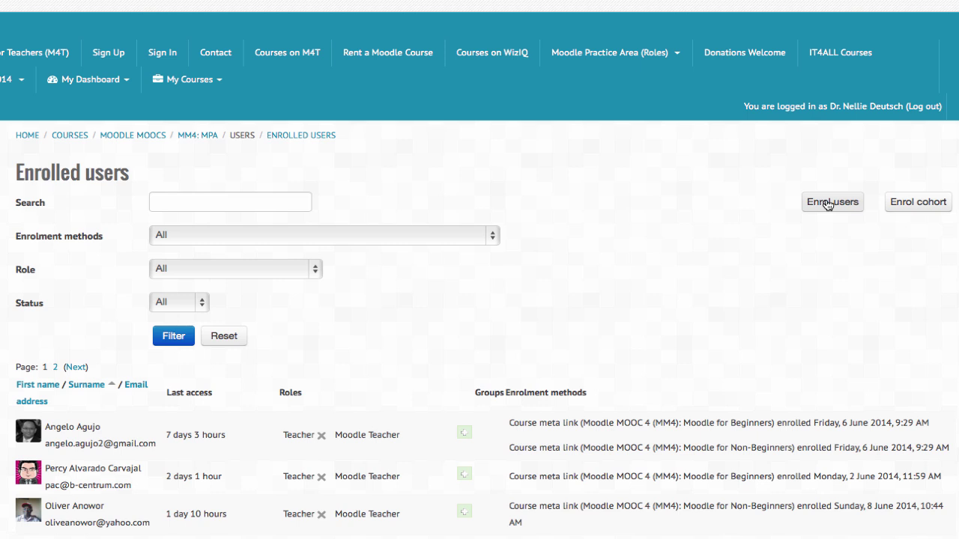
# Step: Enrol the first listed user in MM4: MPA as Moodle Teacher and close the enrol dialog
pyautogui.click(827, 204)
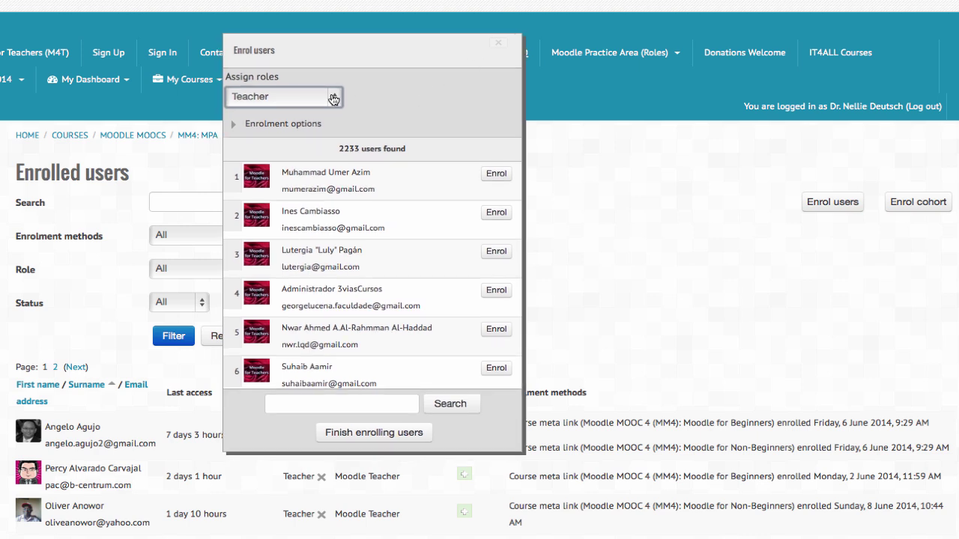
pyautogui.click(333, 98)
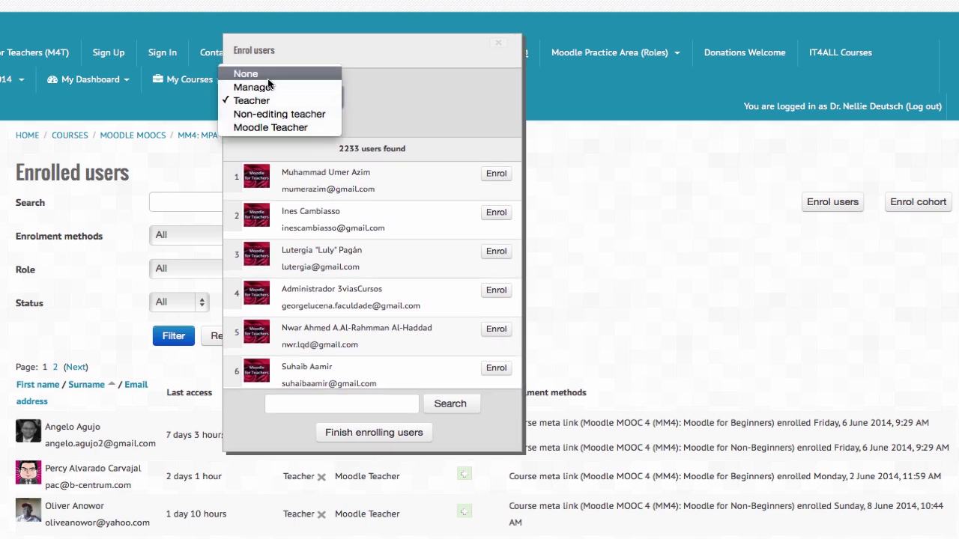
pyautogui.click(271, 129)
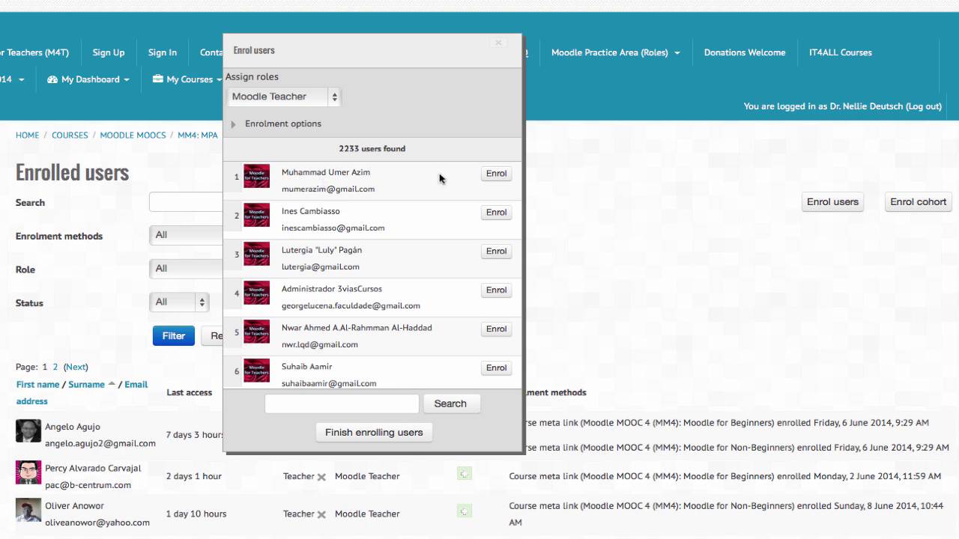
pyautogui.click(493, 174)
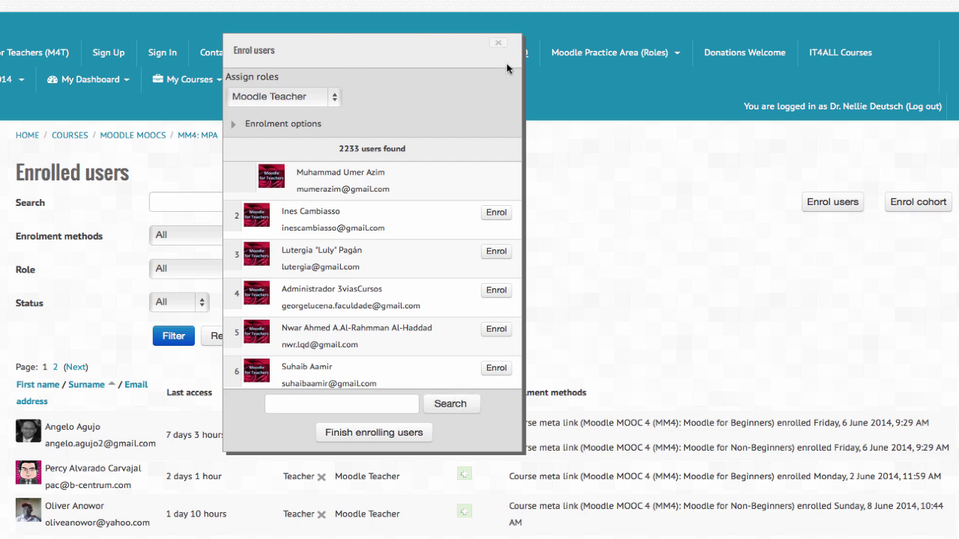
pyautogui.press('Escape')
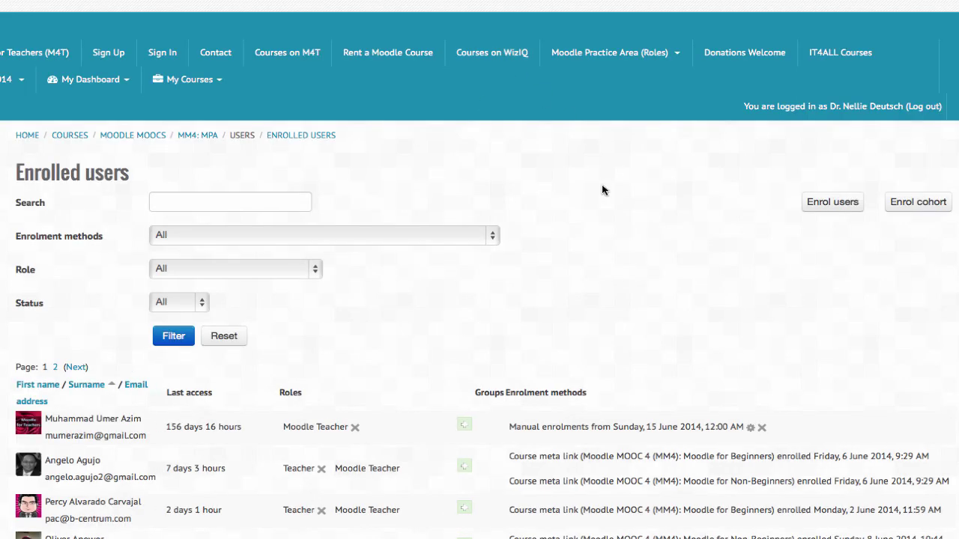
pyautogui.scroll(-2, 675, 186)
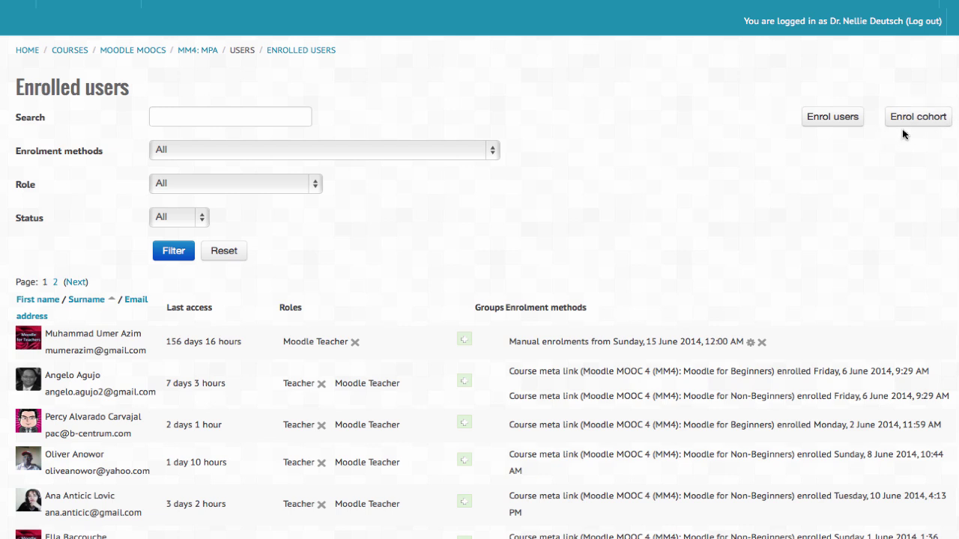
pyautogui.click(904, 116)
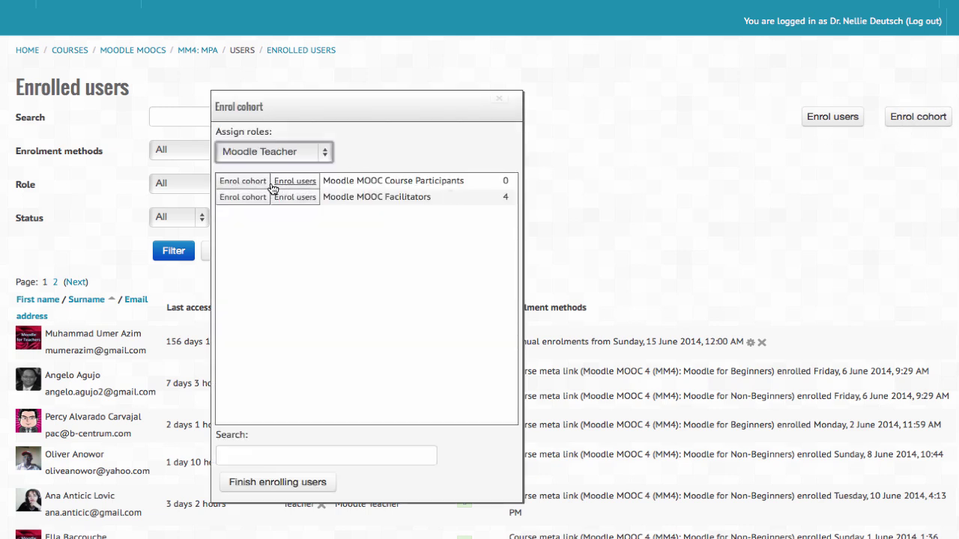
pyautogui.click(500, 99)
pyautogui.scroll(-3, 264, 171)
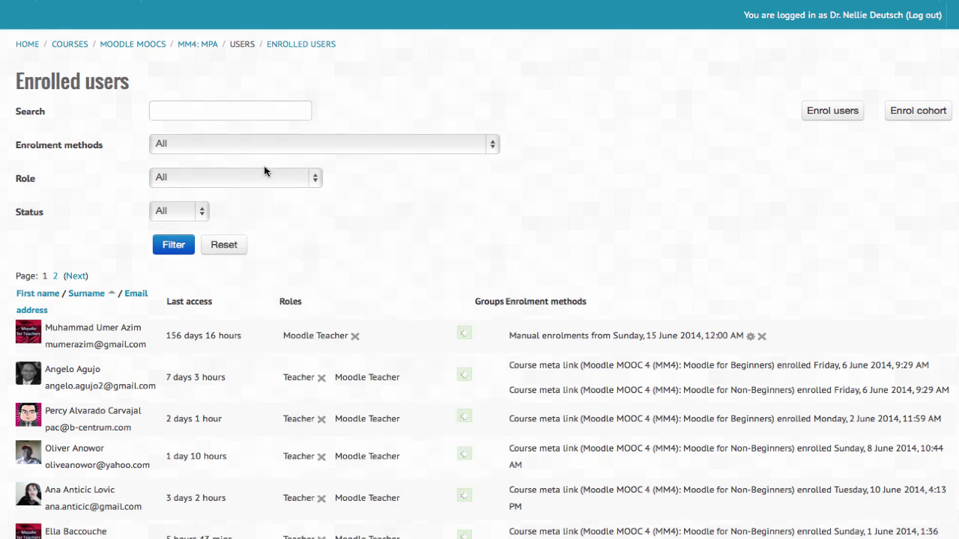
pyautogui.scroll(-2, 264, 171)
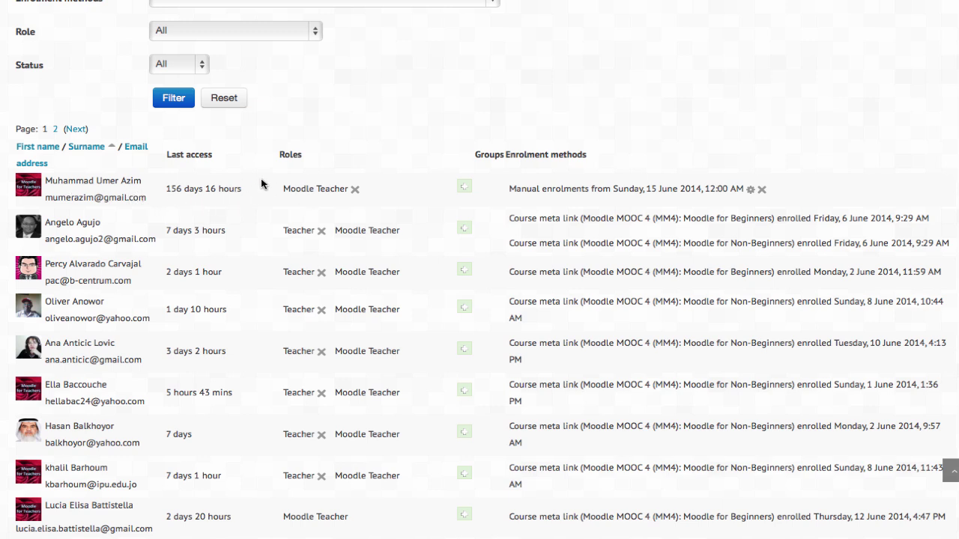
# Step: Unenrol the newly added Moodle Teacher's manual enrolment and confirm with Continue
pyautogui.click(762, 190)
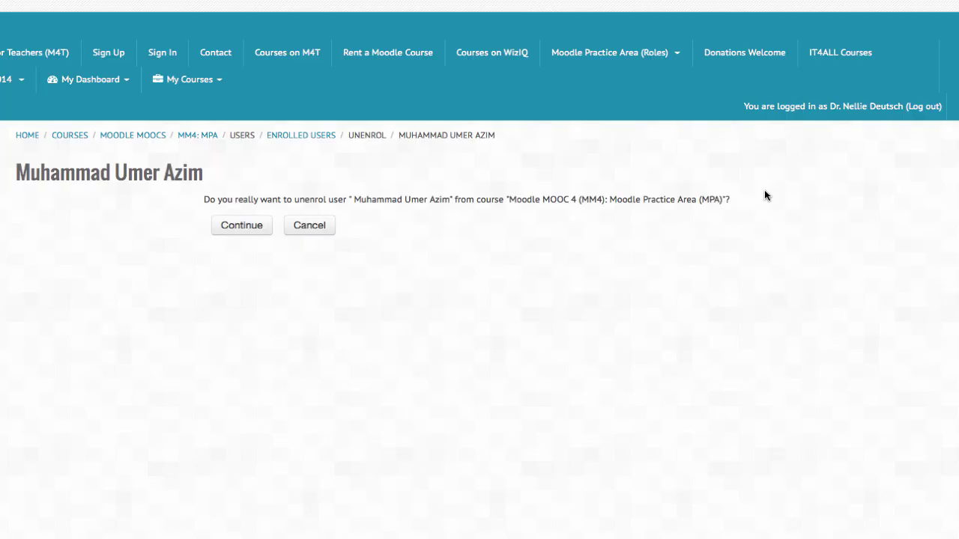
pyautogui.click(238, 234)
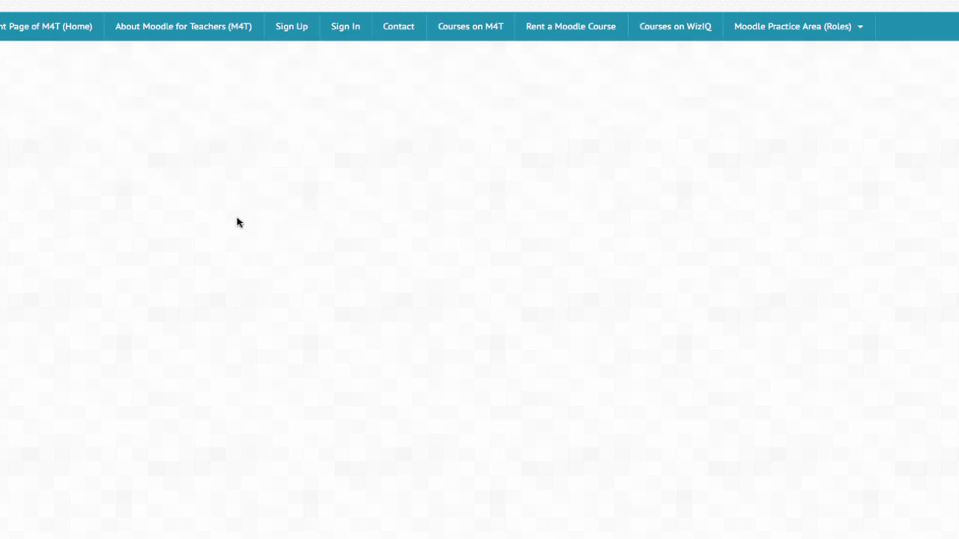
pyautogui.scroll(-2, 238, 222)
pyautogui.scroll(-5, 236, 221)
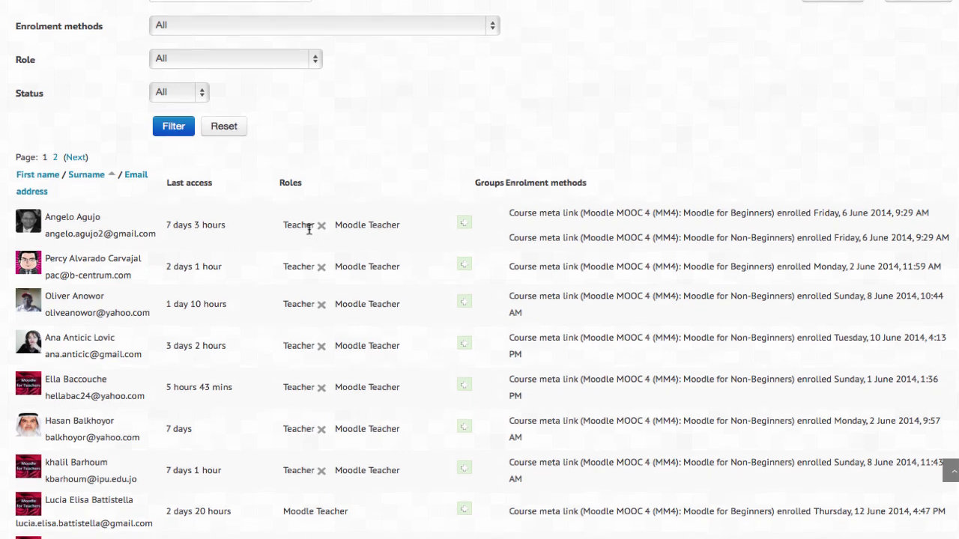
pyautogui.scroll(-1, 308, 228)
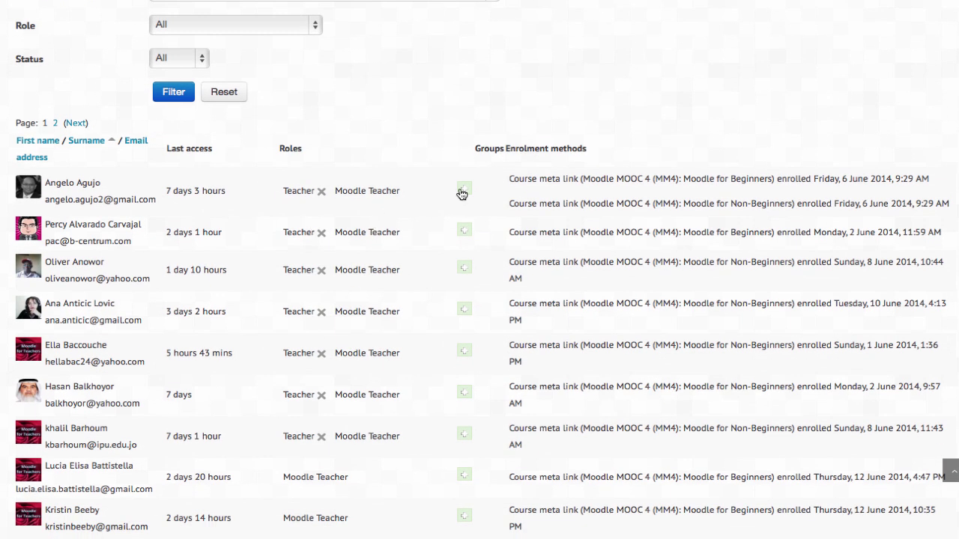
# Step: Open the first user's Assign roles popup and close it without changes
pyautogui.click(464, 193)
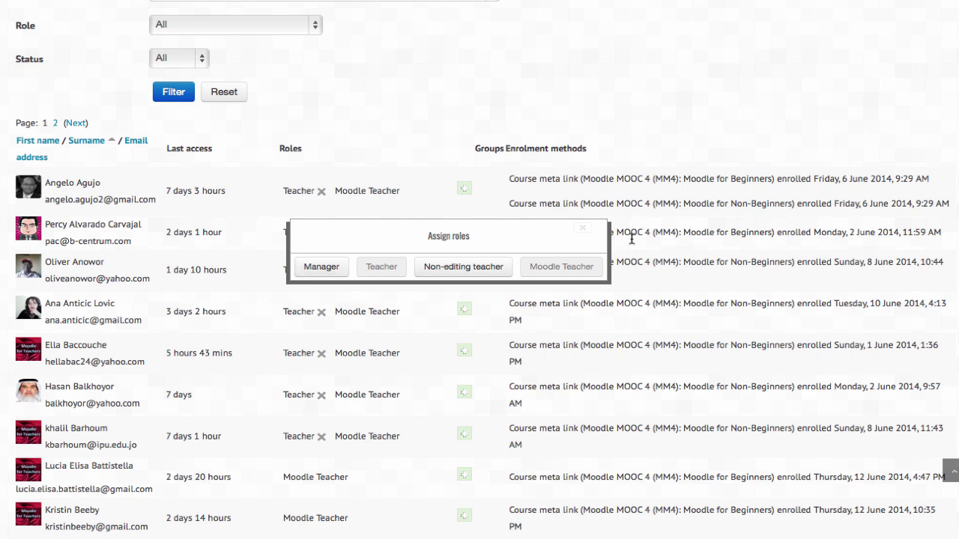
pyautogui.click(583, 229)
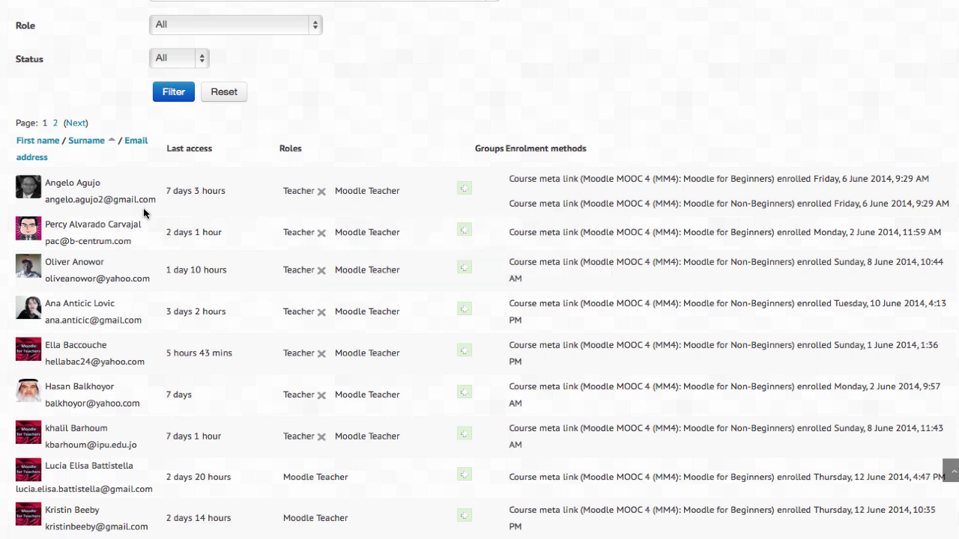
pyautogui.scroll(5, 144, 213)
pyautogui.scroll(-3, 205, 154)
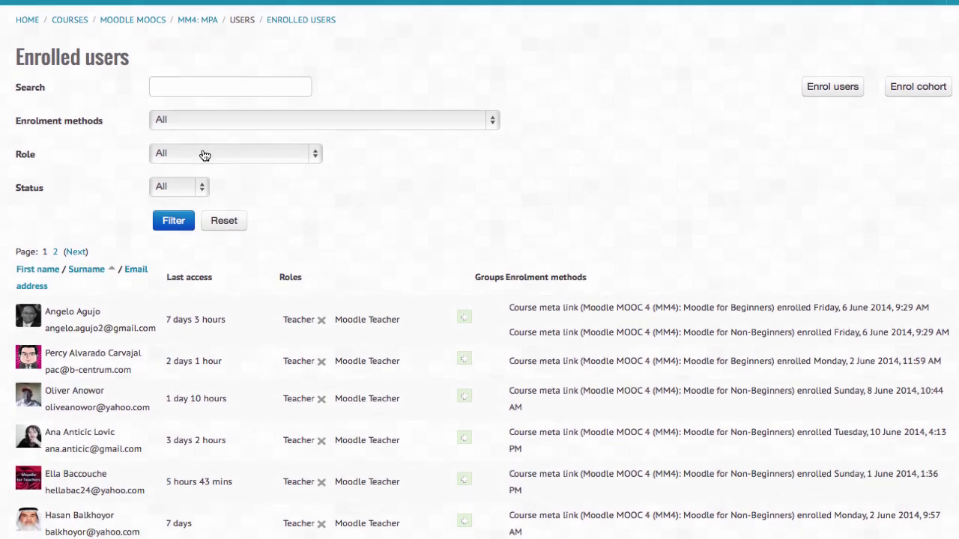
pyautogui.hscroll(-5, 479, 275)
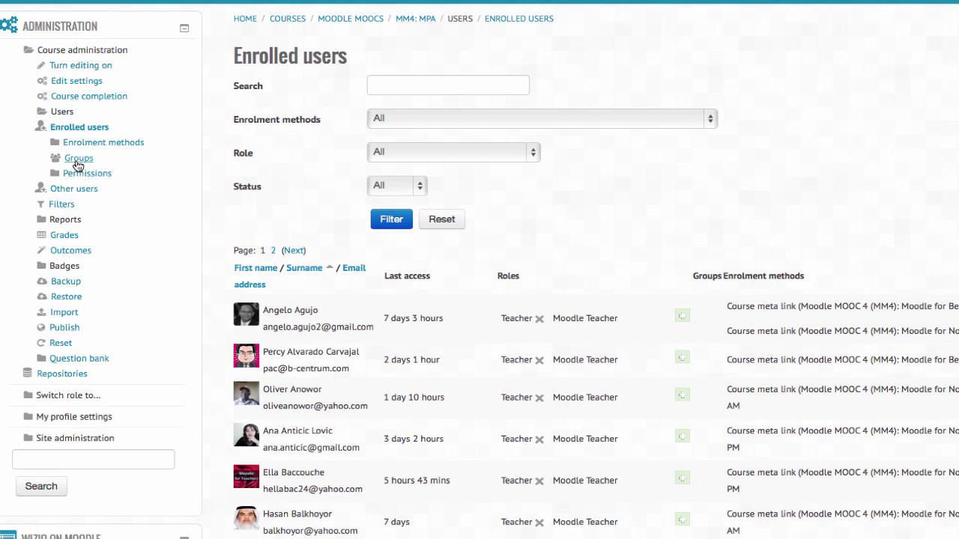
# Step: From the MM4: MPA Groups page, glance at Create group, then open Auto-create groups
pyautogui.click(77, 159)
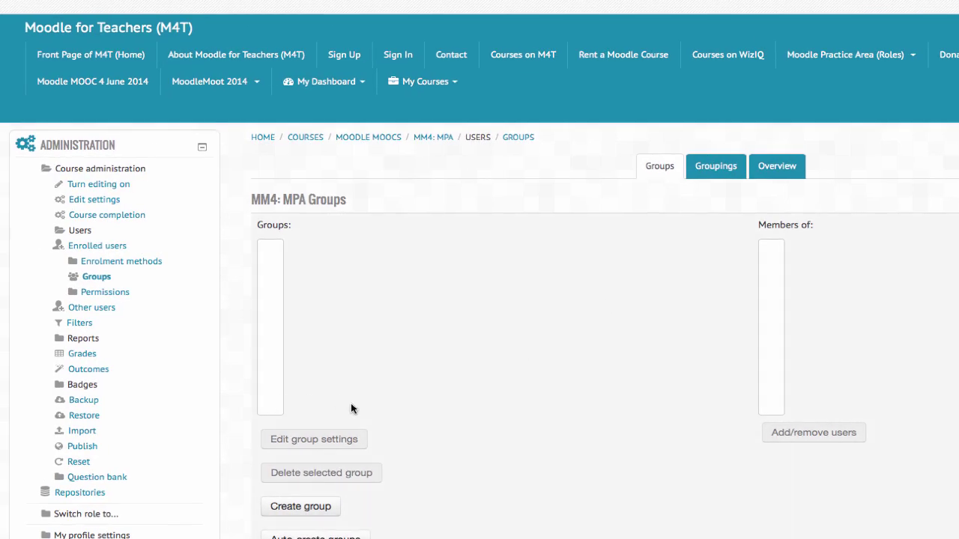
pyautogui.scroll(-3, 352, 408)
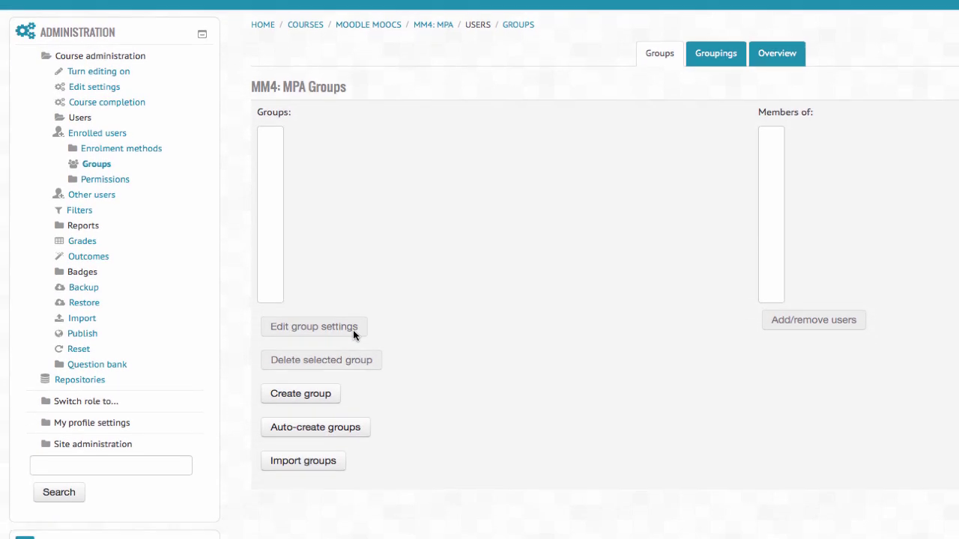
pyautogui.scroll(-1, 315, 333)
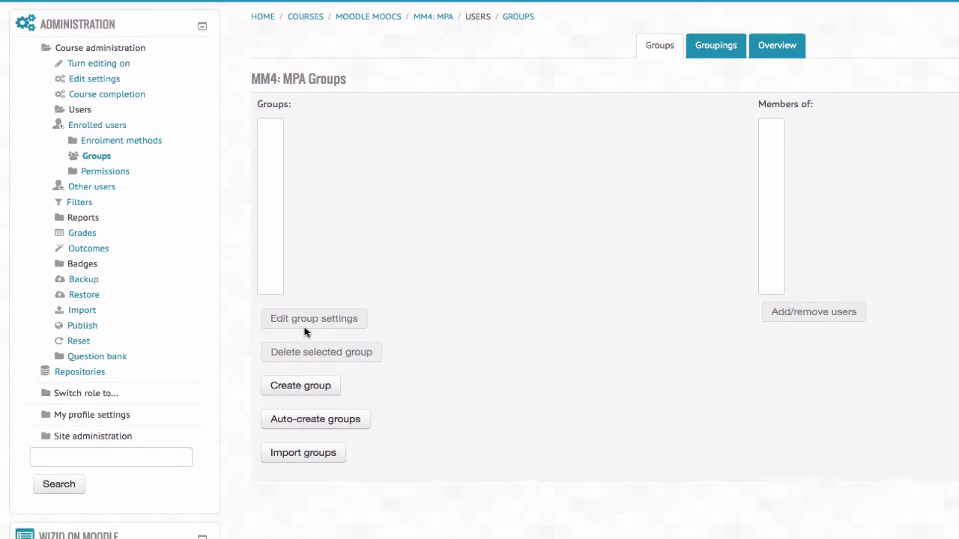
pyautogui.scroll(-1, 293, 367)
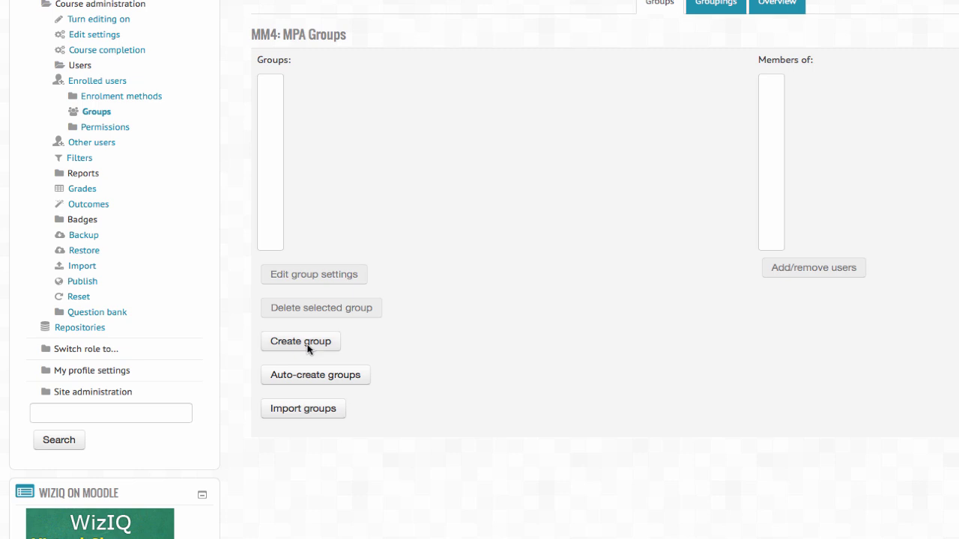
pyautogui.click(312, 341)
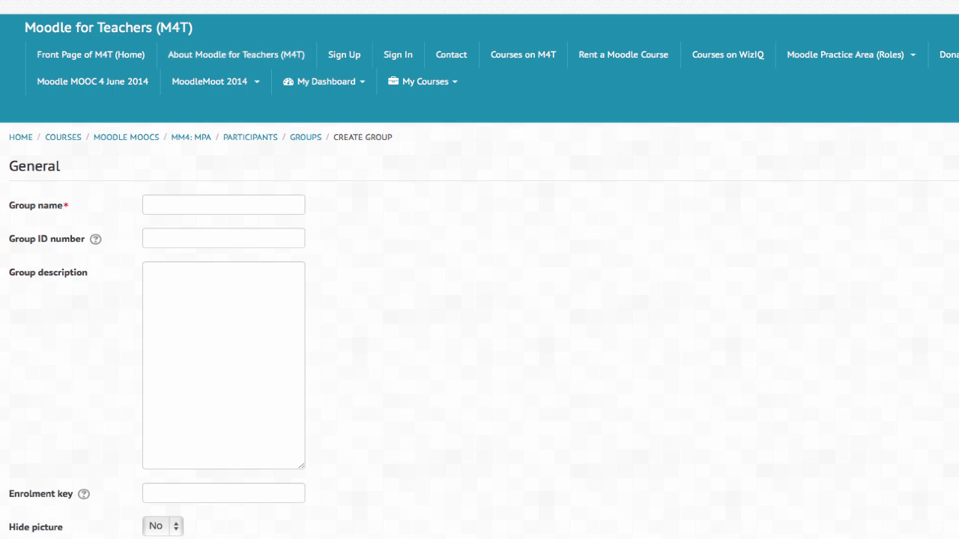
pyautogui.hotkey('alt', 'Left')
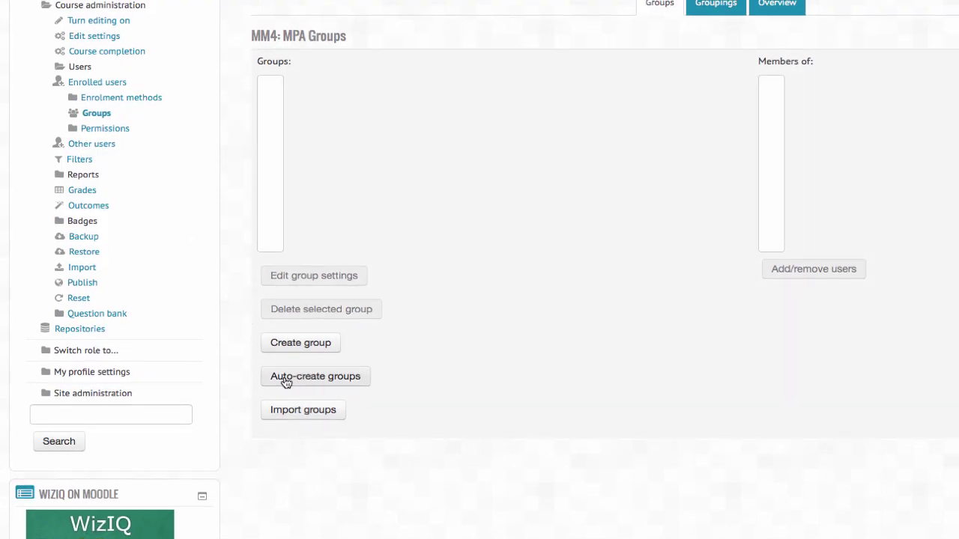
pyautogui.click(292, 380)
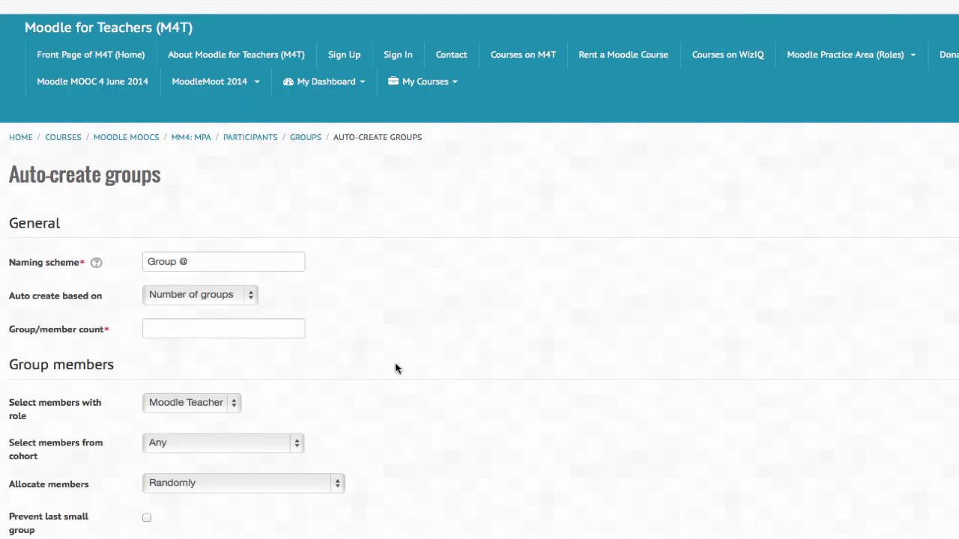
# Step: Rename the naming scheme to 'MM4 @' and base creation on members per group
pyautogui.scroll(-2, 245, 255)
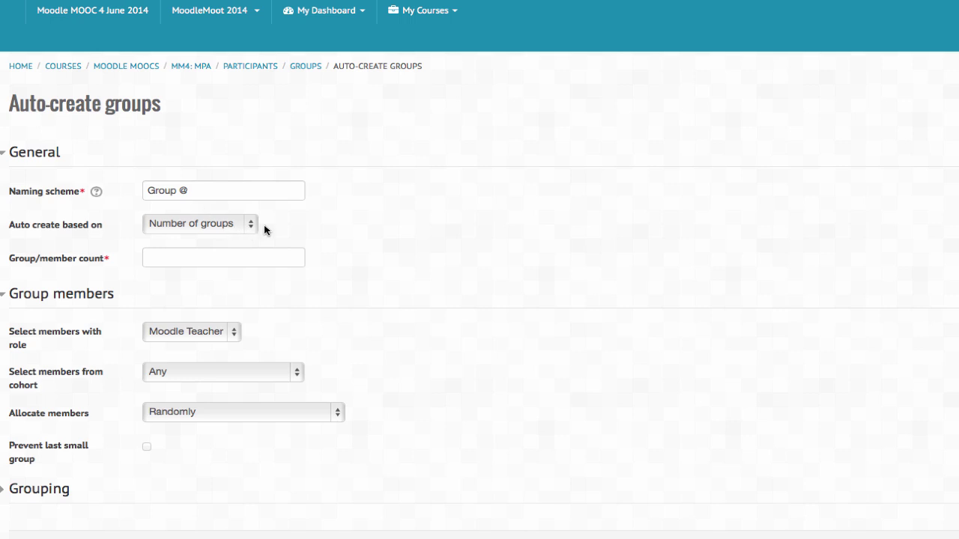
pyautogui.click(149, 190)
pyautogui.moveTo(149, 190); pyautogui.dragTo(169, 190)
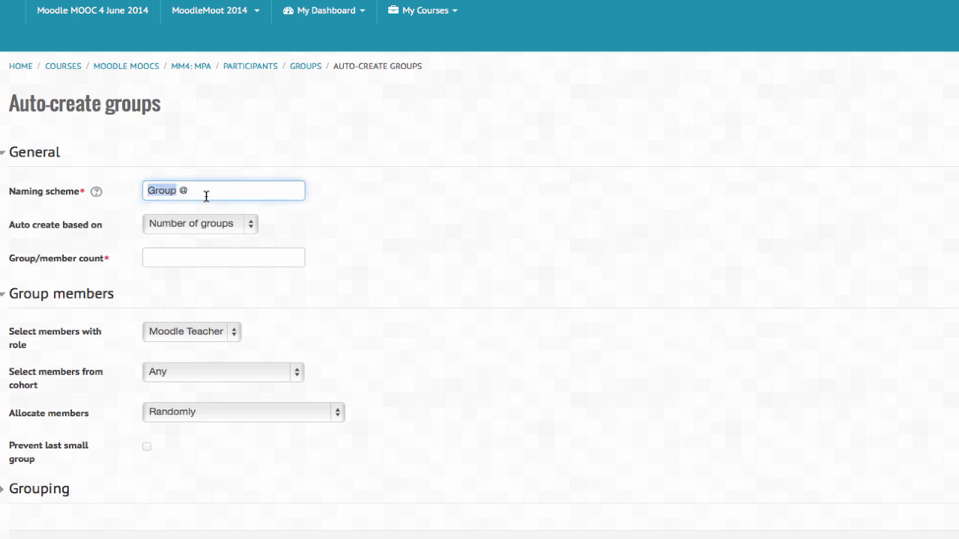
pyautogui.write('MM4')
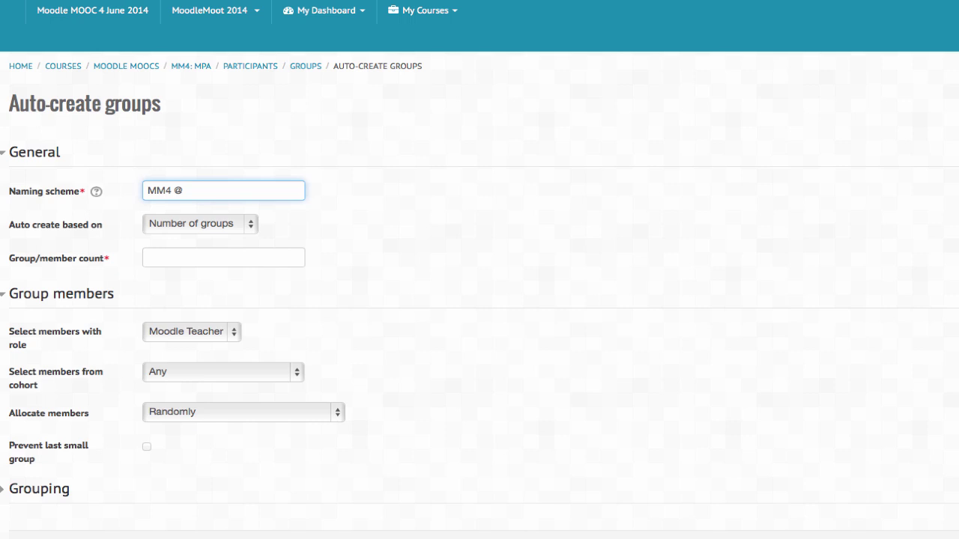
pyautogui.click(252, 225)
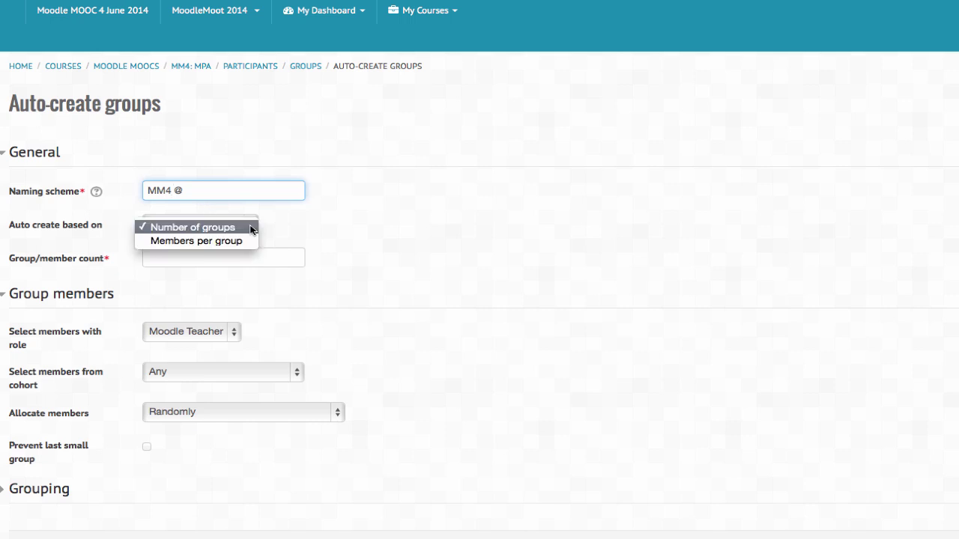
pyautogui.click(203, 241)
pyautogui.click(157, 262)
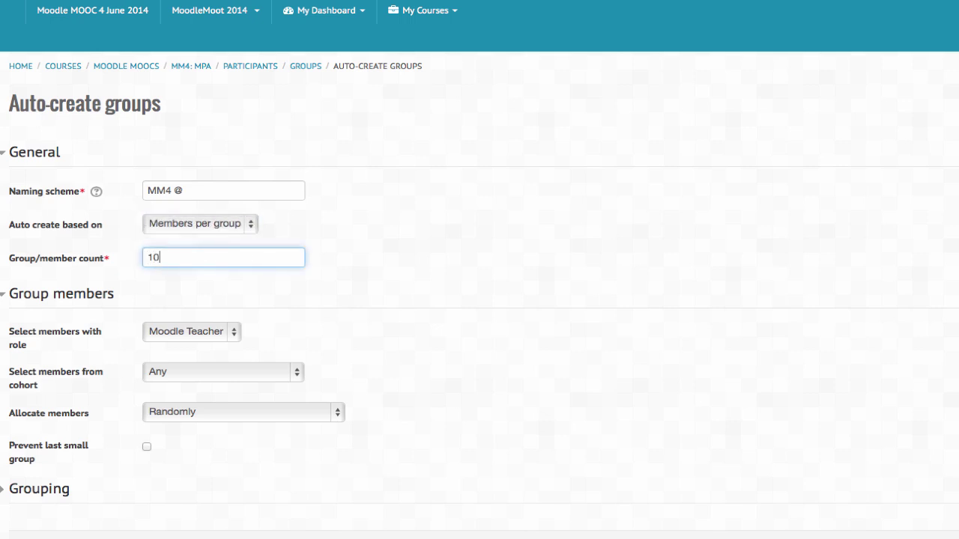
pyautogui.scroll(1, 137, 285)
pyautogui.scroll(-3, 137, 284)
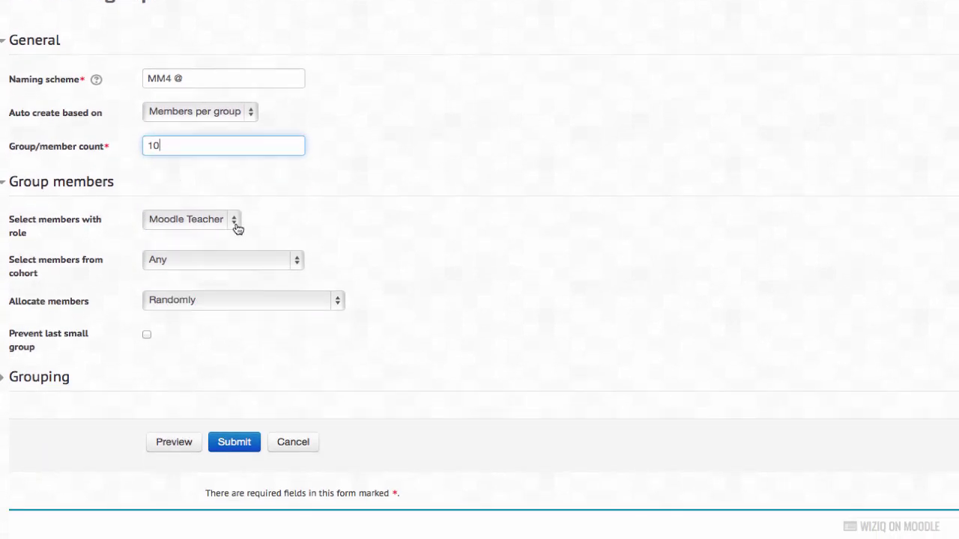
# Step: Keep Moodle Teacher as the member role and leave the cohort set to Any
pyautogui.click(234, 221)
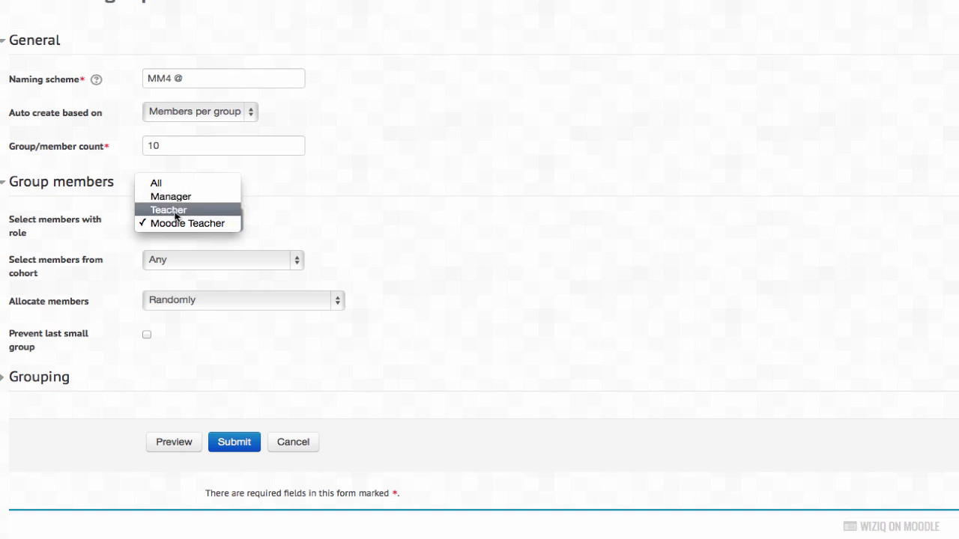
pyautogui.click(287, 232)
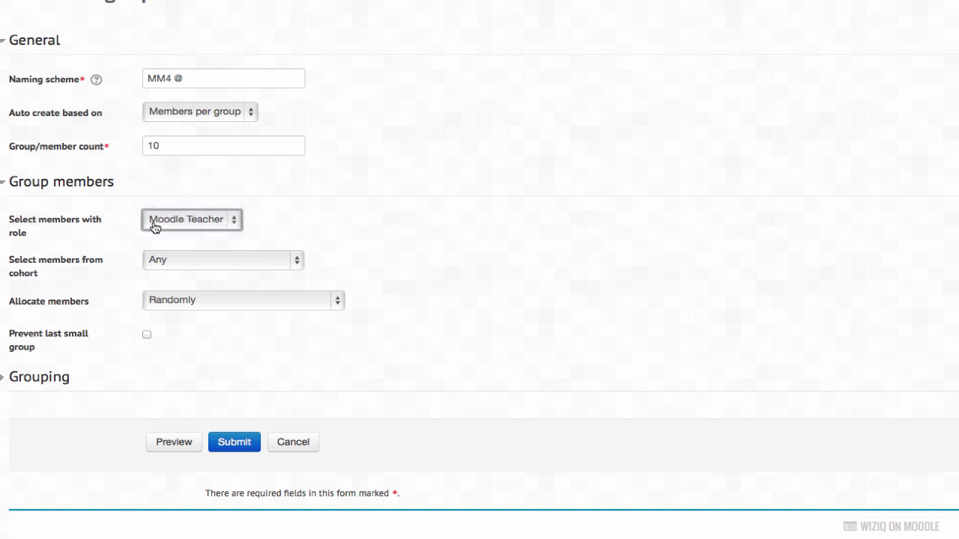
pyautogui.scroll(-1, 251, 253)
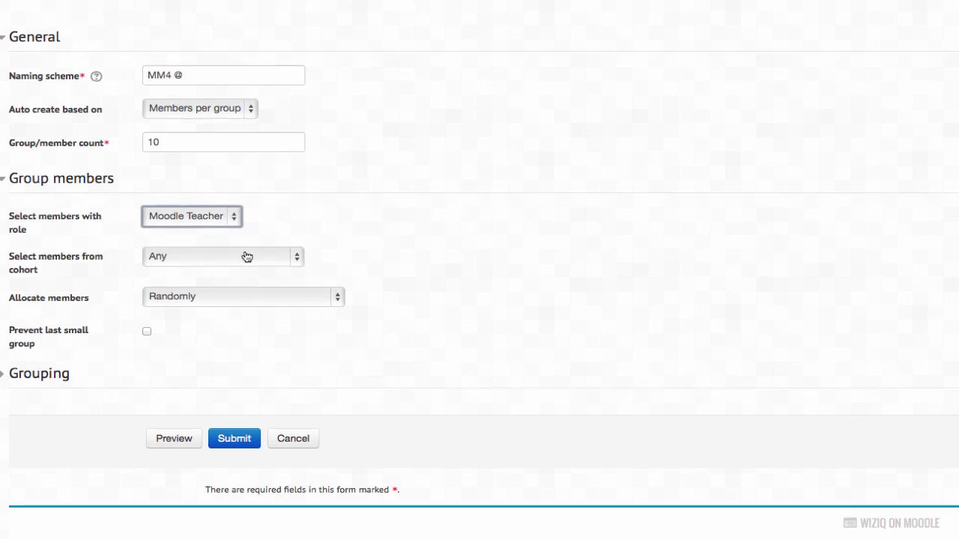
pyautogui.click(297, 256)
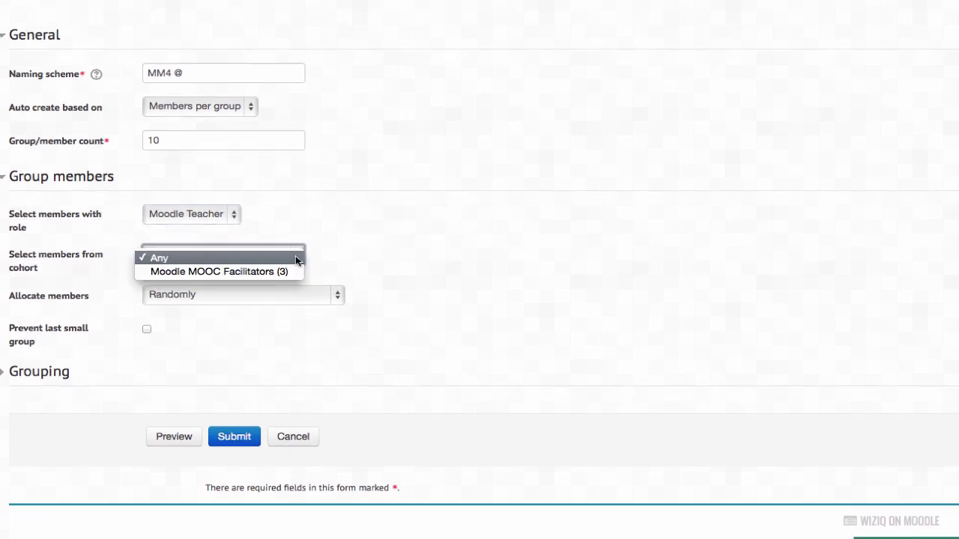
pyautogui.press('Escape')
pyautogui.scroll(-2, 253, 269)
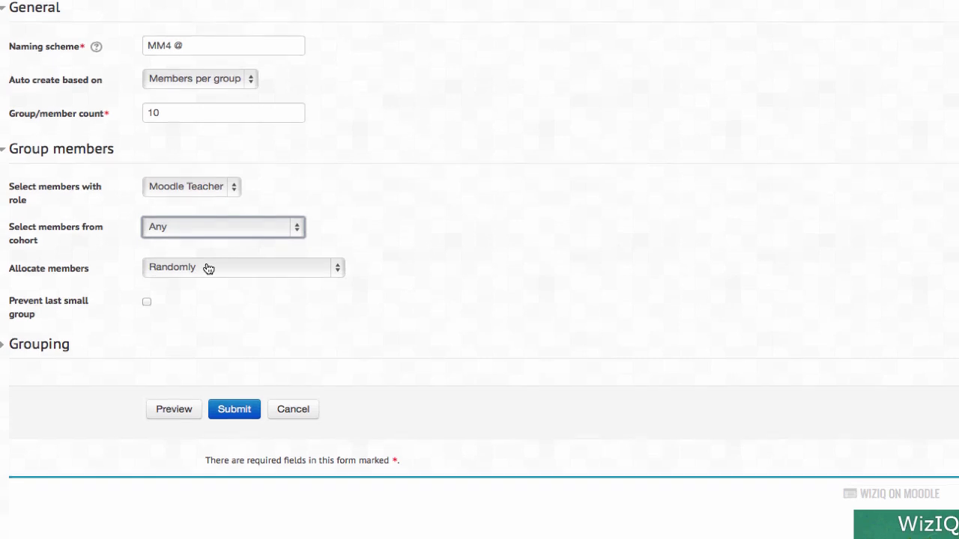
# Step: Allocate members alphabetically by first name, last name and tick 'Prevent last small group'
pyautogui.click(340, 263)
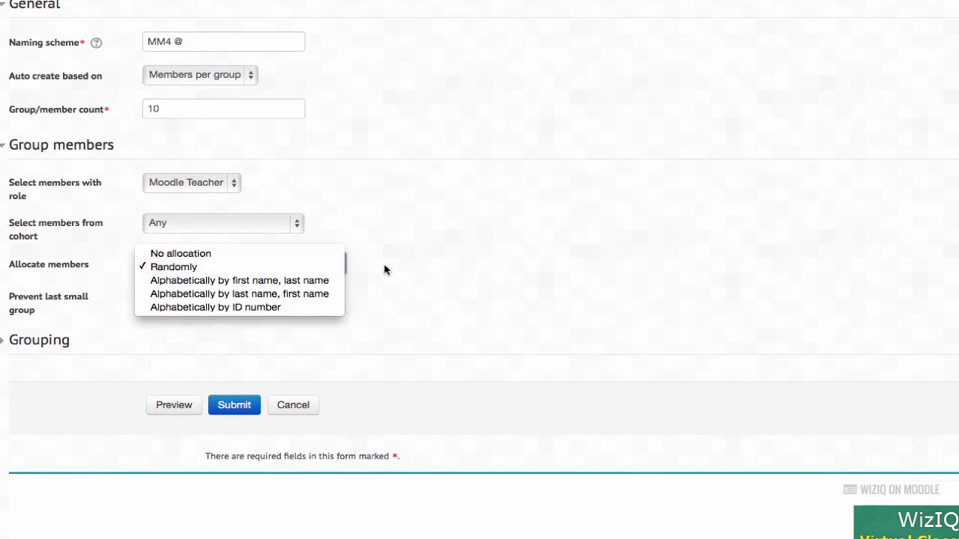
pyautogui.click(223, 279)
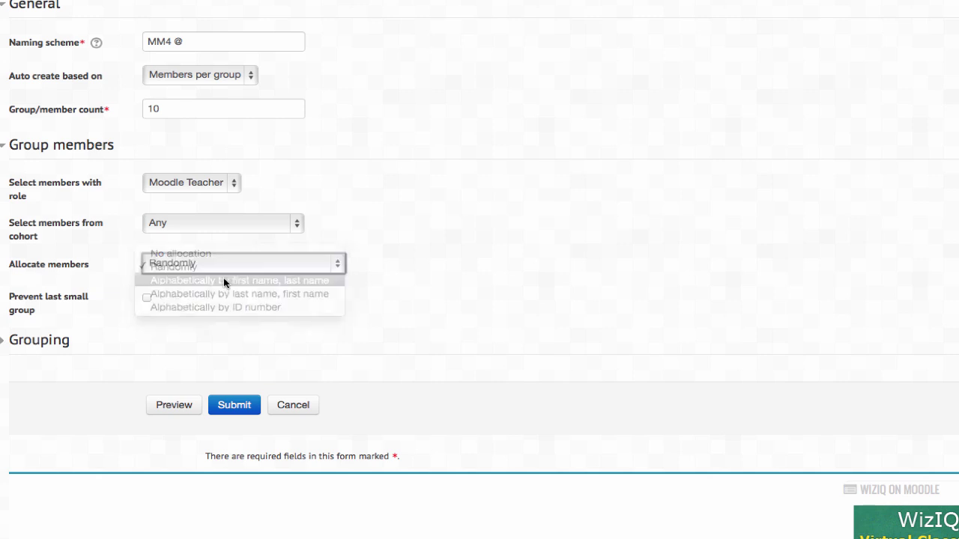
pyautogui.scroll(-3, 223, 280)
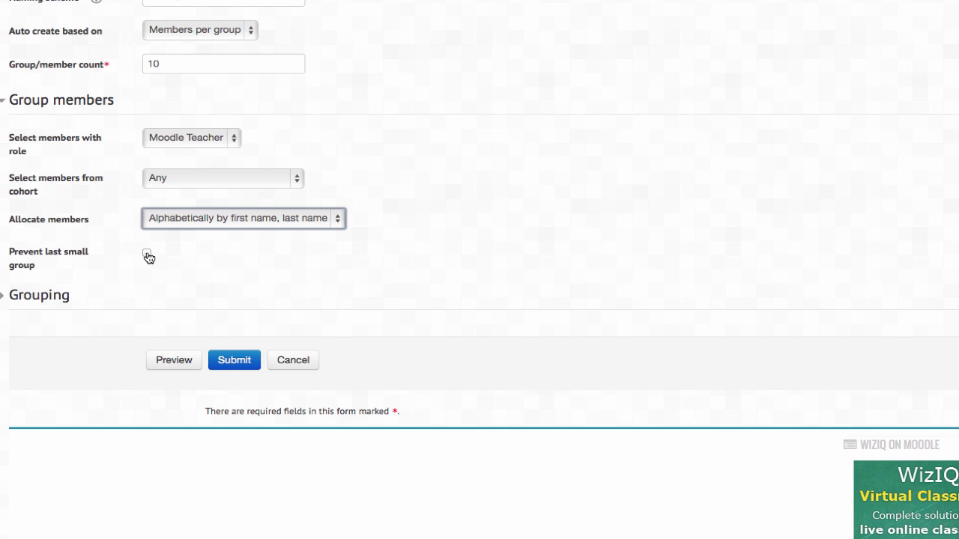
pyautogui.click(147, 255)
pyautogui.scroll(-4, 172, 257)
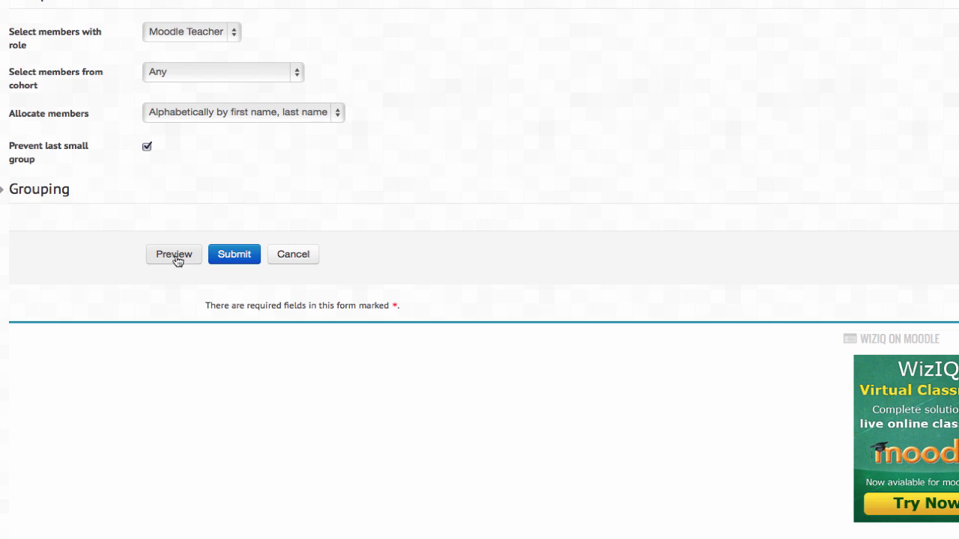
# Step: Preview the 15 MM4 groups covering 151 users, then cancel the auto-create form
pyautogui.click(176, 258)
pyautogui.scroll(-5, 220, 253)
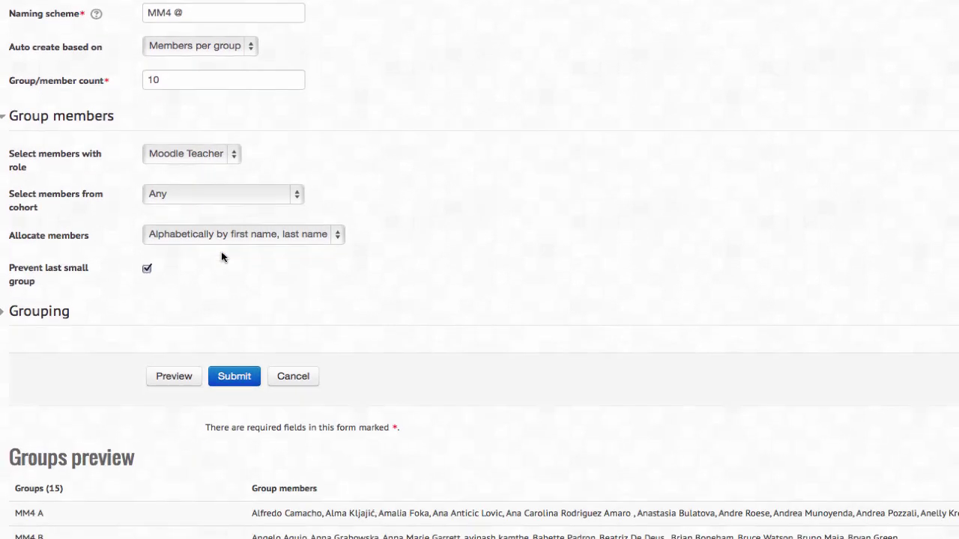
pyautogui.scroll(-5, 222, 256)
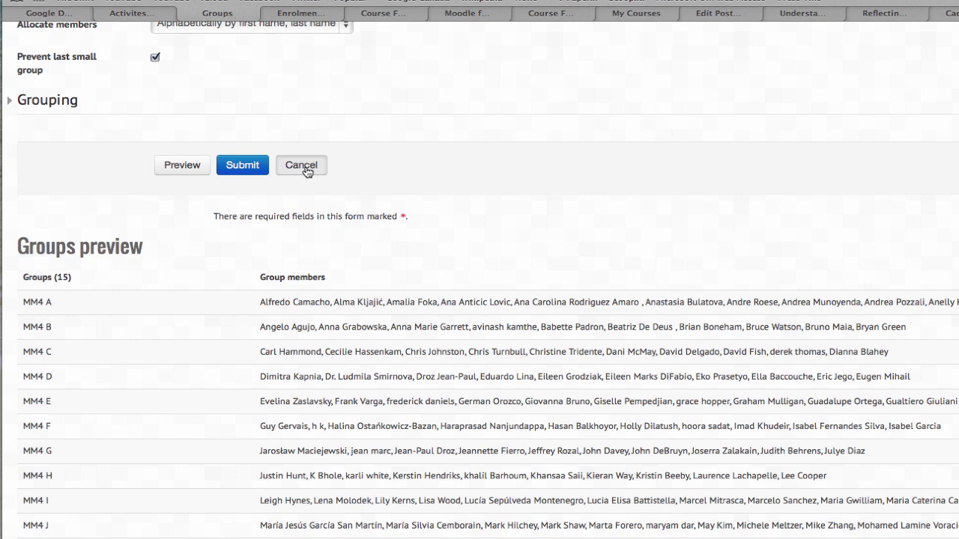
pyautogui.click(302, 165)
pyautogui.scroll(-2, 306, 171)
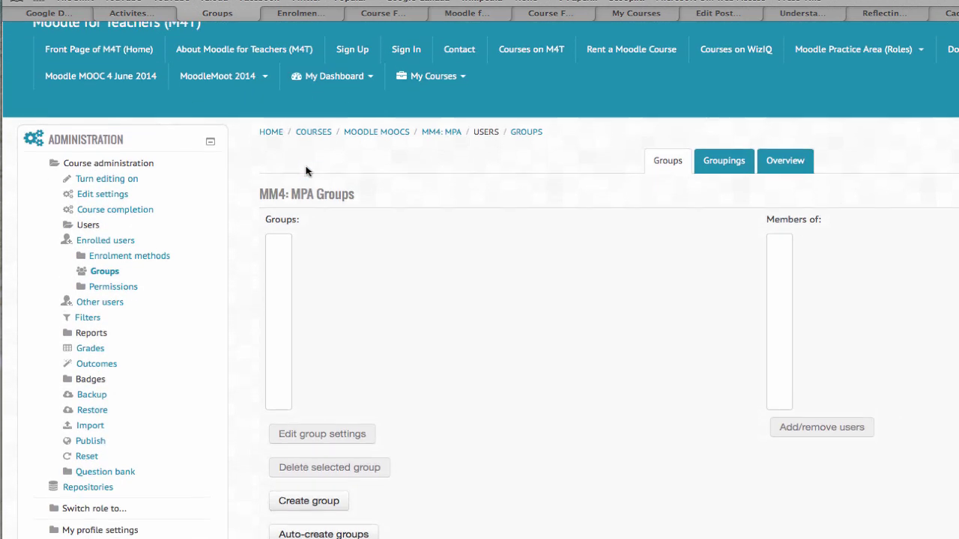
pyautogui.scroll(-3, 306, 171)
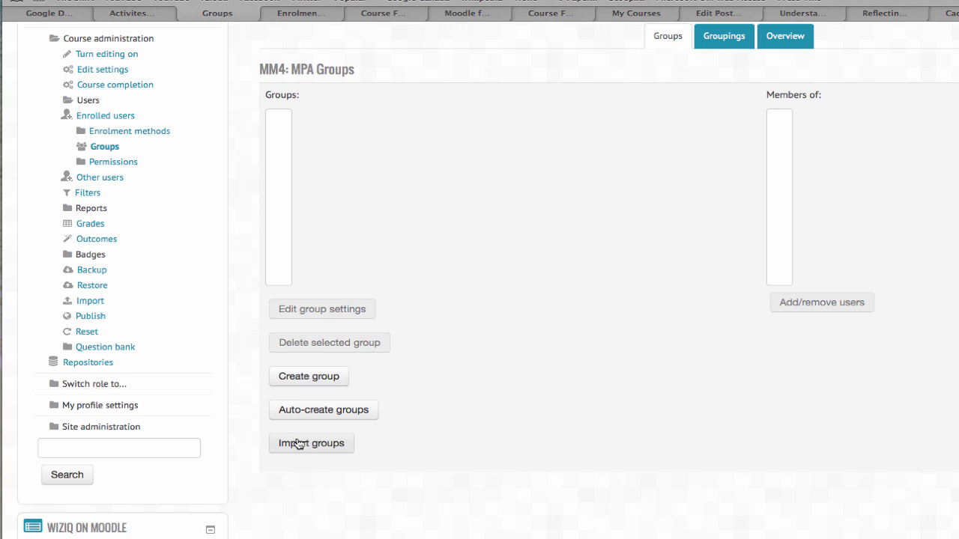
pyautogui.click(299, 444)
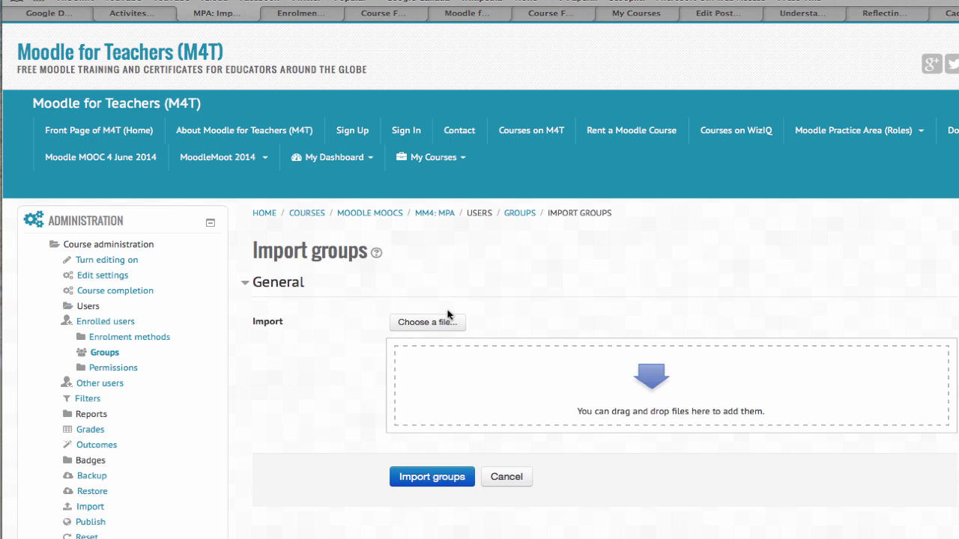
pyautogui.press('super+bracketleft')
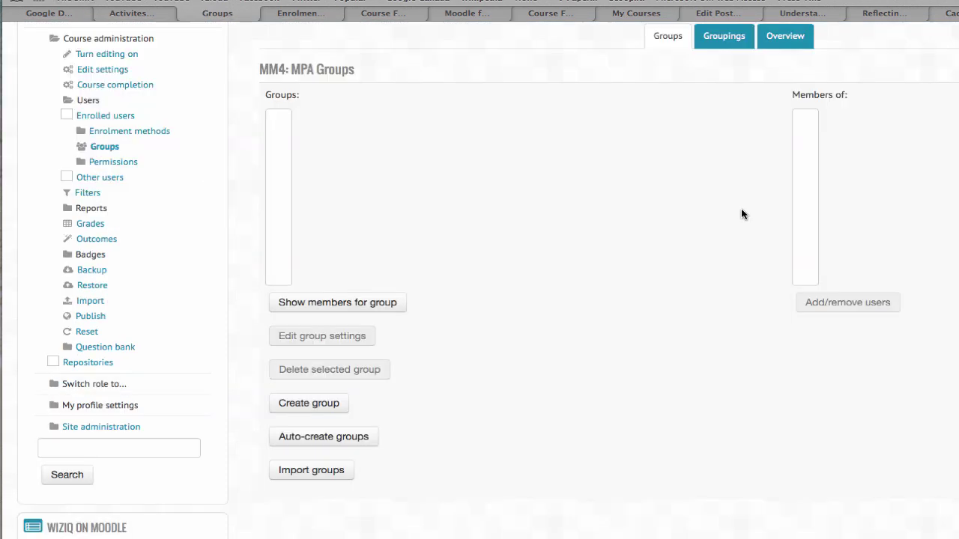
pyautogui.scroll(-3, 323, 255)
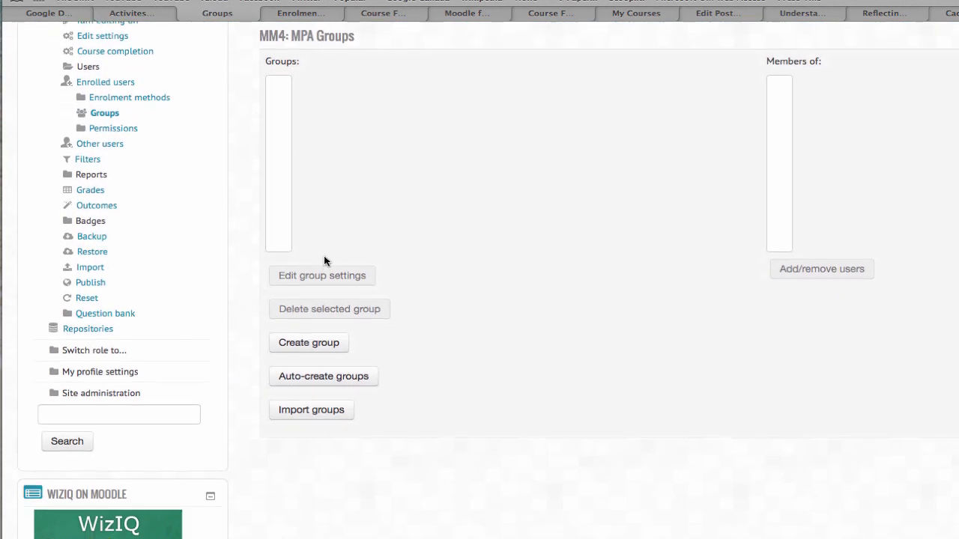
pyautogui.scroll(5, 367, 269)
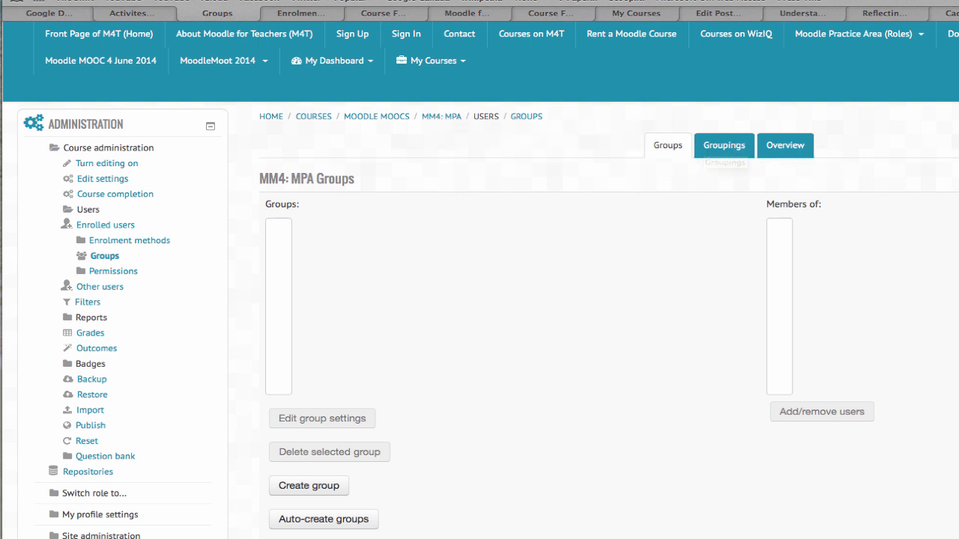
# Step: Check the empty Groupings tab, then open the MM4: MPA course page via the breadcrumb
pyautogui.click(712, 143)
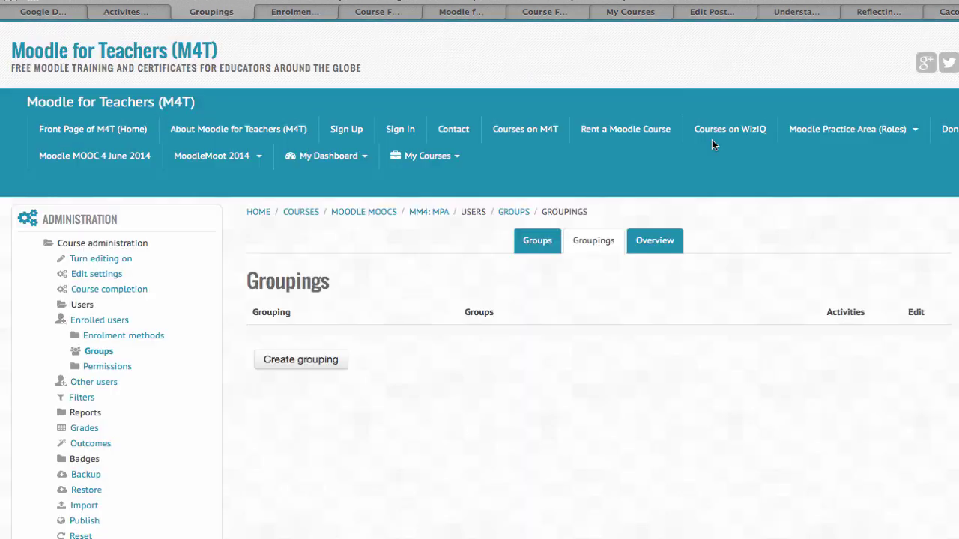
pyautogui.scroll(-1, 298, 350)
pyautogui.scroll(-1, 299, 349)
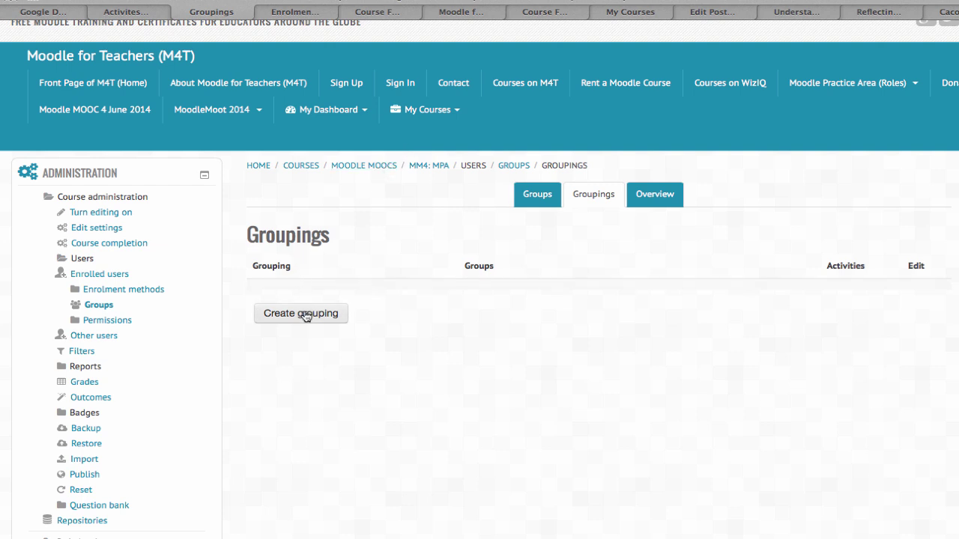
pyautogui.click(434, 167)
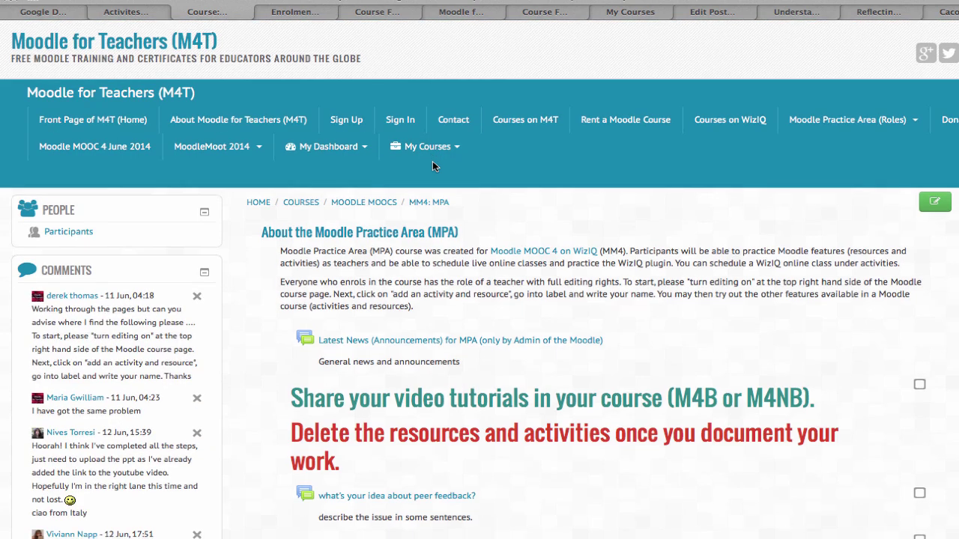
pyautogui.scroll(-2, 432, 166)
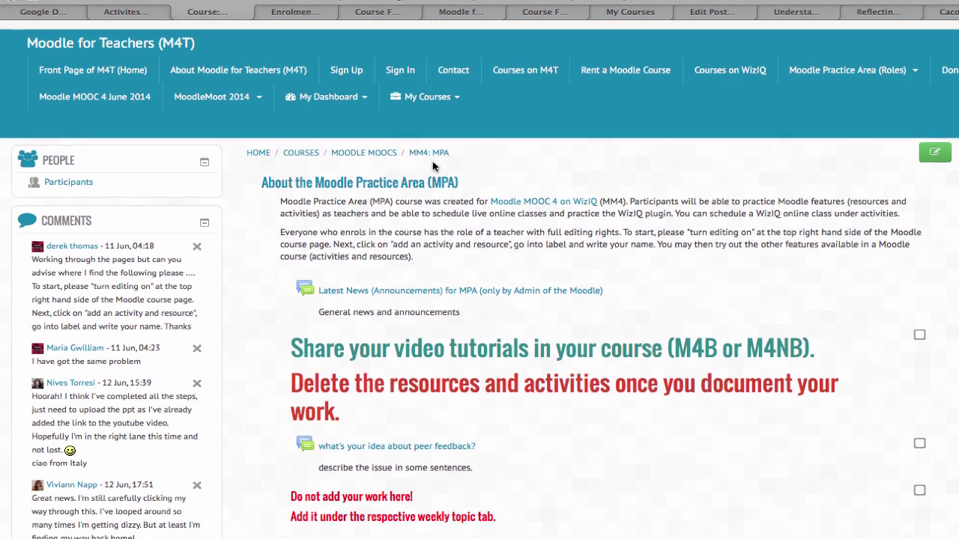
pyautogui.scroll(-1, 432, 166)
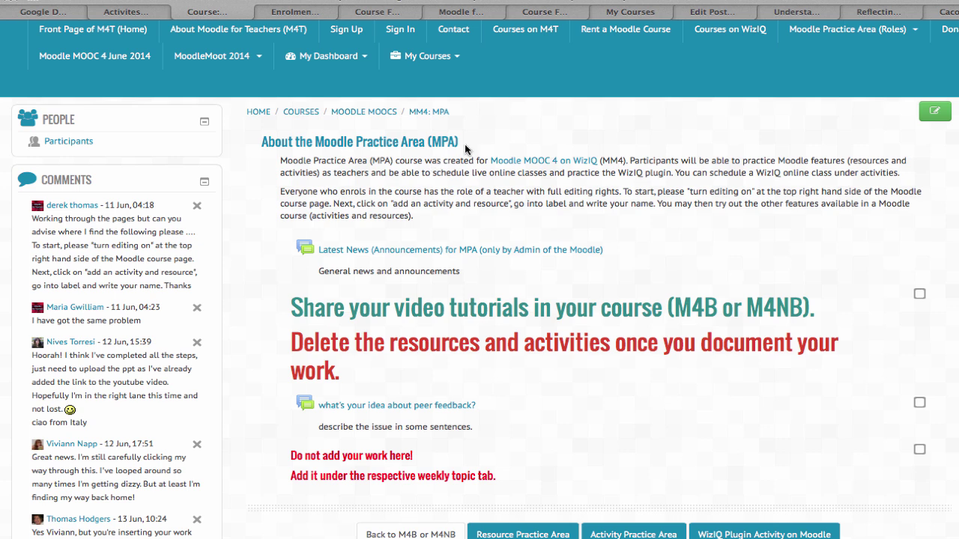
pyautogui.click(379, 117)
pyautogui.scroll(-5, 419, 182)
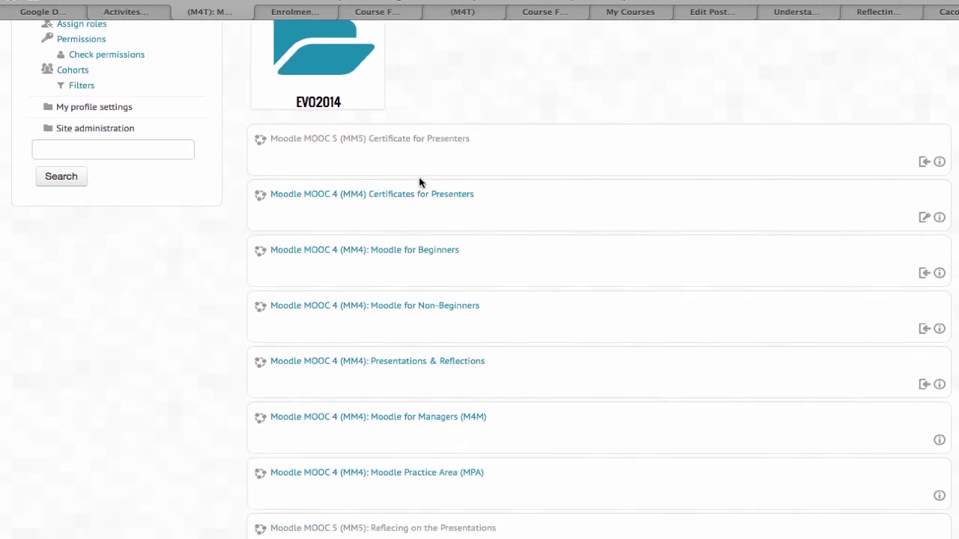
pyautogui.scroll(-3, 407, 296)
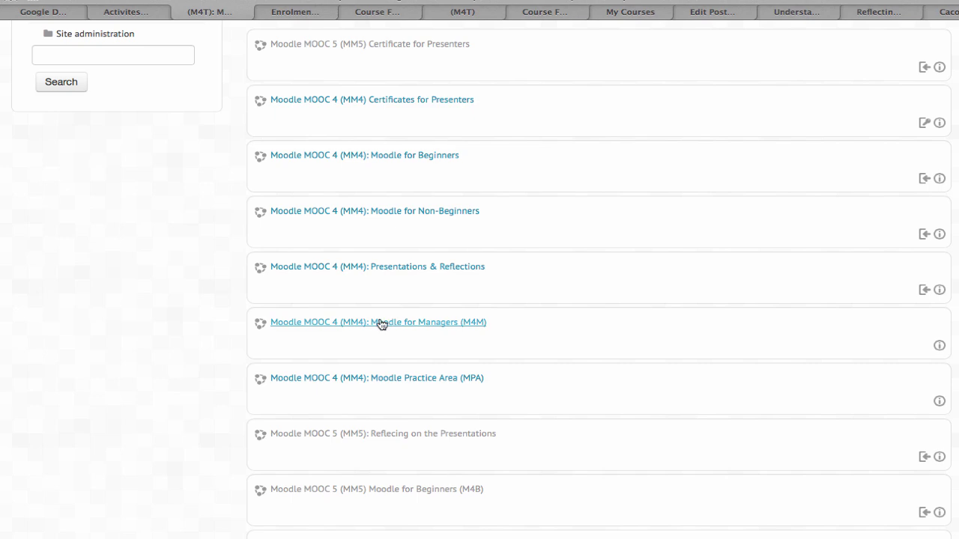
pyautogui.click(382, 322)
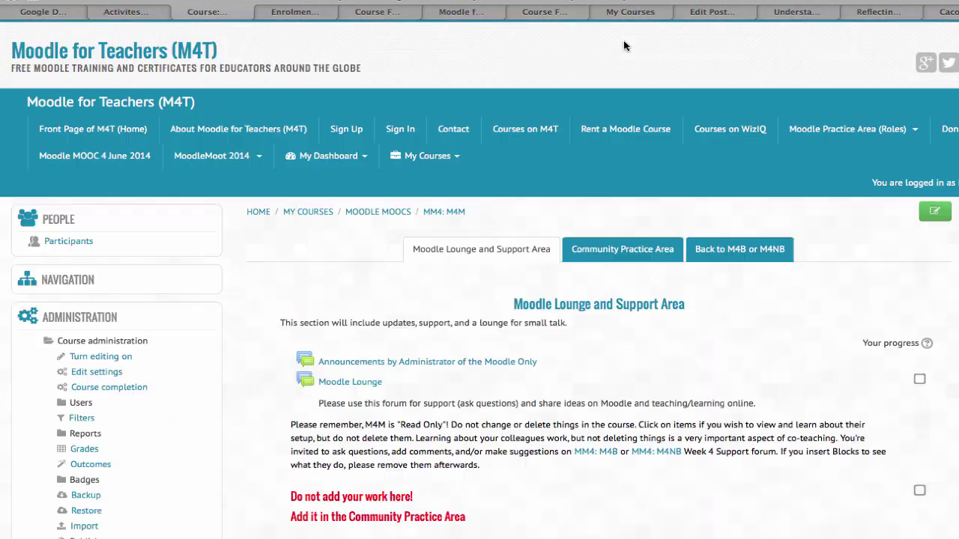
pyautogui.scroll(-2, 616, 242)
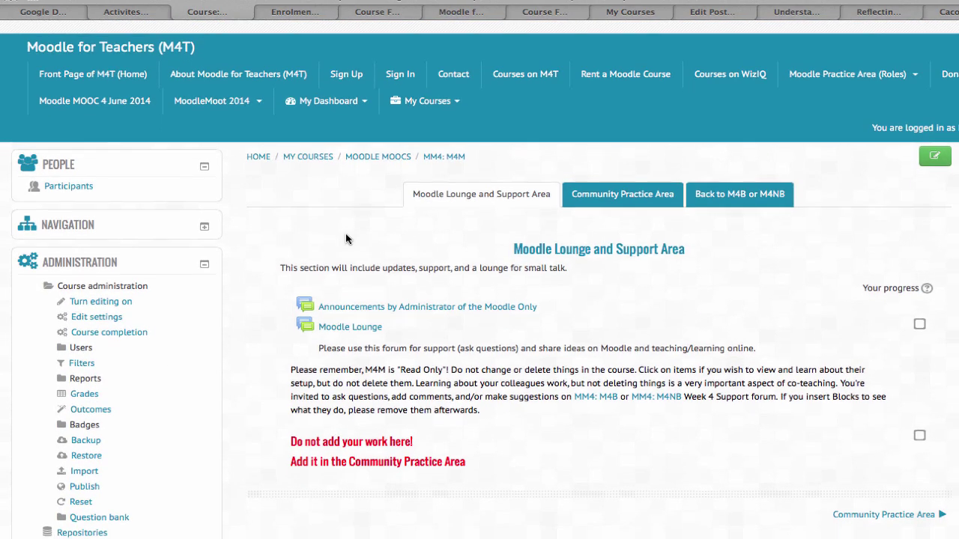
pyautogui.scroll(-3, 346, 238)
pyautogui.click(83, 240)
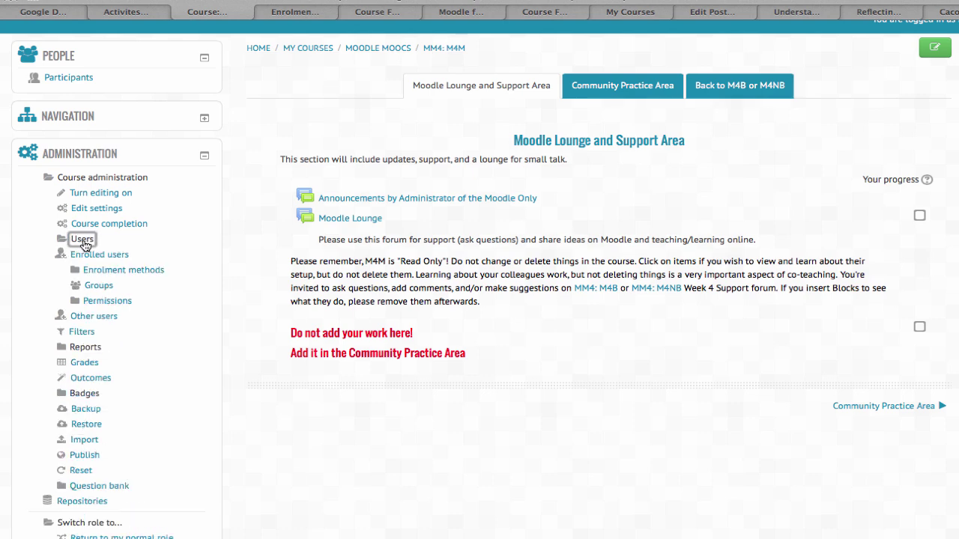
pyautogui.click(106, 287)
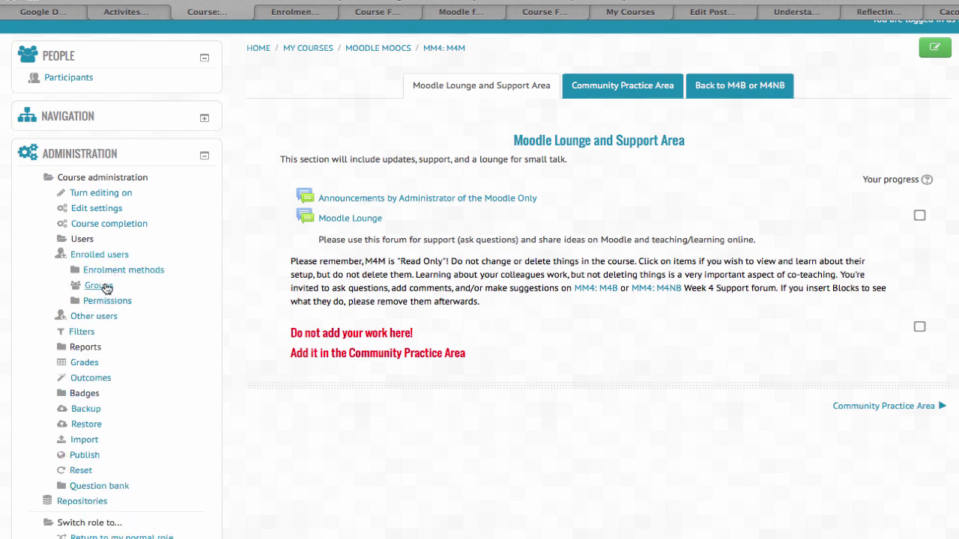
pyautogui.scroll(-1, 330, 288)
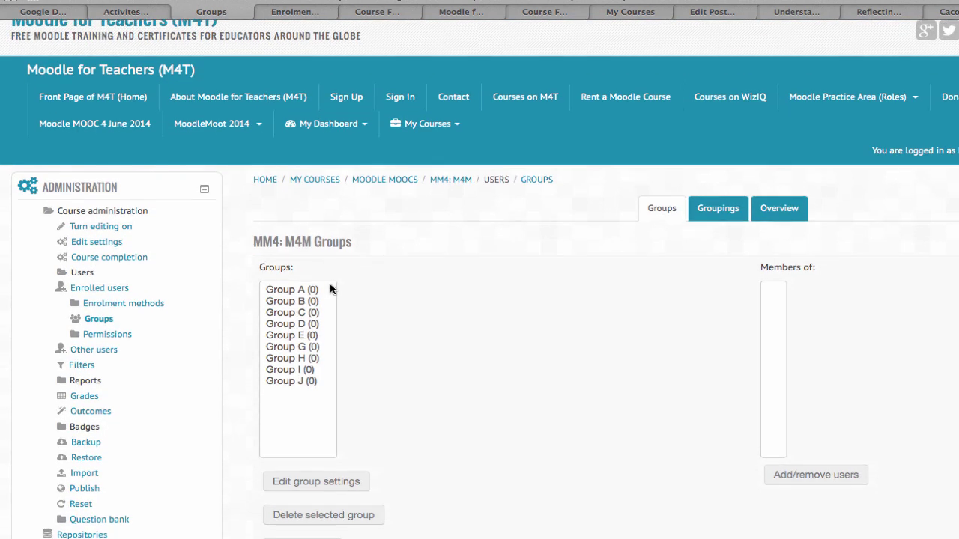
pyautogui.scroll(-1, 330, 289)
pyautogui.scroll(-3, 289, 273)
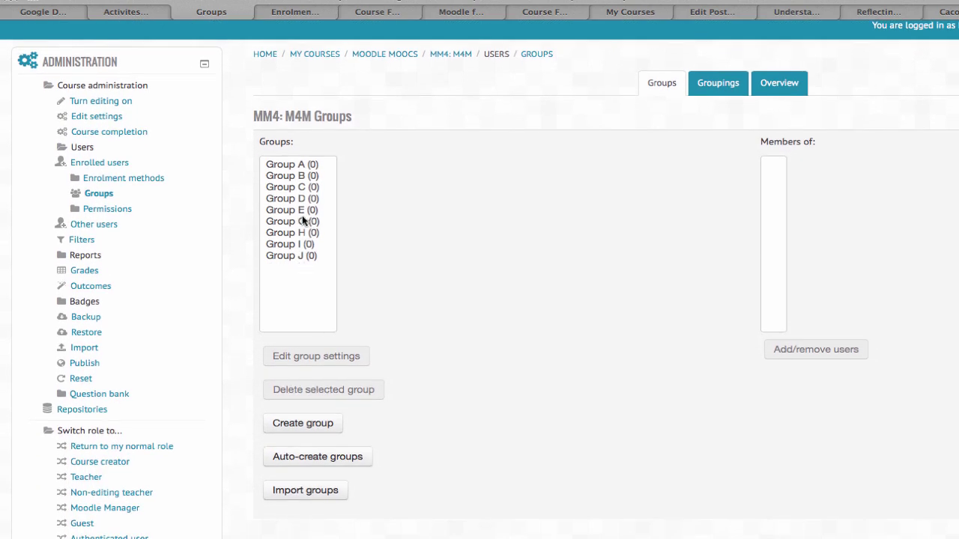
pyautogui.scroll(-1, 295, 337)
pyautogui.scroll(-1, 297, 355)
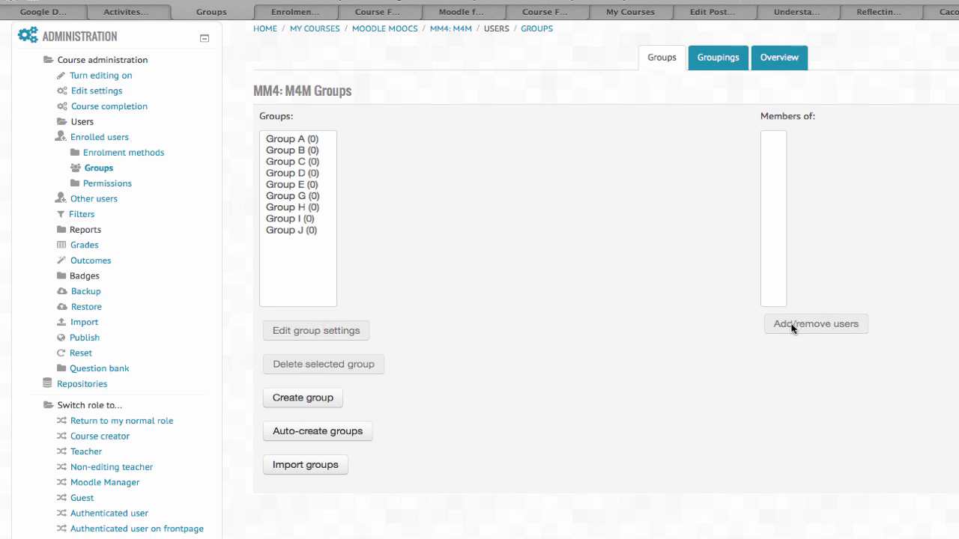
# Step: Open Add/remove users for Group A and search potential members for 'a'
pyautogui.click(299, 138)
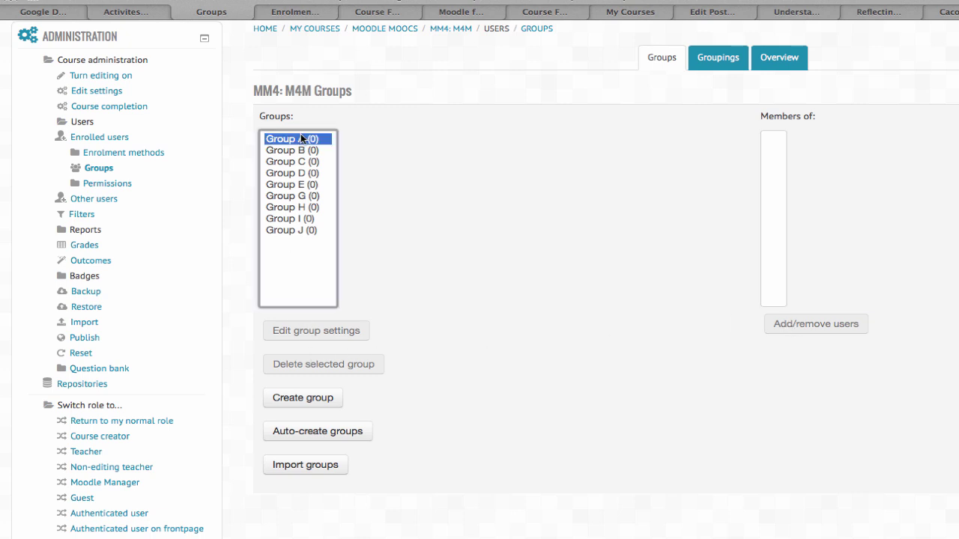
pyautogui.click(824, 330)
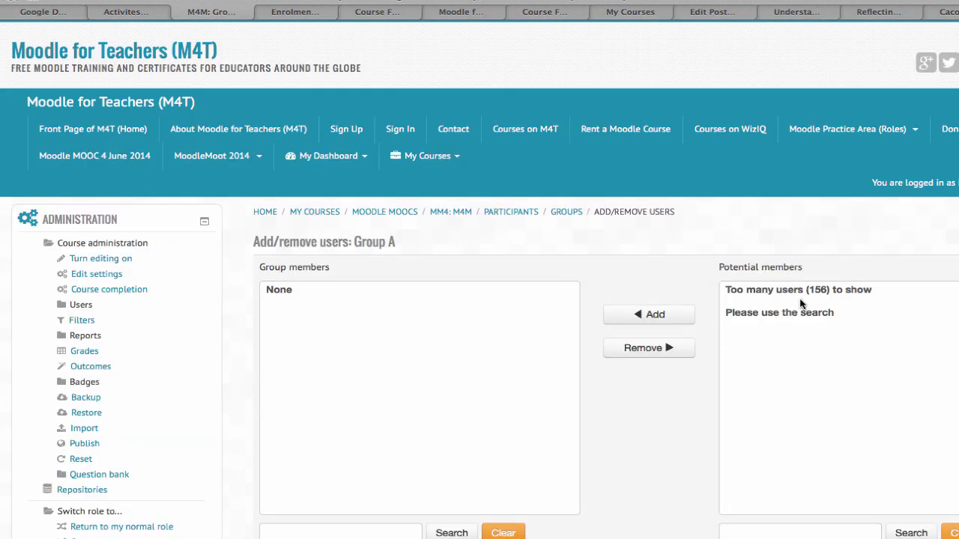
pyautogui.click(794, 298)
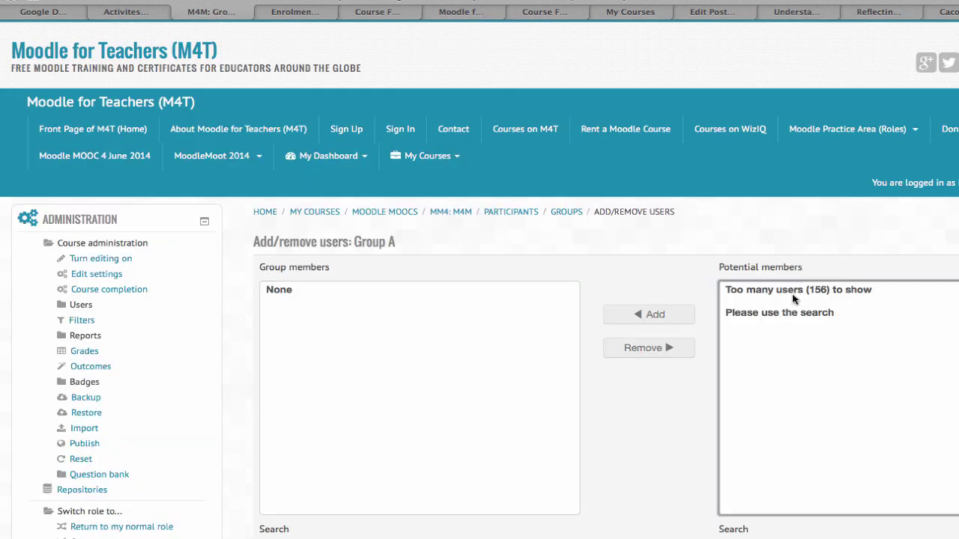
pyautogui.scroll(-3, 785, 330)
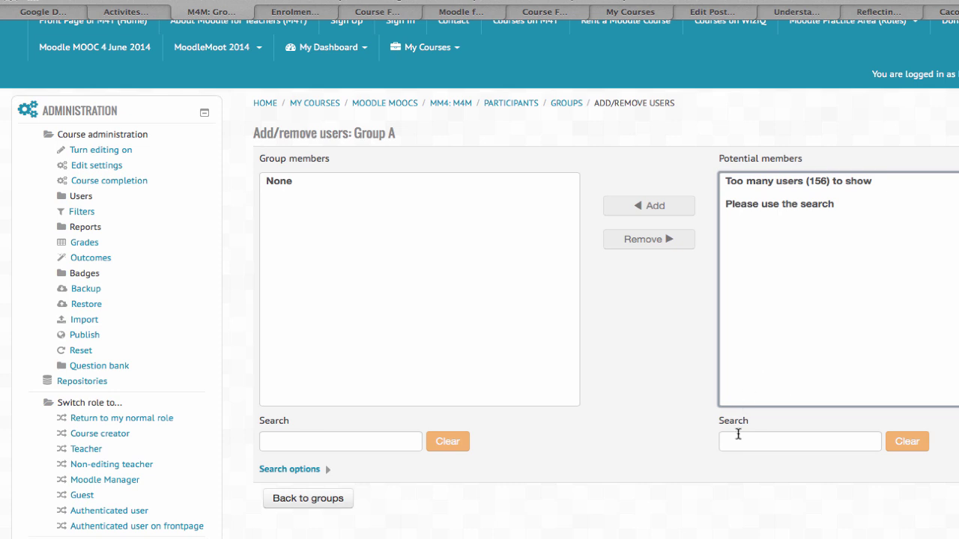
pyautogui.click(733, 437)
pyautogui.write('a')
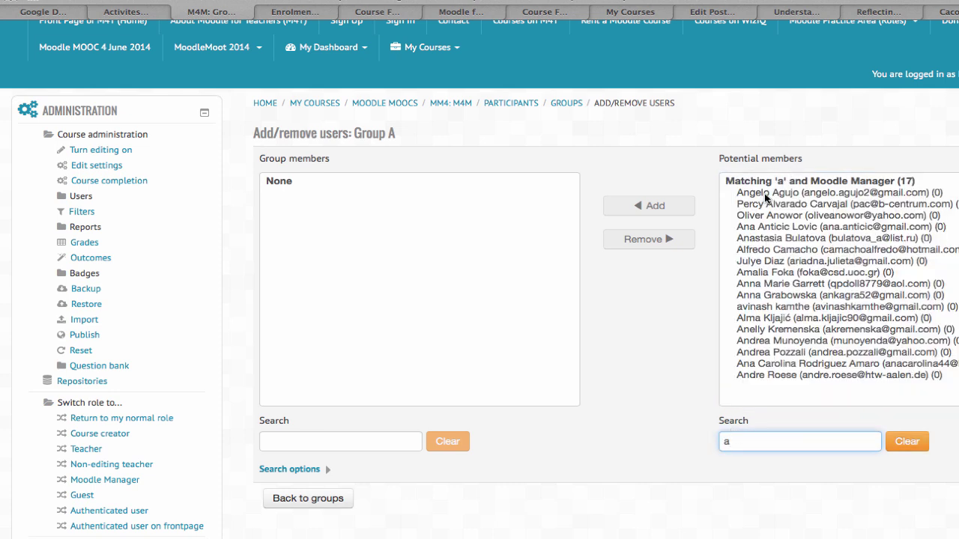
# Step: Select the first five Moodle Manager users and add them to Group A
pyautogui.click(765, 195)
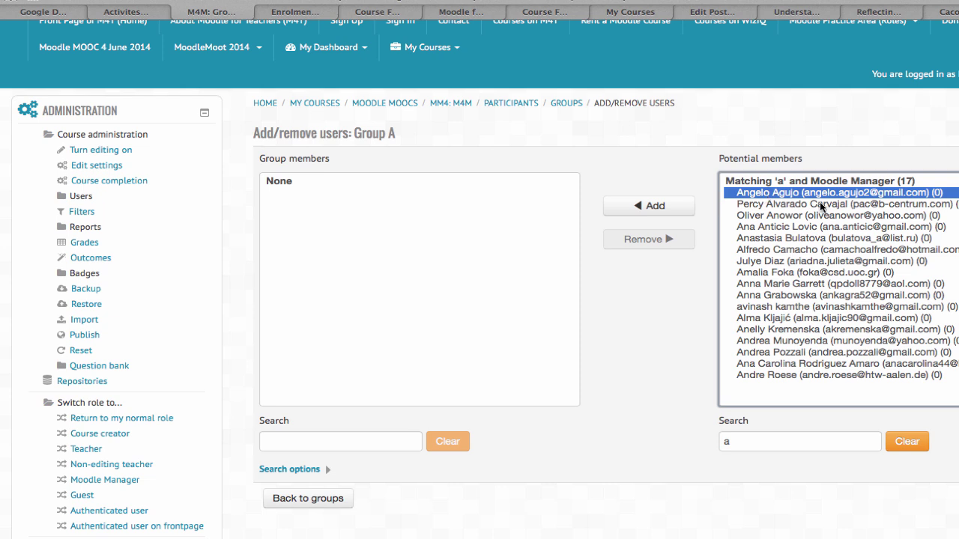
pyautogui.keyDown('ctrl'); pyautogui.click(776, 203); pyautogui.keyUp('ctrl')
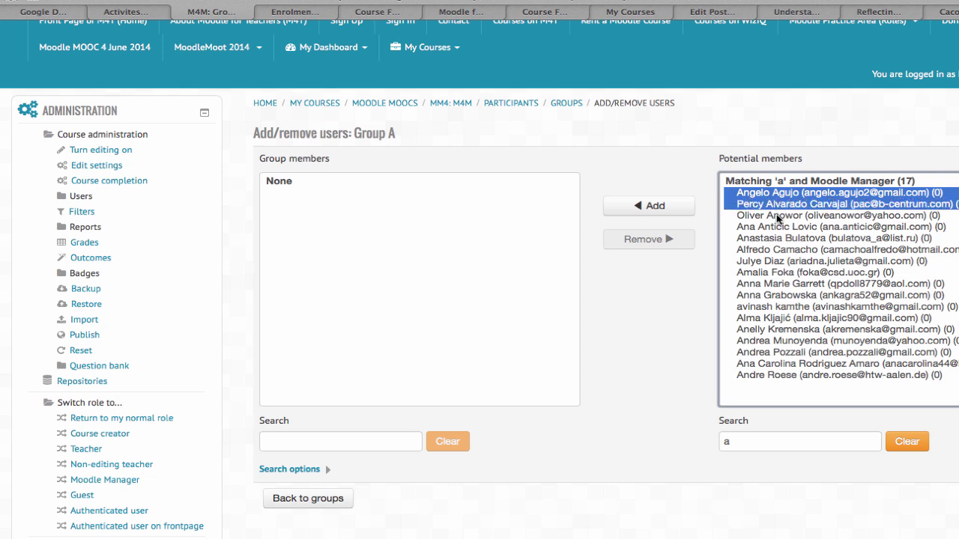
pyautogui.keyDown('ctrl'); pyautogui.click(778, 215); pyautogui.keyUp('ctrl')
pyautogui.keyDown('ctrl'); pyautogui.click(774, 227); pyautogui.keyUp('ctrl')
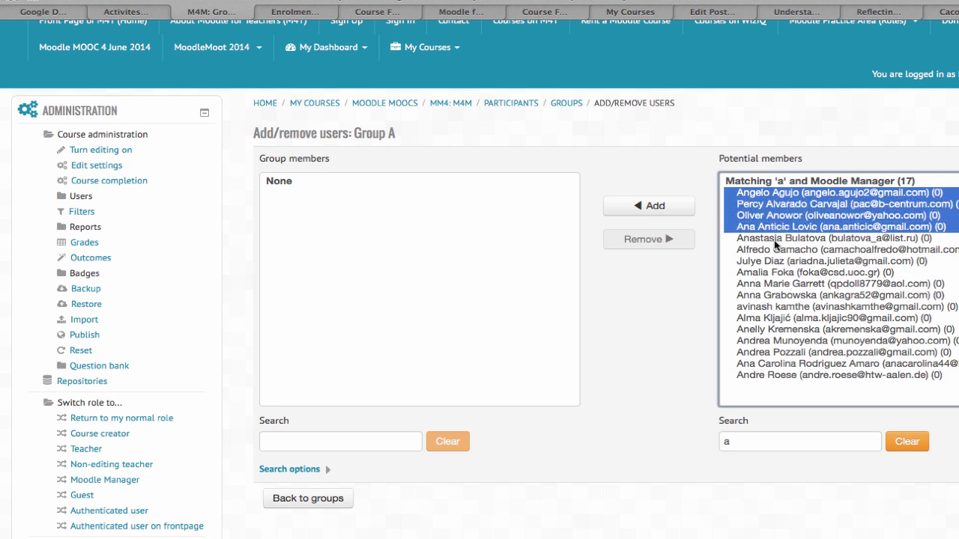
pyautogui.keyDown('ctrl'); pyautogui.click(773, 239); pyautogui.keyUp('ctrl')
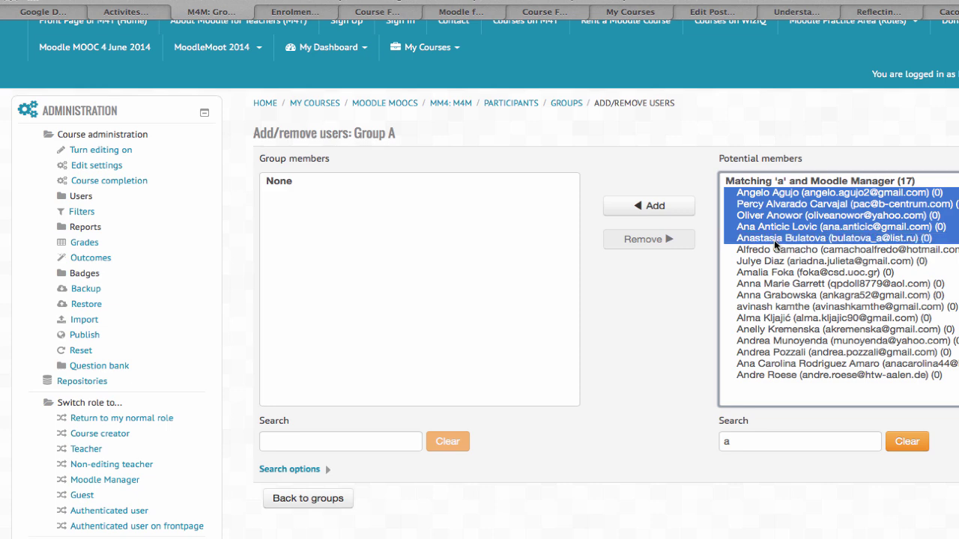
pyautogui.click(655, 210)
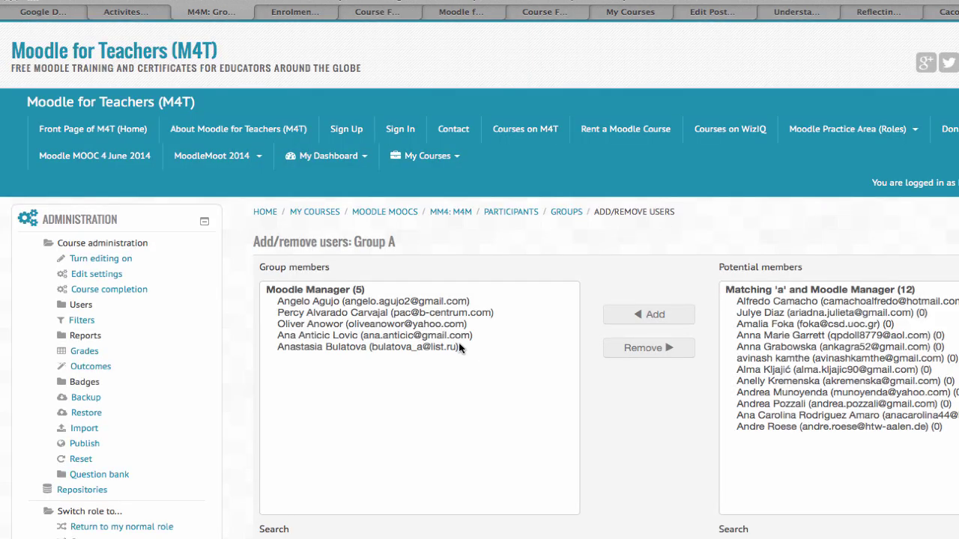
pyautogui.scroll(-2, 402, 303)
pyautogui.scroll(-4, 402, 303)
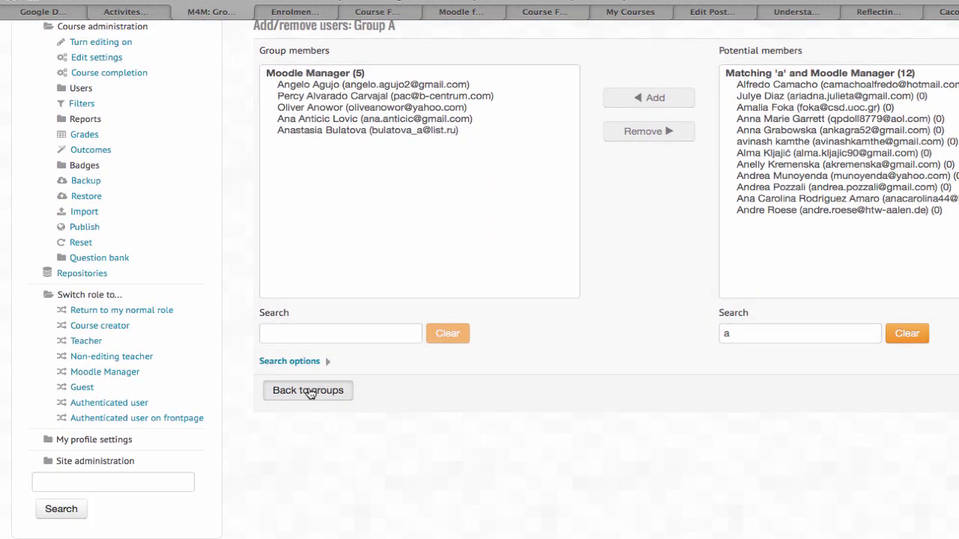
# Step: Return to the groups overview and reopen Group A's member management
pyautogui.click(308, 390)
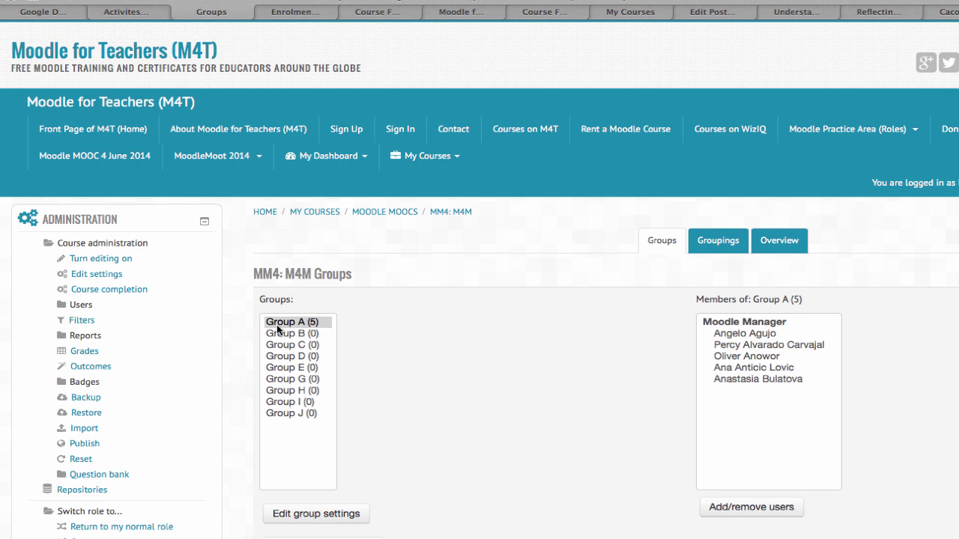
pyautogui.scroll(-2, 337, 307)
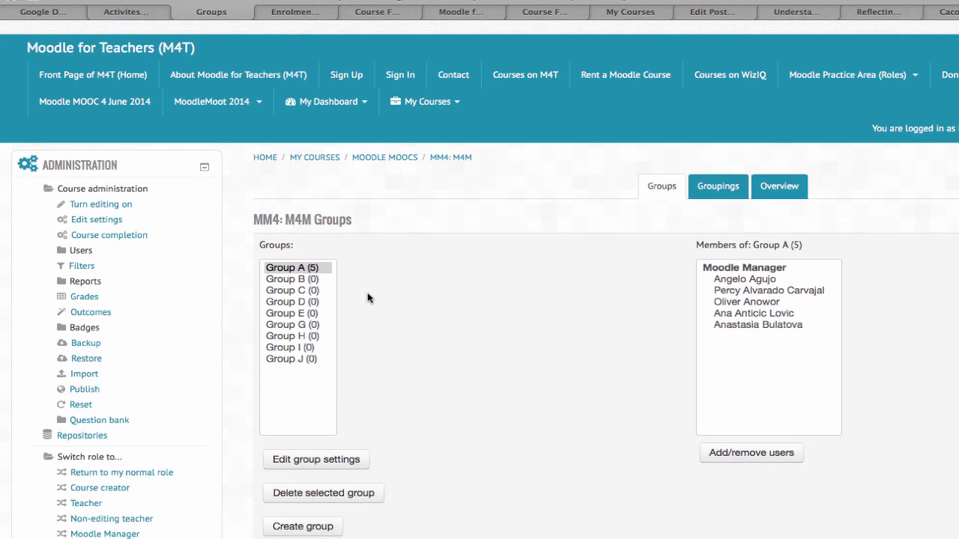
pyautogui.click(731, 280)
pyautogui.scroll(-1, 738, 340)
pyautogui.scroll(-1, 738, 344)
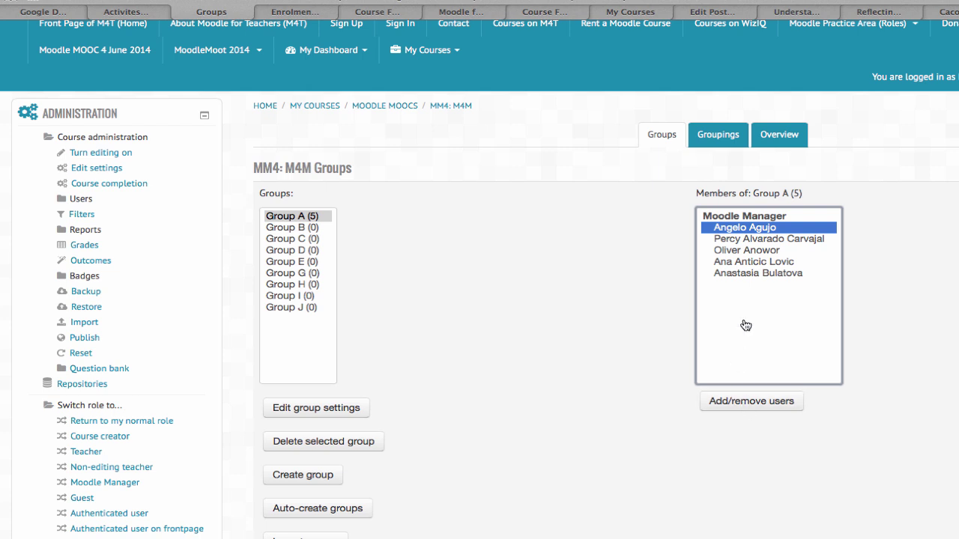
pyautogui.click(747, 407)
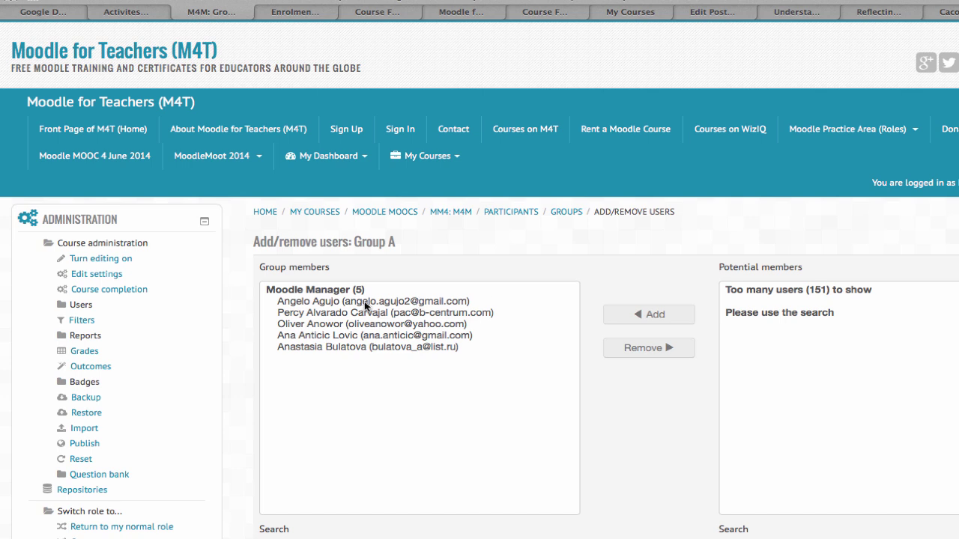
# Step: Remove all five Group A members and return to the groups overview
pyautogui.moveTo(365, 304); pyautogui.dragTo(372, 345)
pyautogui.click(658, 349)
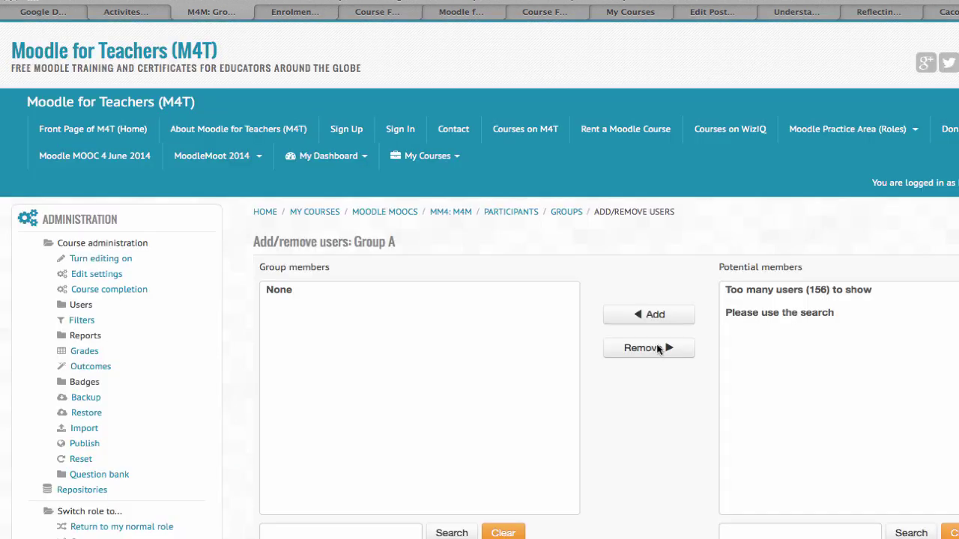
pyautogui.scroll(-3, 700, 346)
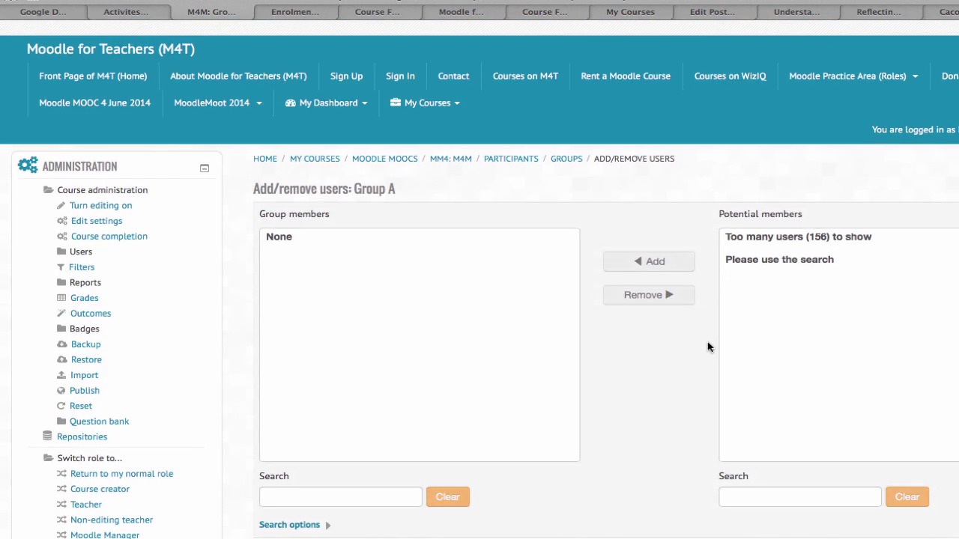
pyautogui.click(328, 481)
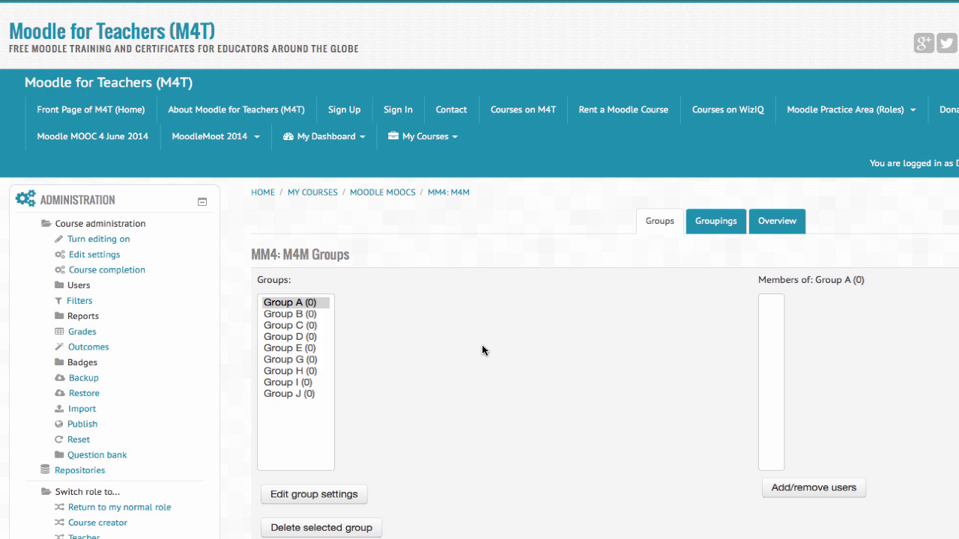
pyautogui.scroll(-3, 441, 356)
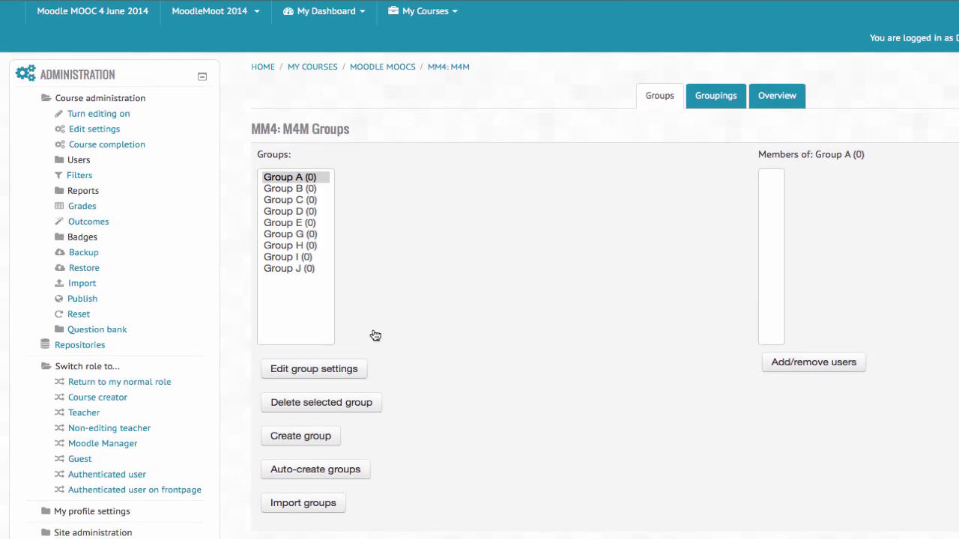
pyautogui.scroll(-1, 225, 43)
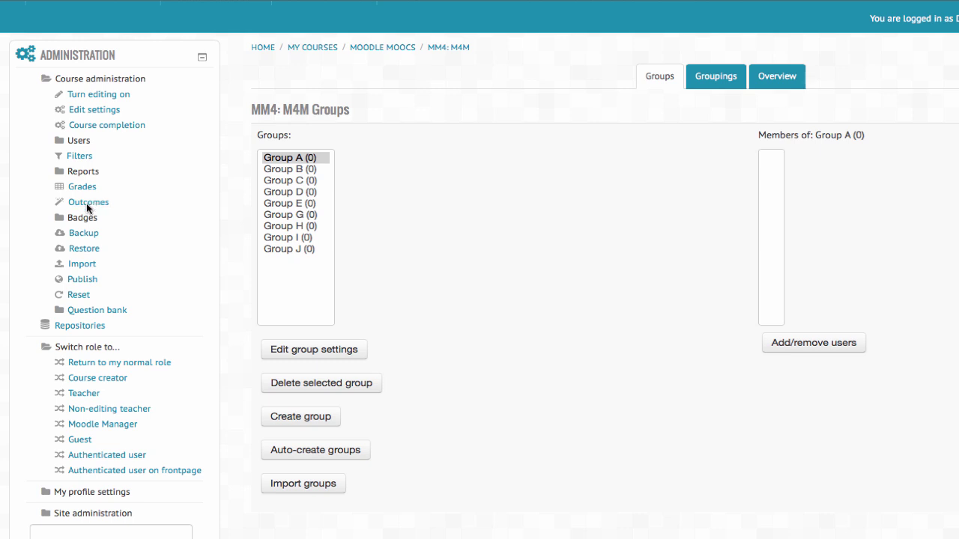
pyautogui.click(79, 141)
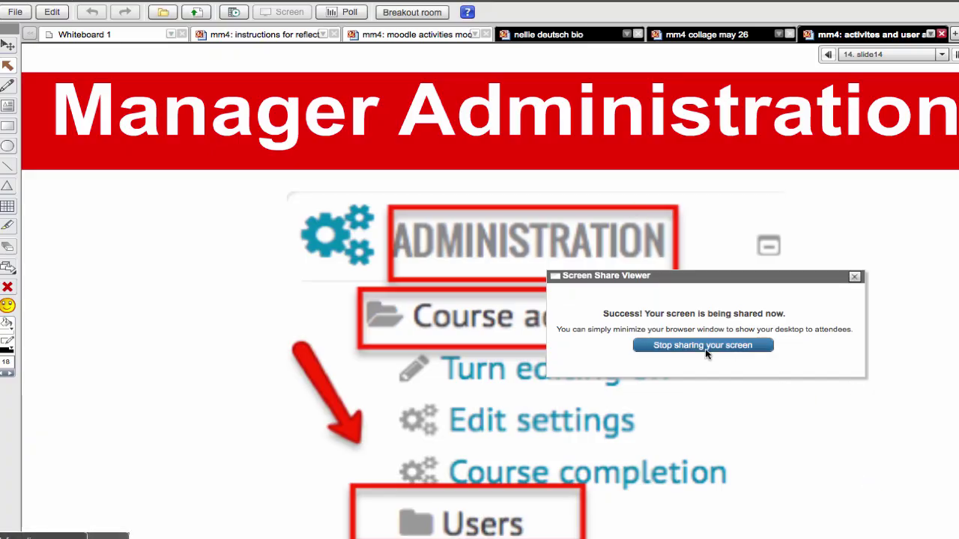
# Step: Stop the WizIQ screen share to return to the 'Manager Administration' slide
pyautogui.click(702, 344)
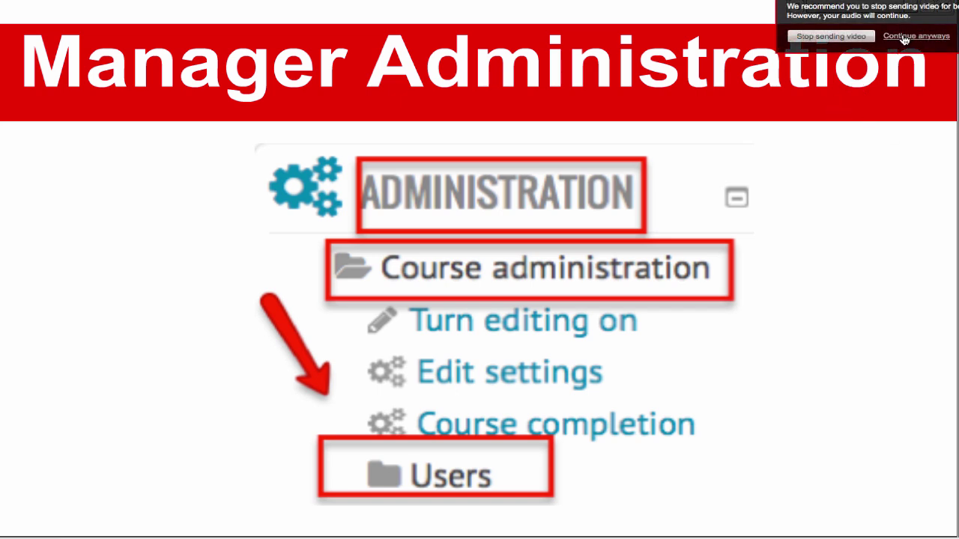
# Step: Stop the webcam video and advance WizIQ to slide 15, Enrolment Methods
pyautogui.click(848, 37)
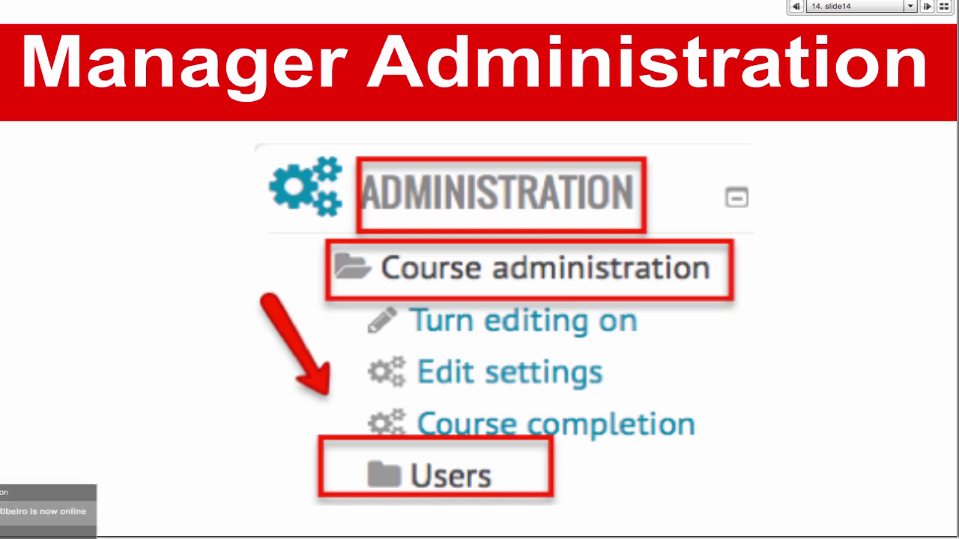
pyautogui.click(927, 7)
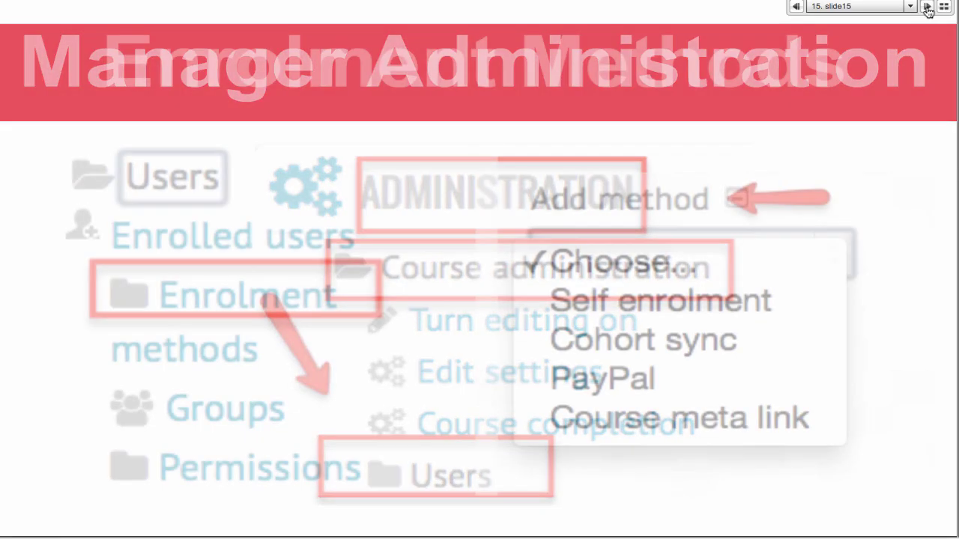